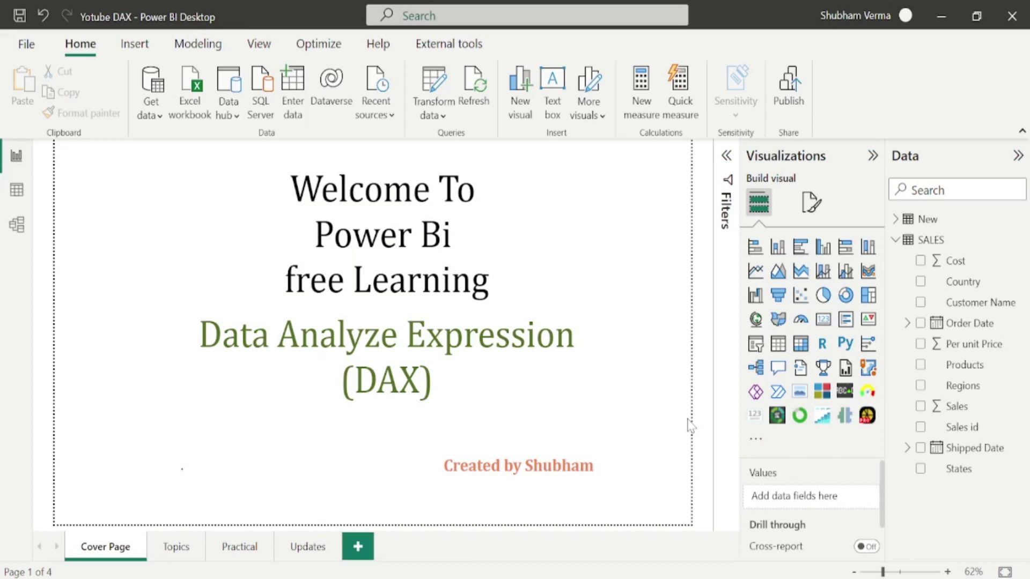
# Review the Topics page, then examine the PARALLELPERIOD syntax and parameters in the browser documentation and return to the Power BI report
pyautogui.click(175, 551)
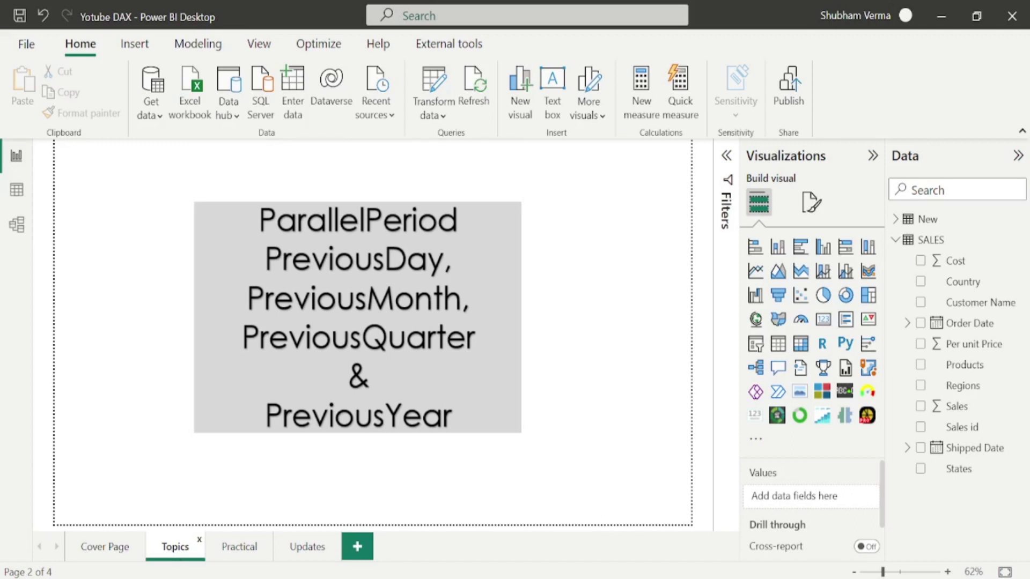
pyautogui.hotkey('alt', 'Tab')
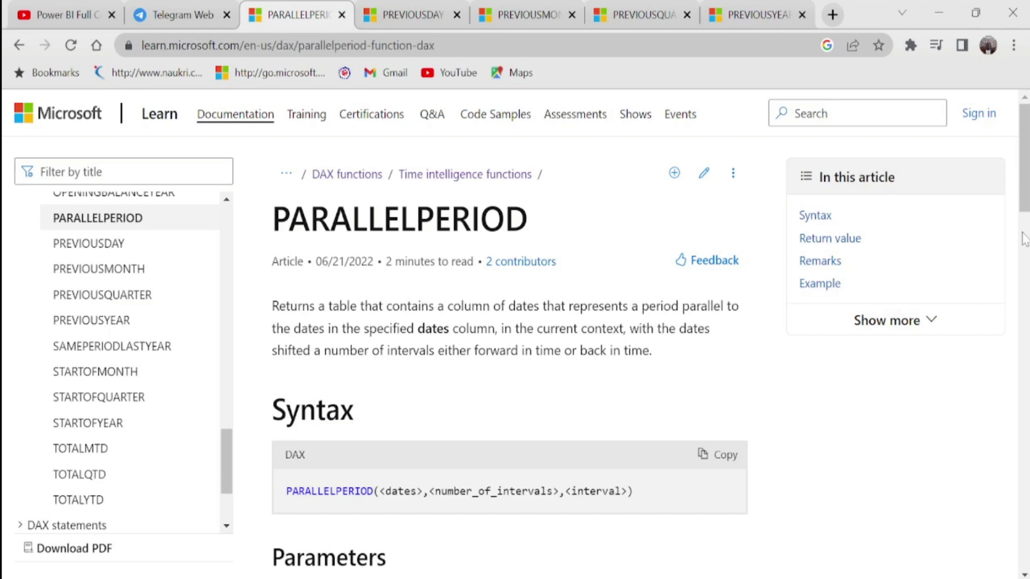
pyautogui.moveTo(1024, 193); pyautogui.dragTo(1026, 276)
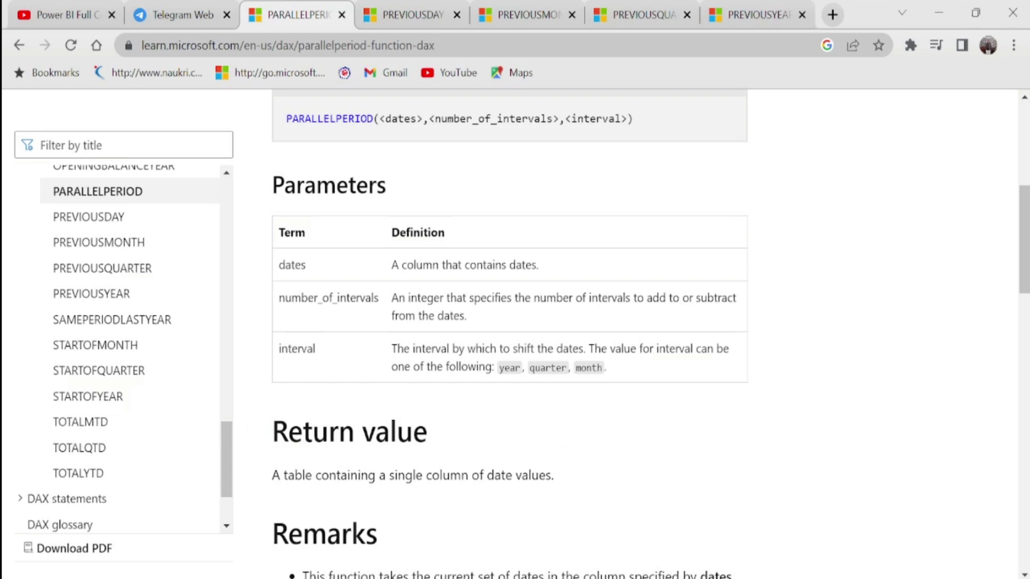
pyautogui.hotkey('alt', 'Tab')
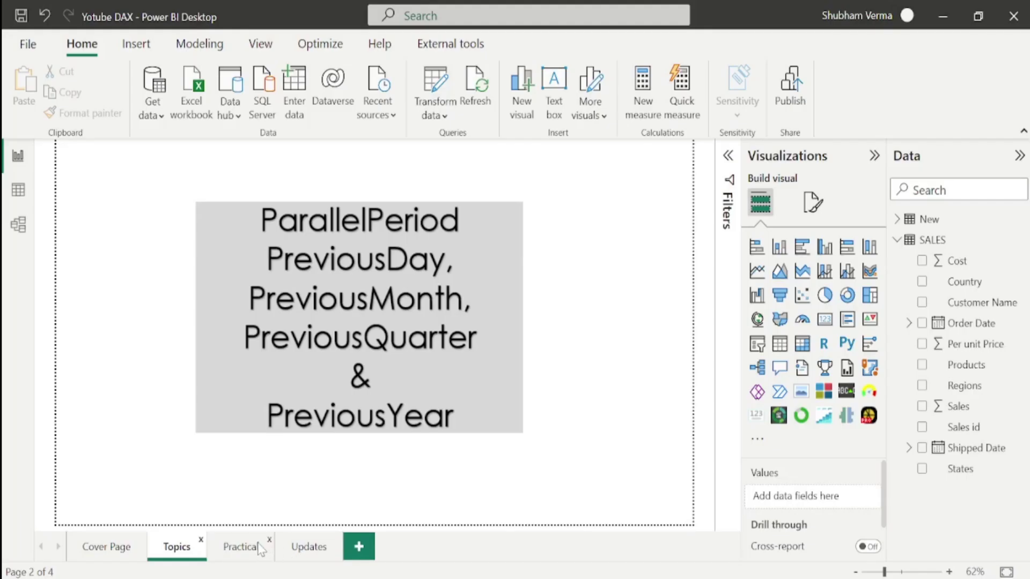
# On the Practical page, create a new measure in the SALES table and name it parallelperiod
pyautogui.click(240, 547)
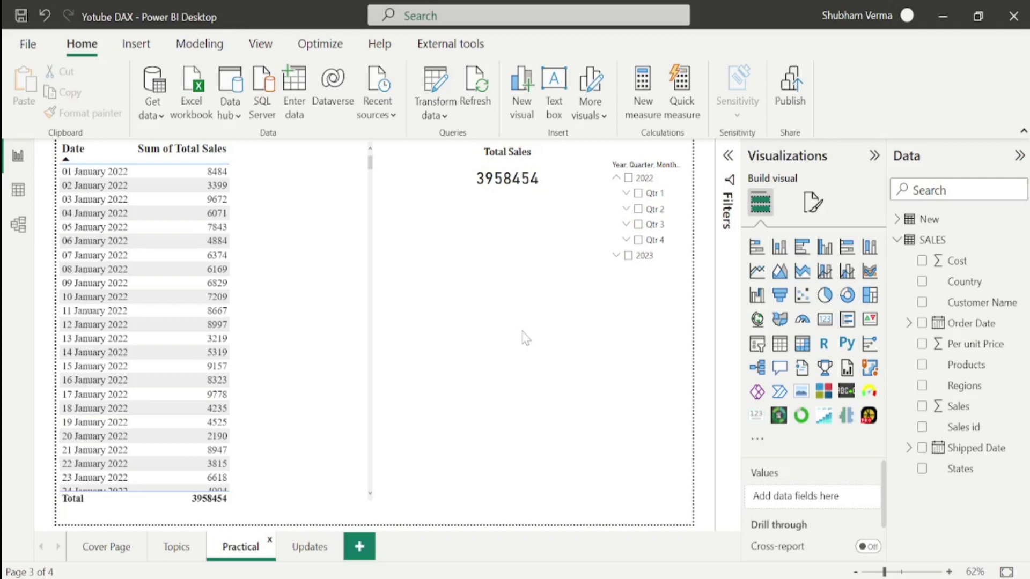
pyautogui.rightClick(1022, 292)
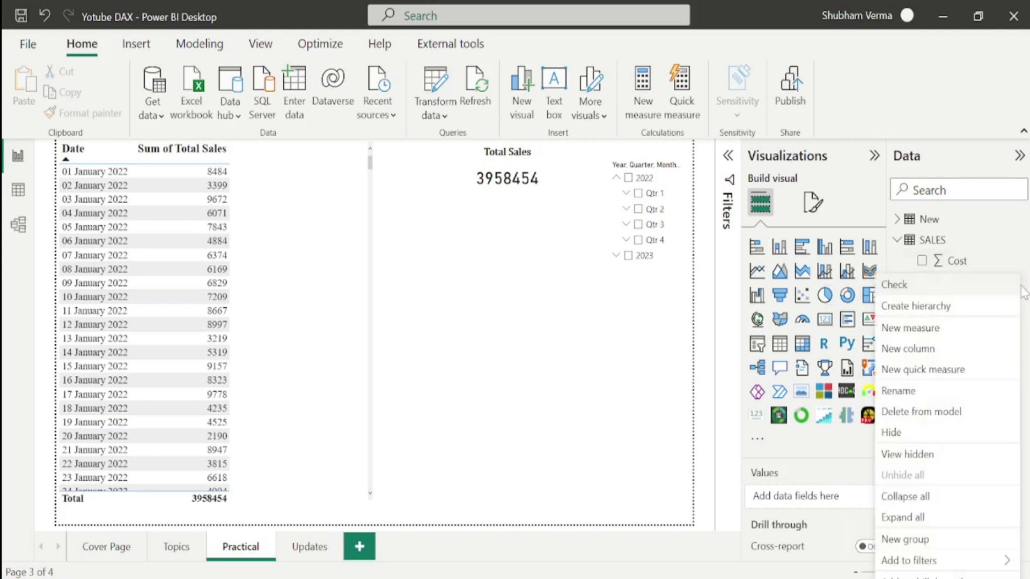
pyautogui.click(923, 328)
pyautogui.click(157, 152)
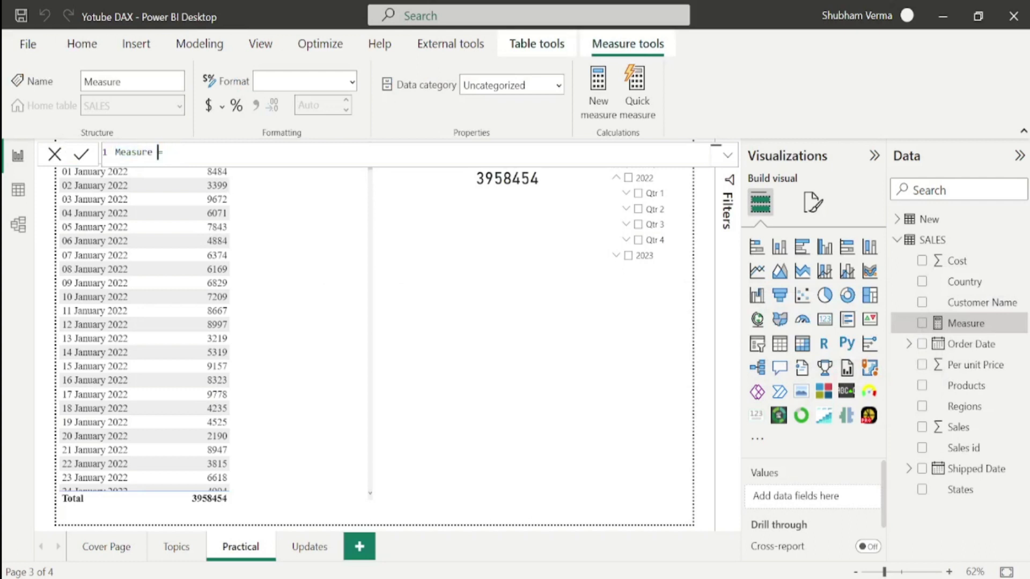
pyautogui.press('BackSpace')
pyautogui.press('BackSpace')
pyautogui.press('BackSpace')
pyautogui.press('BackSpace')
pyautogui.press('BackSpace')
pyautogui.press('BackSpace')
pyautogui.press('BackSpace')
pyautogui.press('BackSpace')
pyautogui.write('parallelperiod')
pyautogui.press('End')
# Begin the measure's formula with CALCULATE, using SUM(New[Total Sales]) as its expression argument
pyautogui.write('ca')
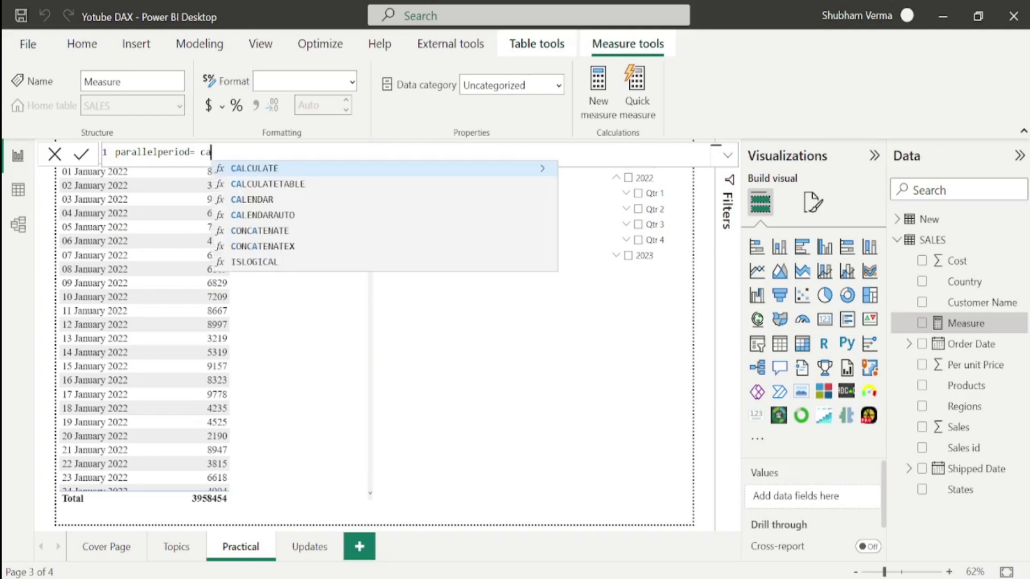
pyautogui.press('Tab')
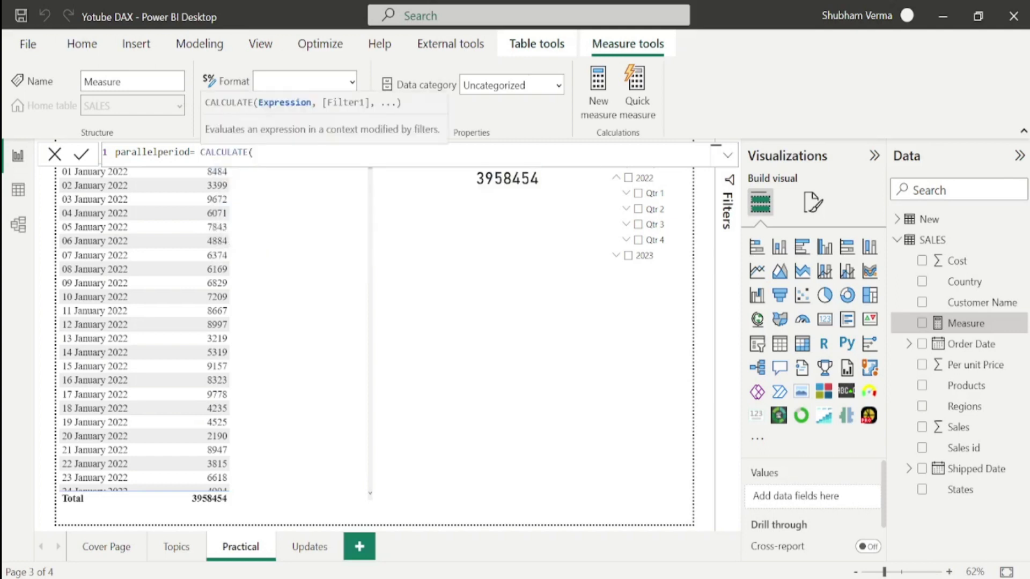
pyautogui.write('sum')
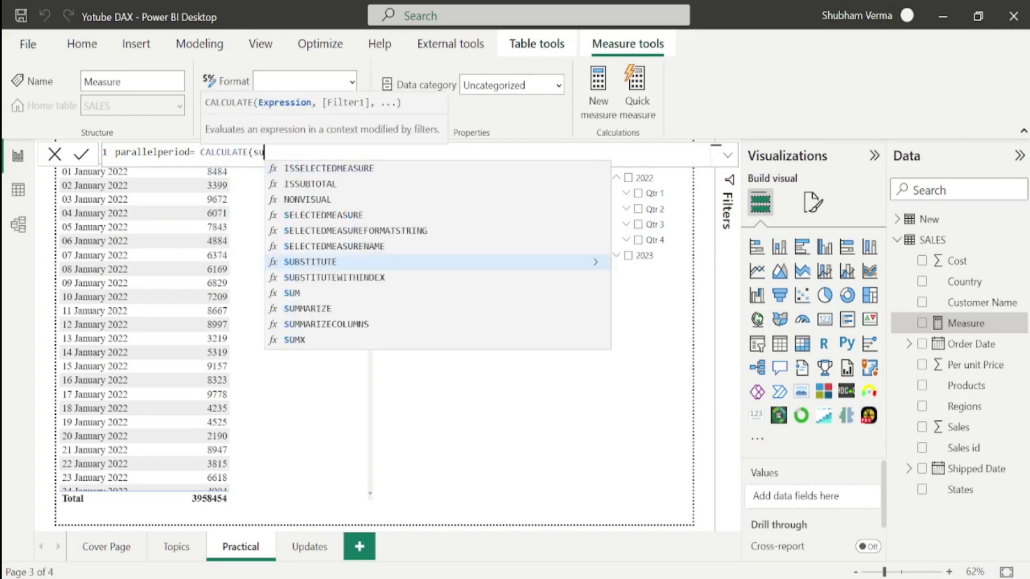
pyautogui.press('Tab')
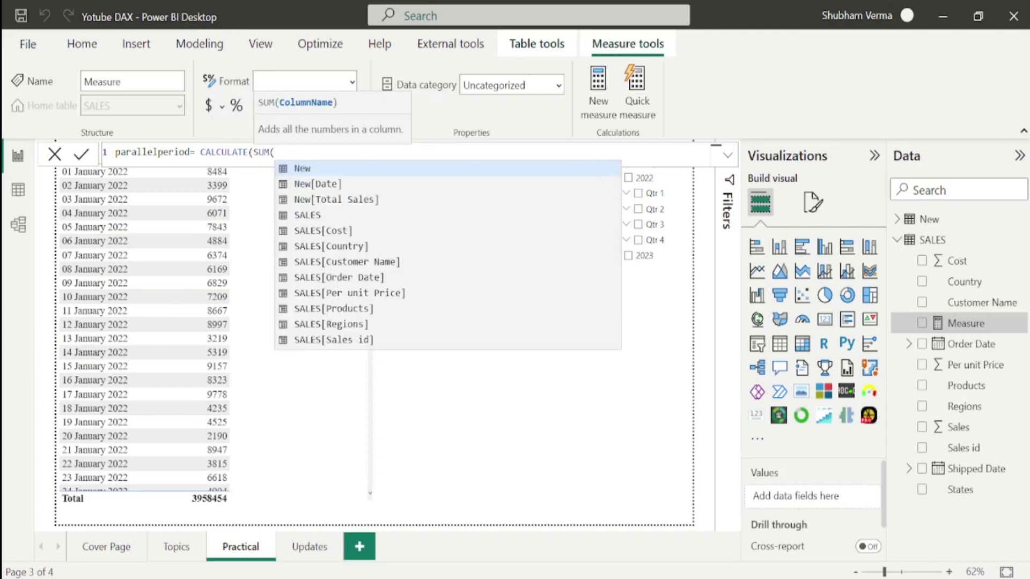
pyautogui.write('tot')
pyautogui.press('Tab')
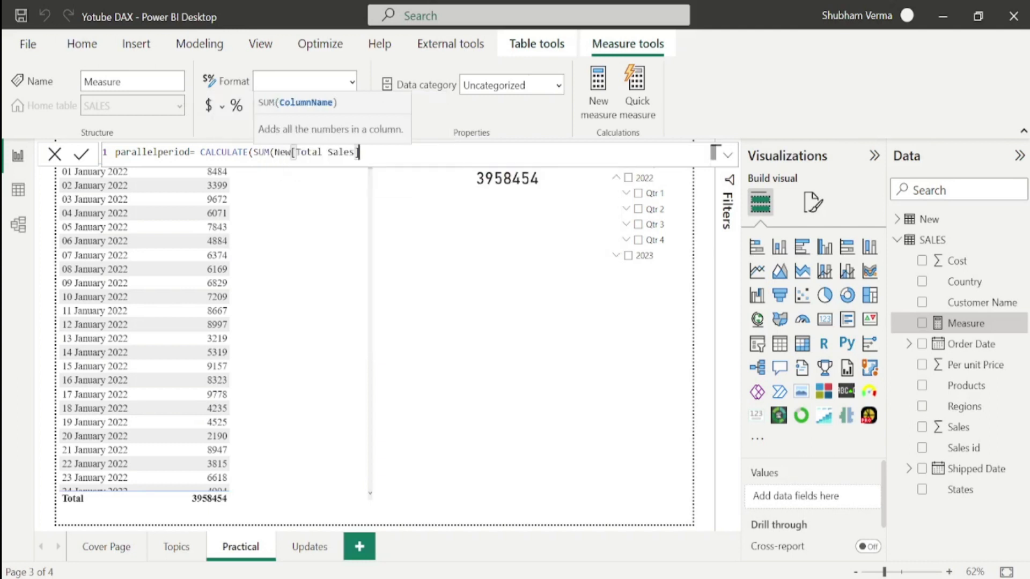
pyautogui.write(')')
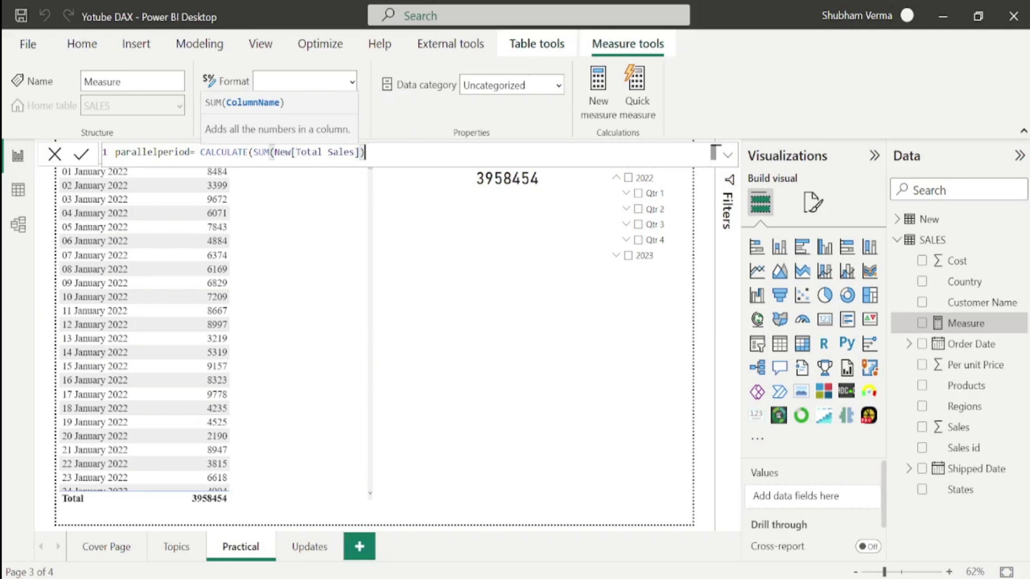
pyautogui.write(',')
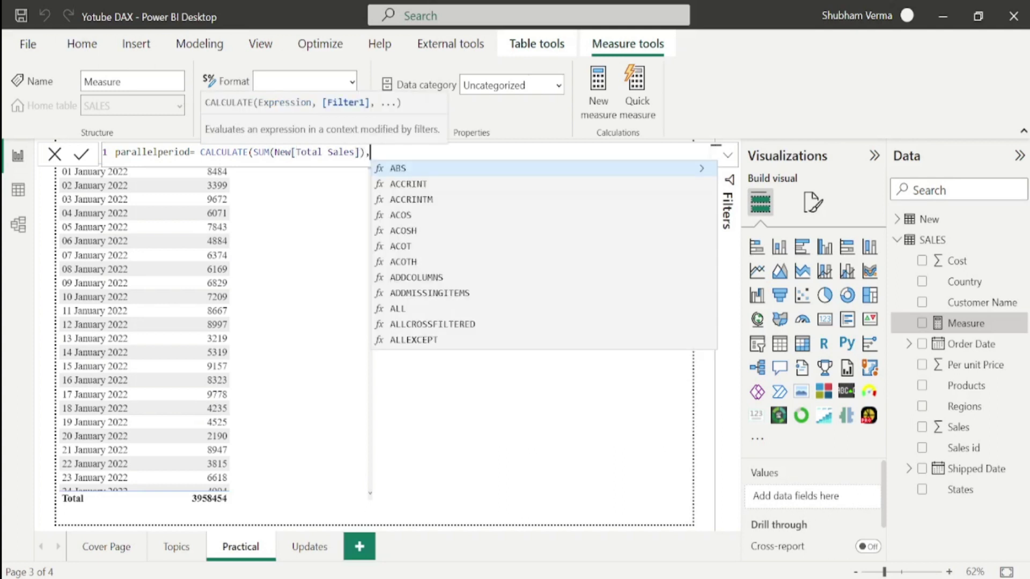
# Complete the formula with the filter PARALLELPERIOD(New[Date],-1,MONTH) and commit the measure
pyautogui.write('para')
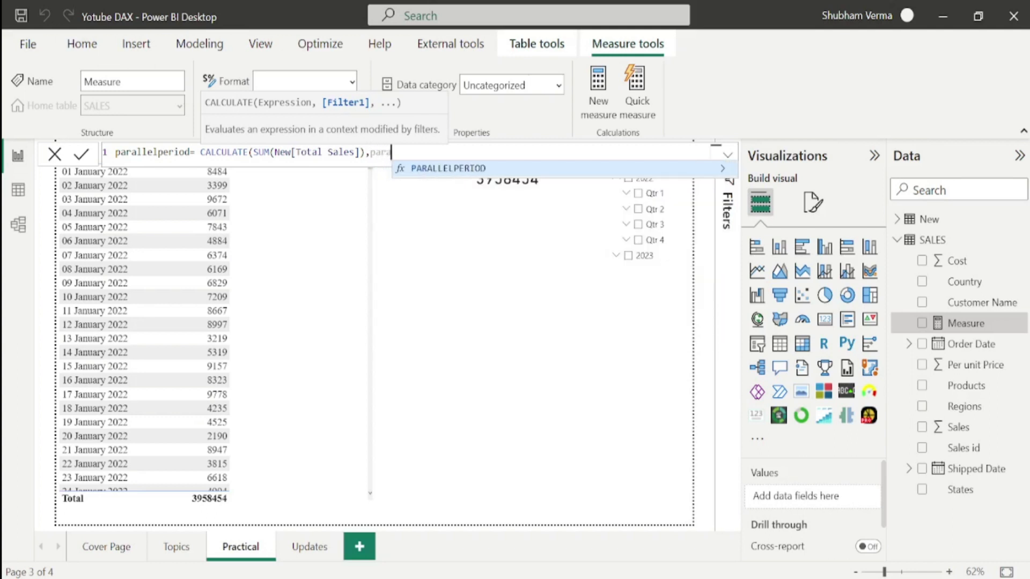
pyautogui.press('Tab')
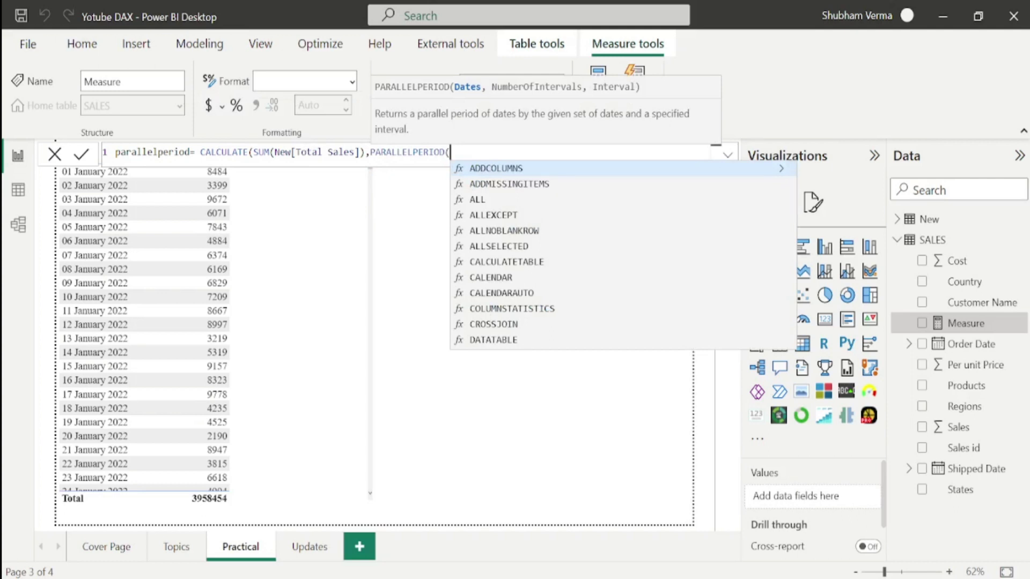
pyautogui.write('date')
pyautogui.press('Up')
pyautogui.press('Up')
pyautogui.press('Up')
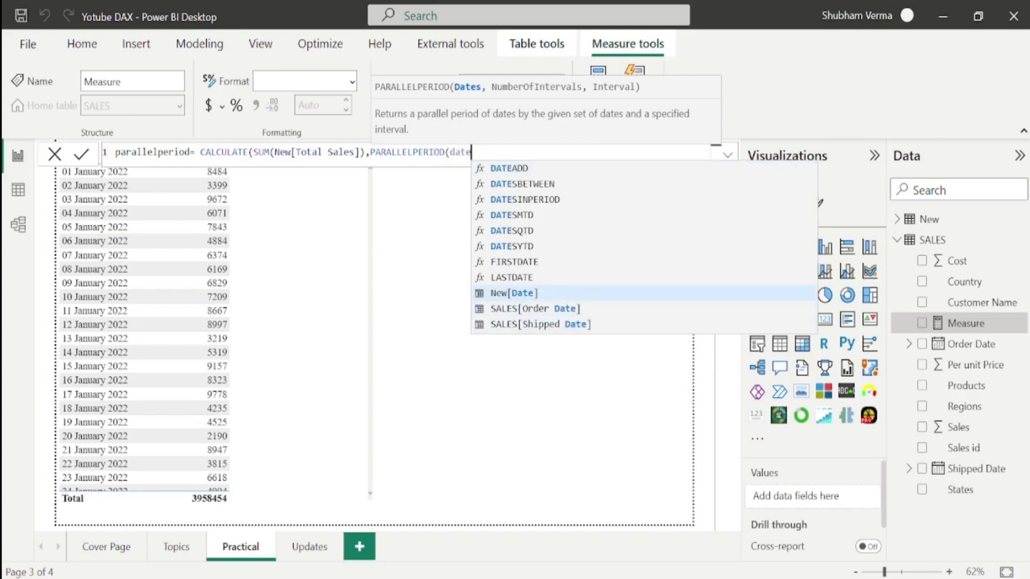
pyautogui.press('Tab')
pyautogui.write(',')
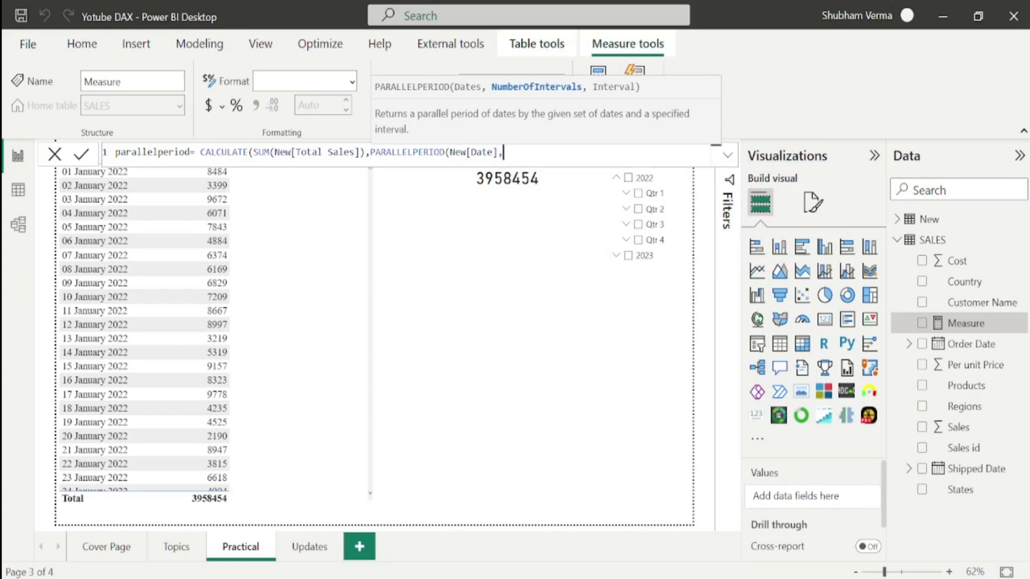
pyautogui.write('-1,')
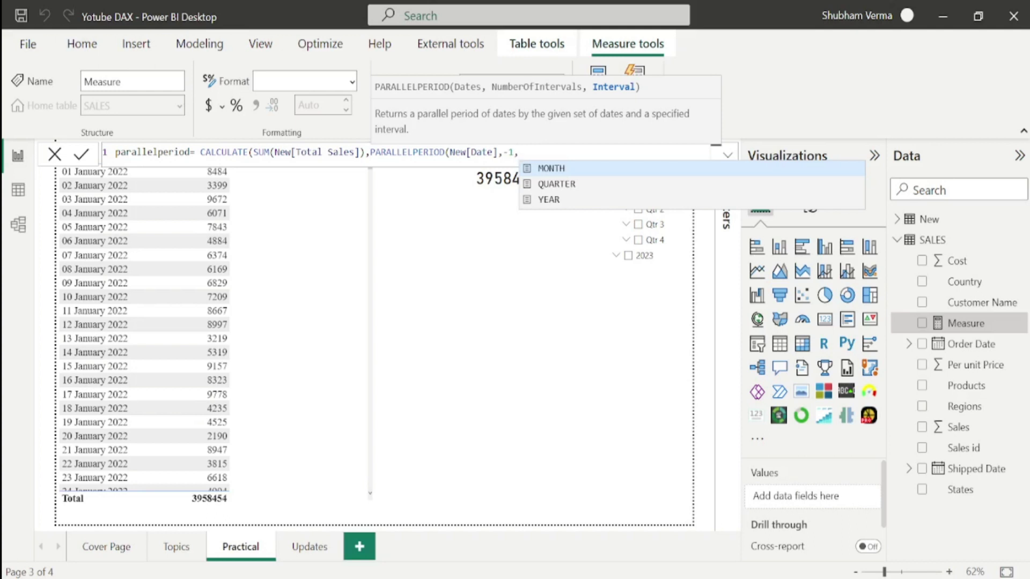
pyautogui.press('Tab')
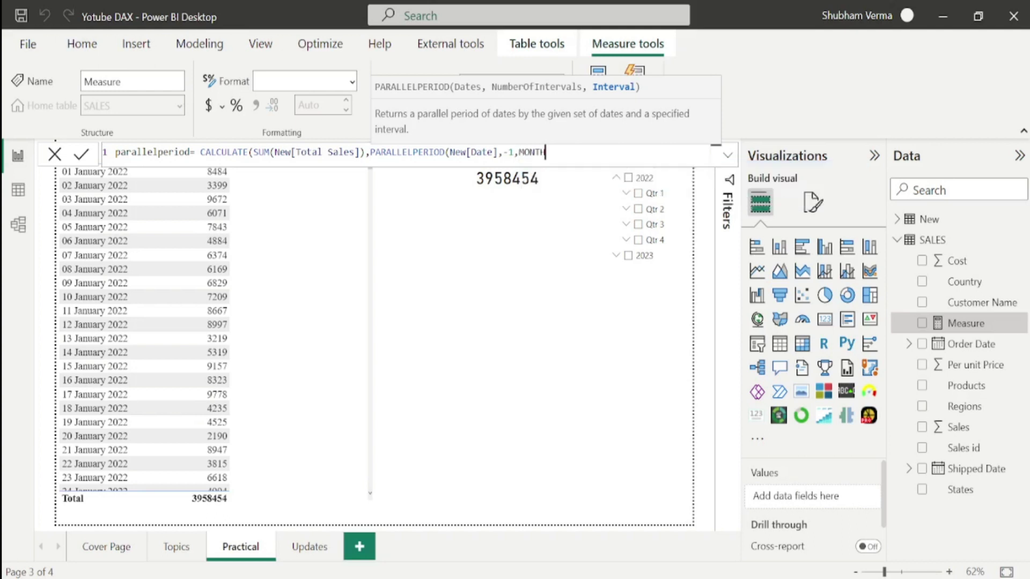
pyautogui.write(')')
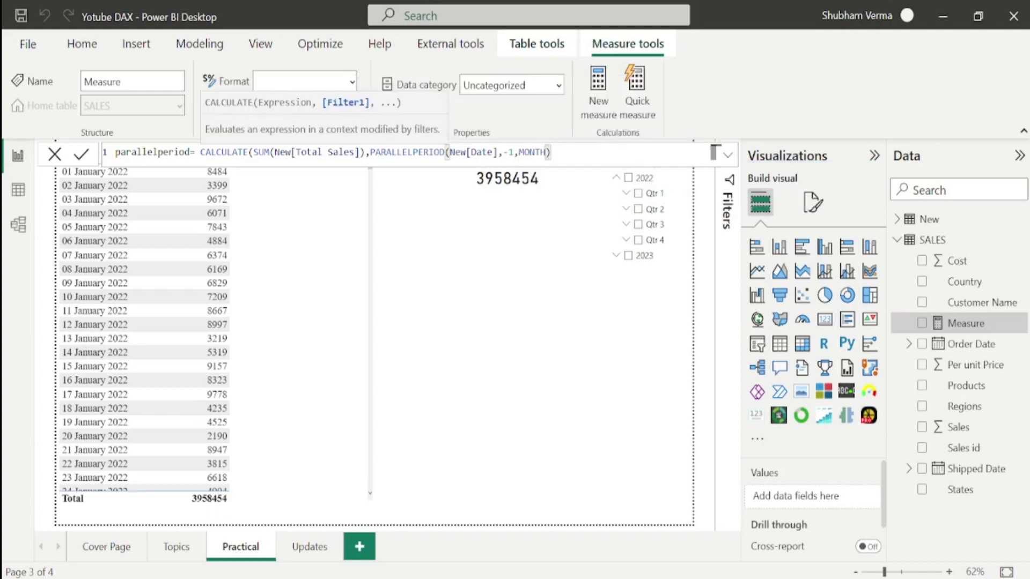
pyautogui.write(')')
pyautogui.press('Return')
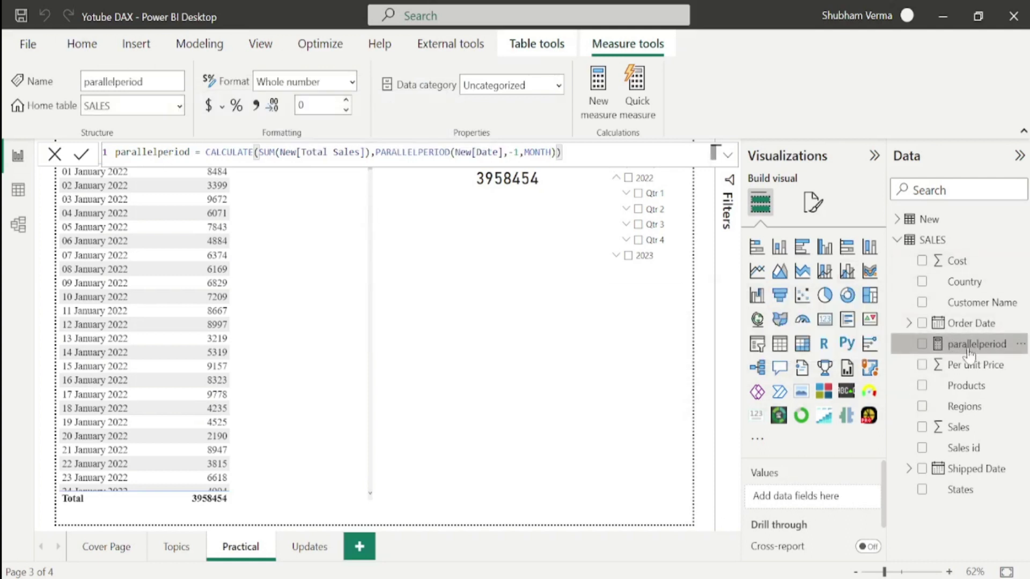
# Add the parallelperiod measure as a column in the table of daily total sales and bring the February 2022 rows into view
pyautogui.moveTo(980, 348); pyautogui.dragTo(315, 268)
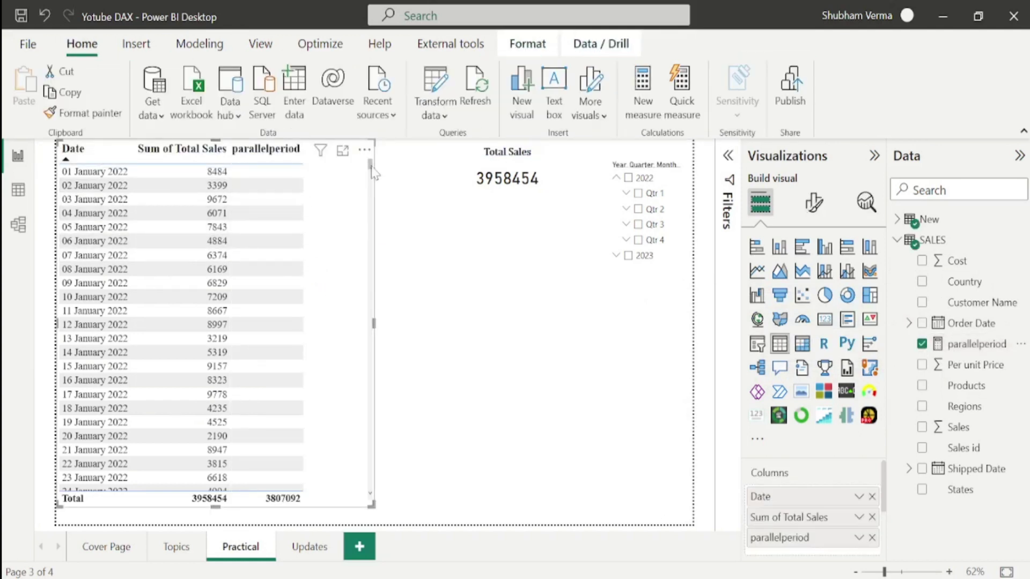
pyautogui.moveTo(374, 173)
pyautogui.mouseDown()
pyautogui.moveTo(375, 200)
pyautogui.moveTo(375, 188)
pyautogui.mouseUp()
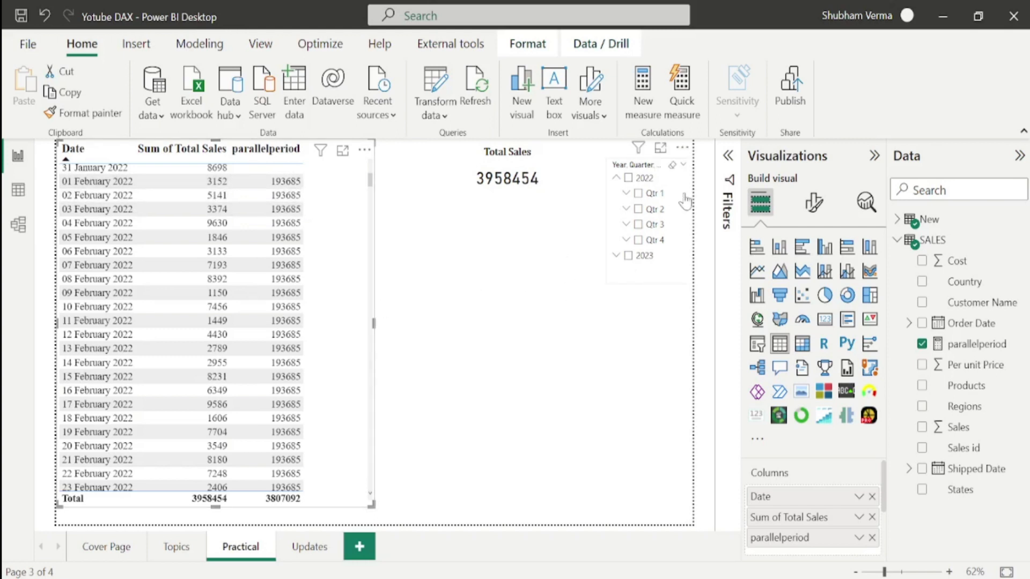
# Filter the date slicer to January 2022 under Qtr 1, clear it, and compare the month's total sales with the February parallelperiod rows
pyautogui.click(626, 195)
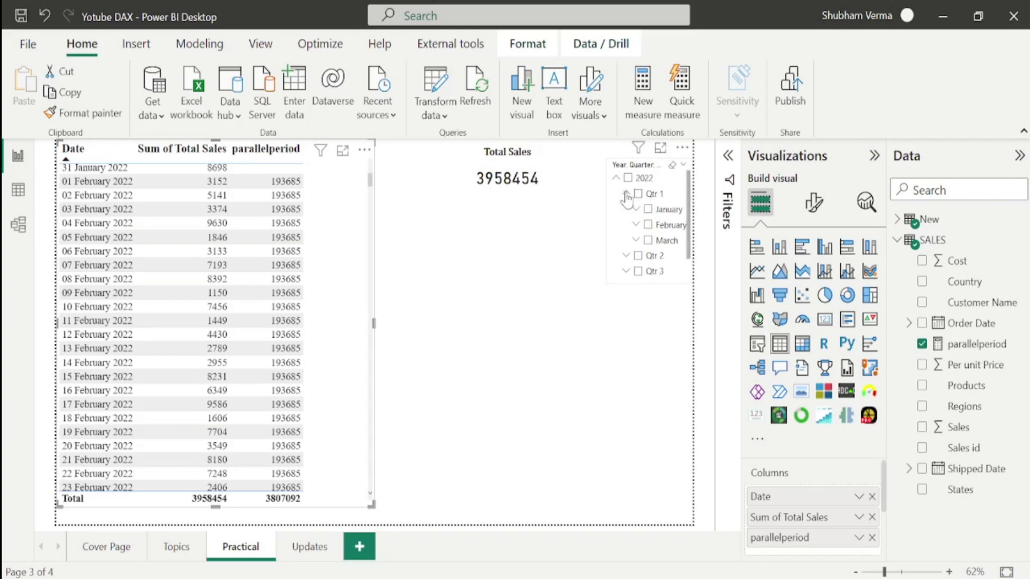
pyautogui.click(649, 210)
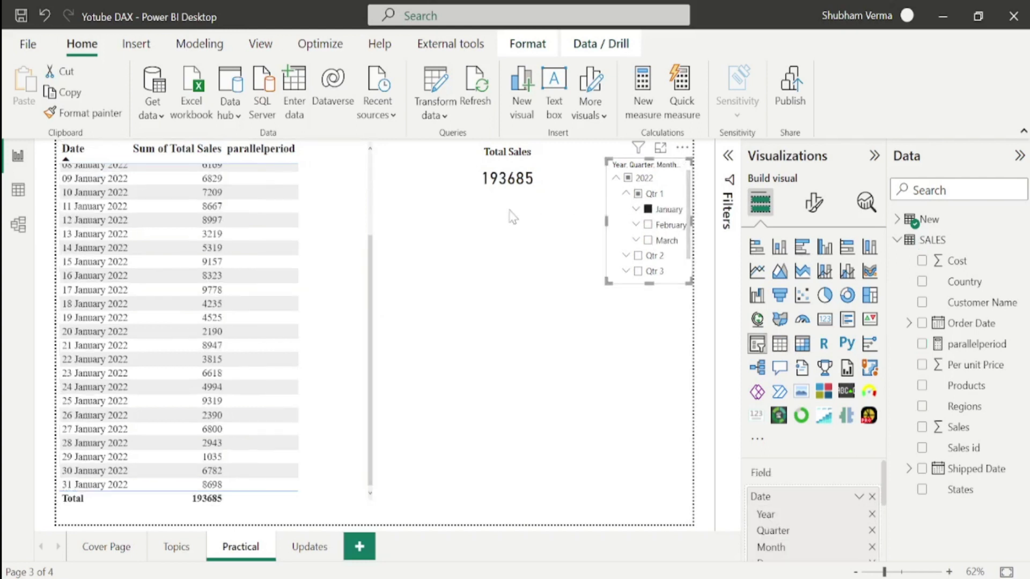
pyautogui.click(648, 210)
pyautogui.moveTo(371, 172)
pyautogui.mouseDown()
pyautogui.moveTo(375, 212)
pyautogui.moveTo(376, 185)
pyautogui.mouseUp()
pyautogui.click(374, 185)
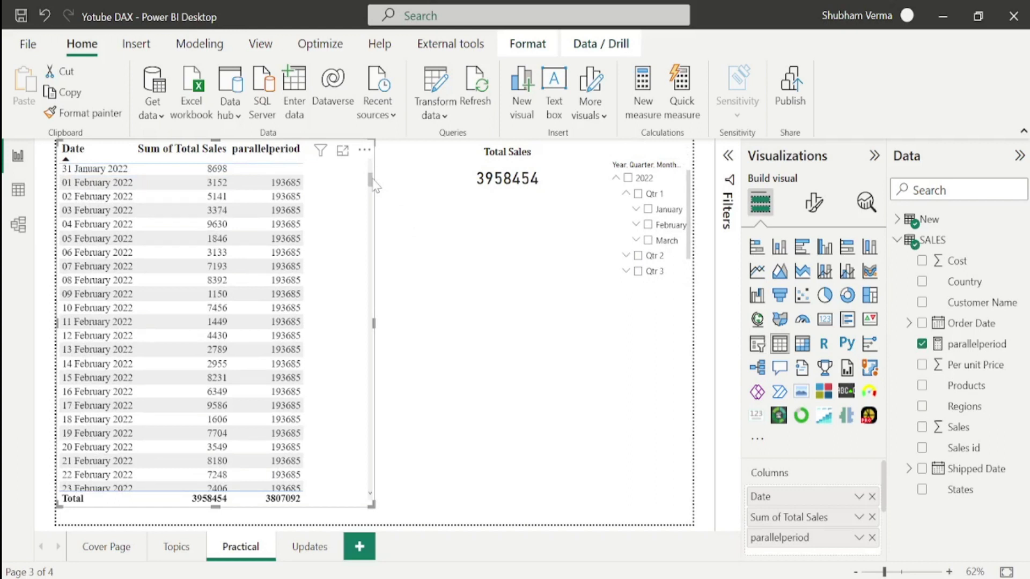
pyautogui.click(380, 189)
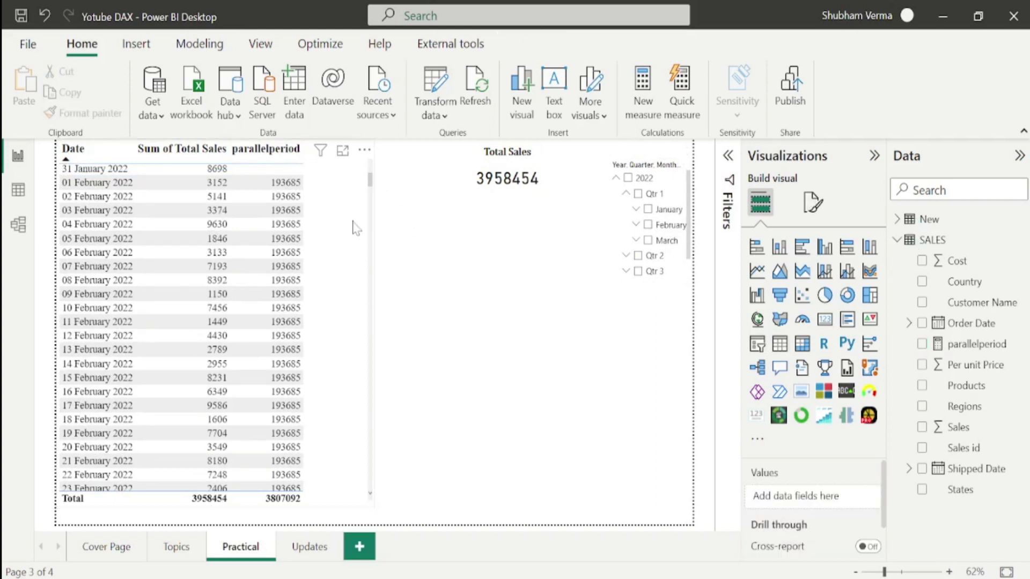
# Change the number of intervals in the parallelperiod measure to 1 so it shifts forward one month
pyautogui.click(986, 345)
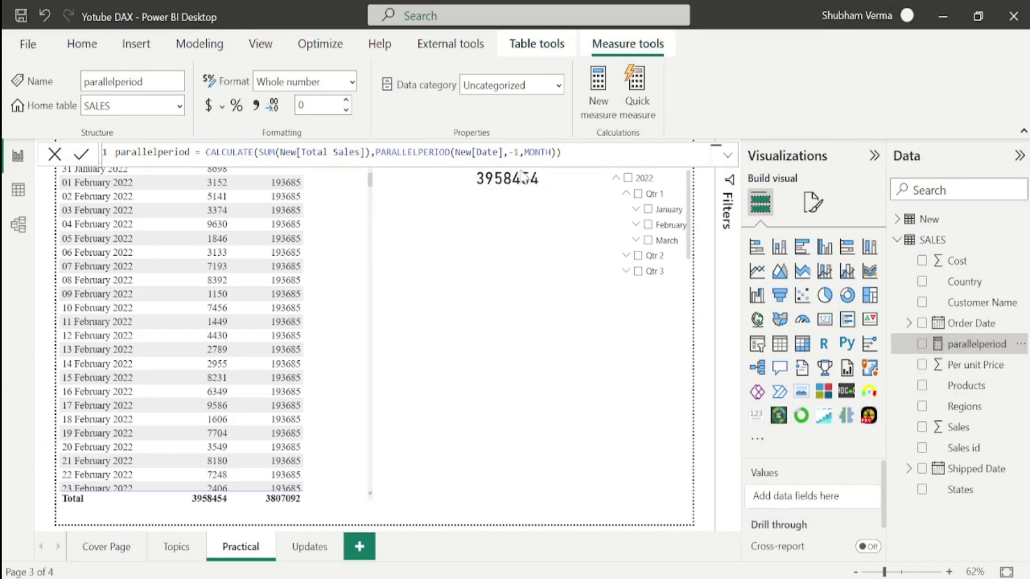
pyautogui.press('Left')
pyautogui.press('BackSpace')
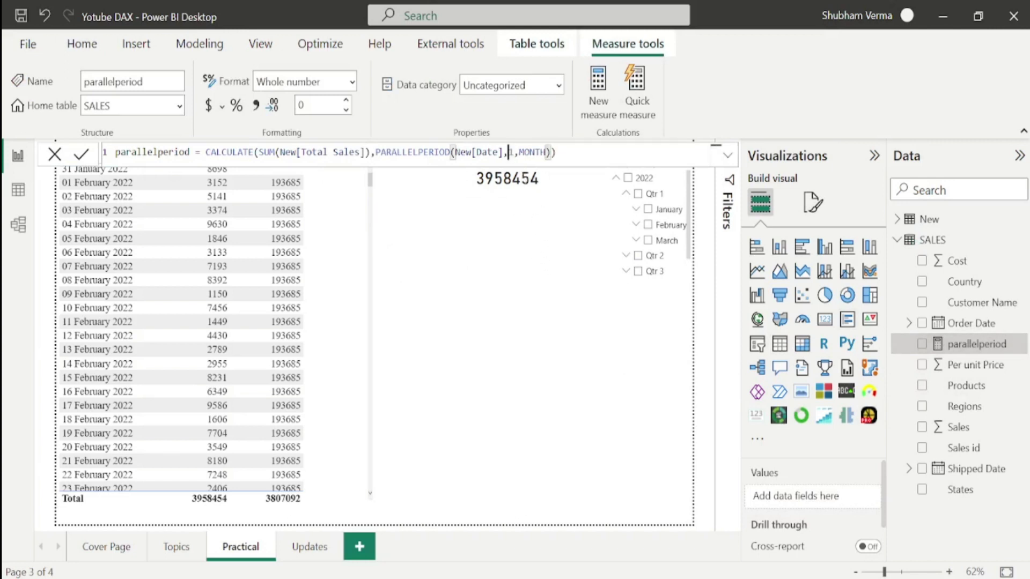
pyautogui.press('Right')
pyautogui.press('Return')
# Compare the January parallelperiod rows with February 2022's total sales using the date slicer, and clear the filter
pyautogui.moveTo(370, 403); pyautogui.dragTo(374, 168)
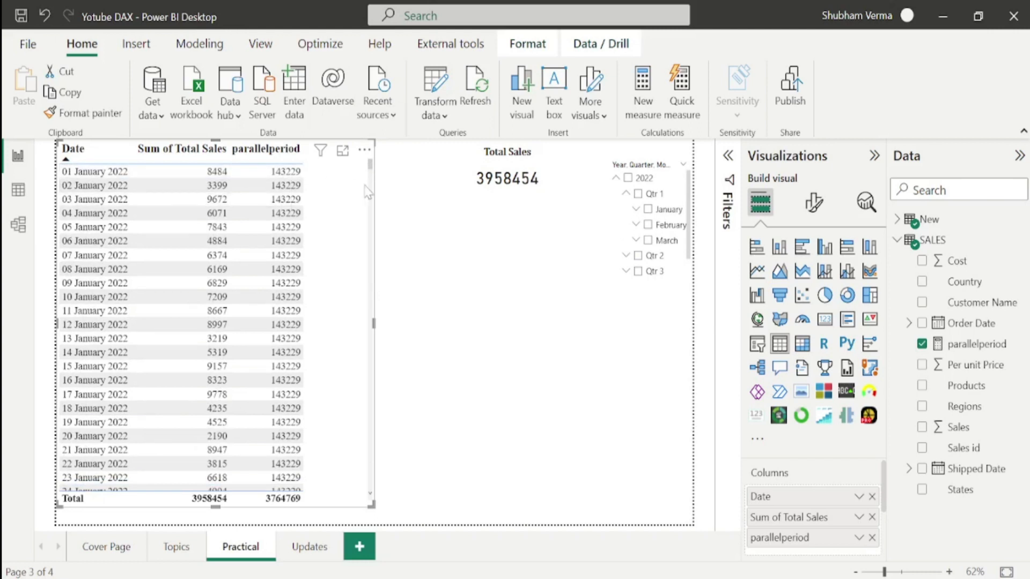
pyautogui.click(648, 225)
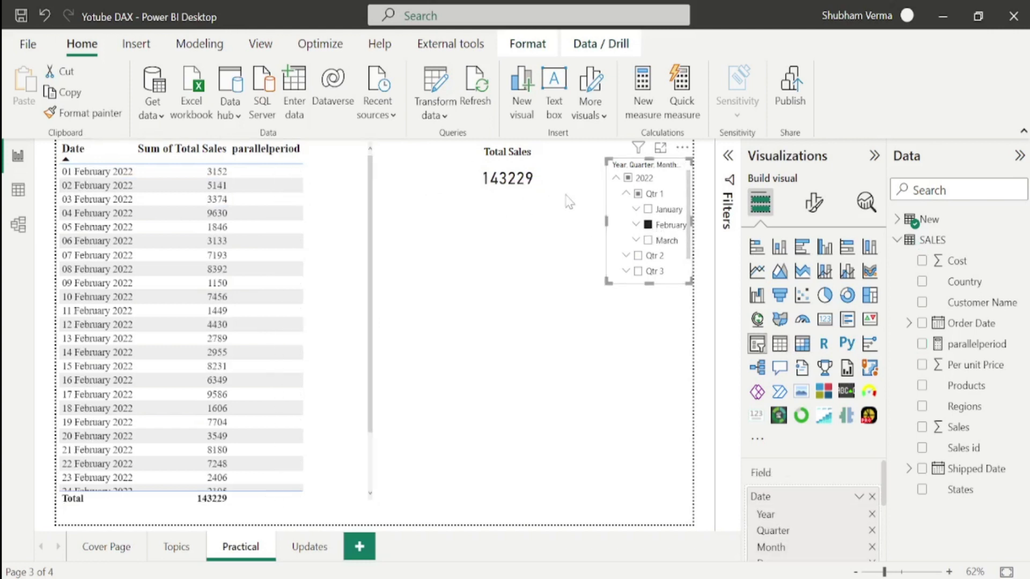
pyautogui.click(648, 225)
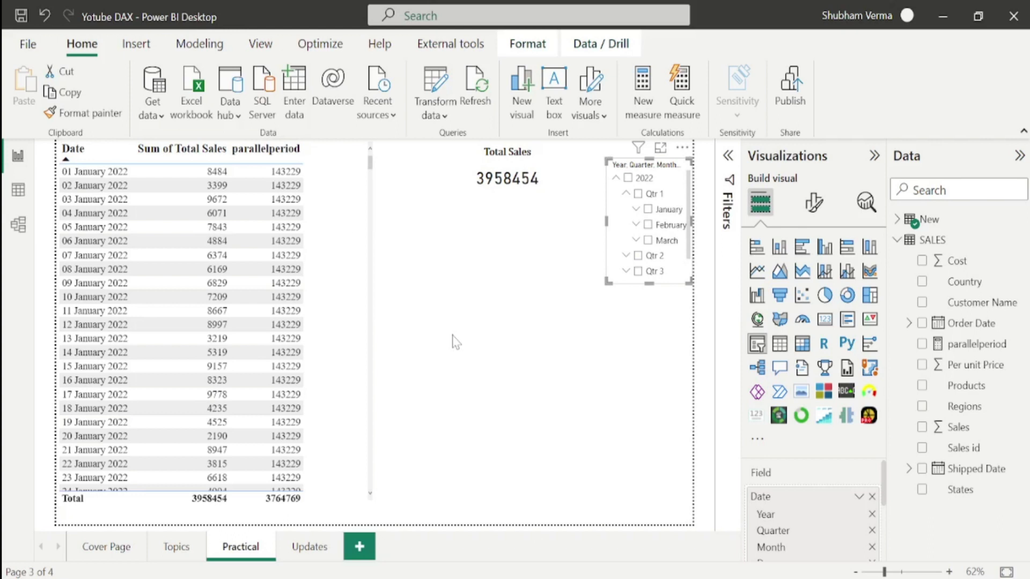
# Set the number of intervals in the parallelperiod measure back to -1 and commit the formula
pyautogui.click(972, 349)
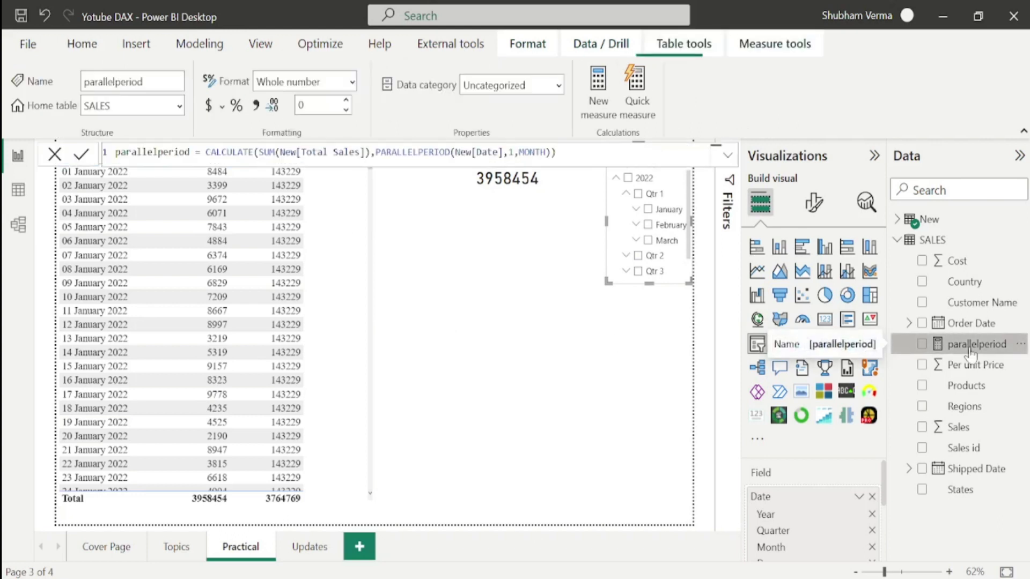
pyautogui.click(511, 152)
pyautogui.write('-')
pyautogui.press('Return')
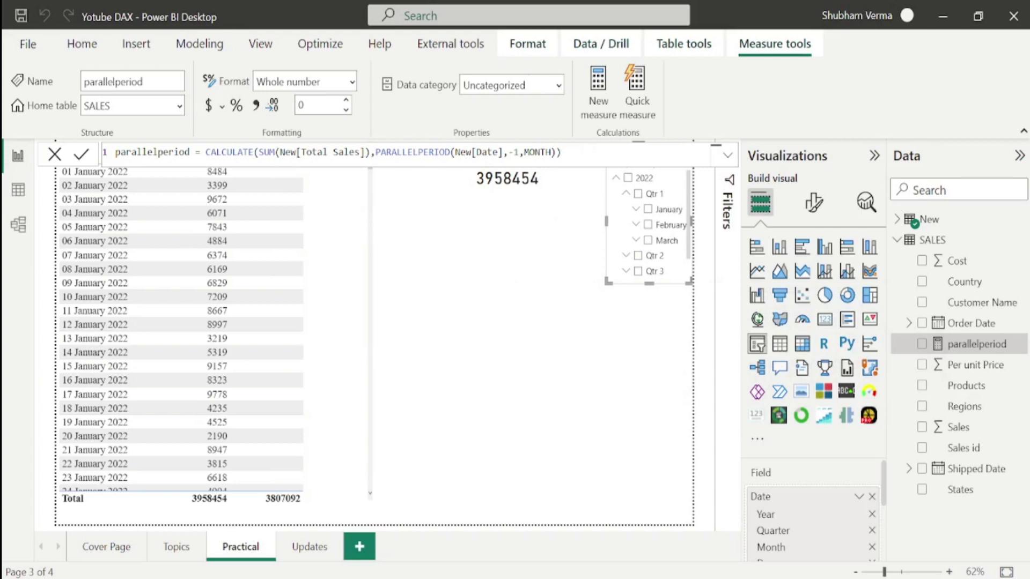
# Create a new measure in the SALES table from the copied parallelperiod formula and remove the measure name before the equals sign
pyautogui.hotkey('ctrl', 'a')
pyautogui.hotkey('ctrl', 'c')
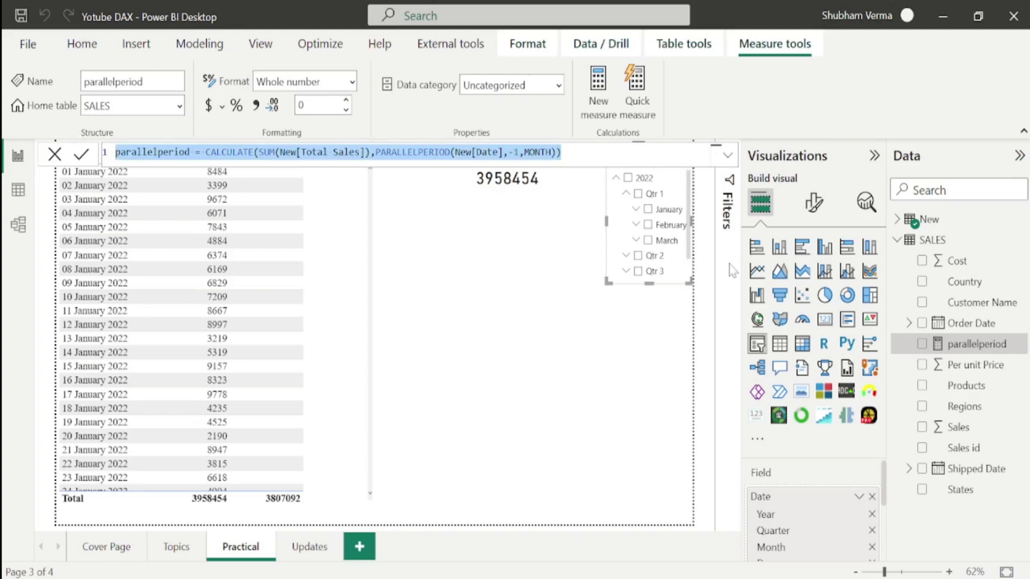
pyautogui.click(1019, 348)
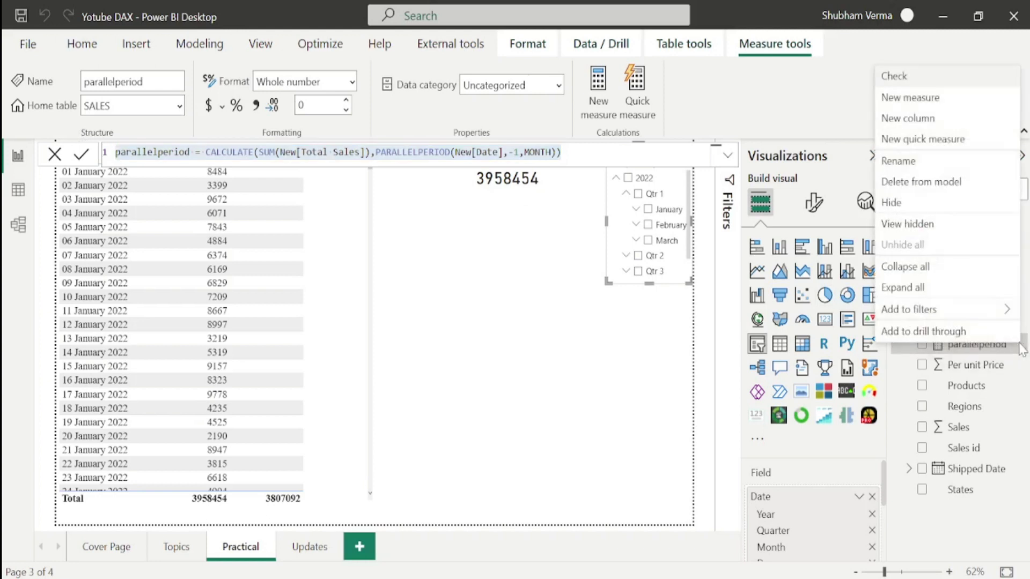
pyautogui.click(949, 107)
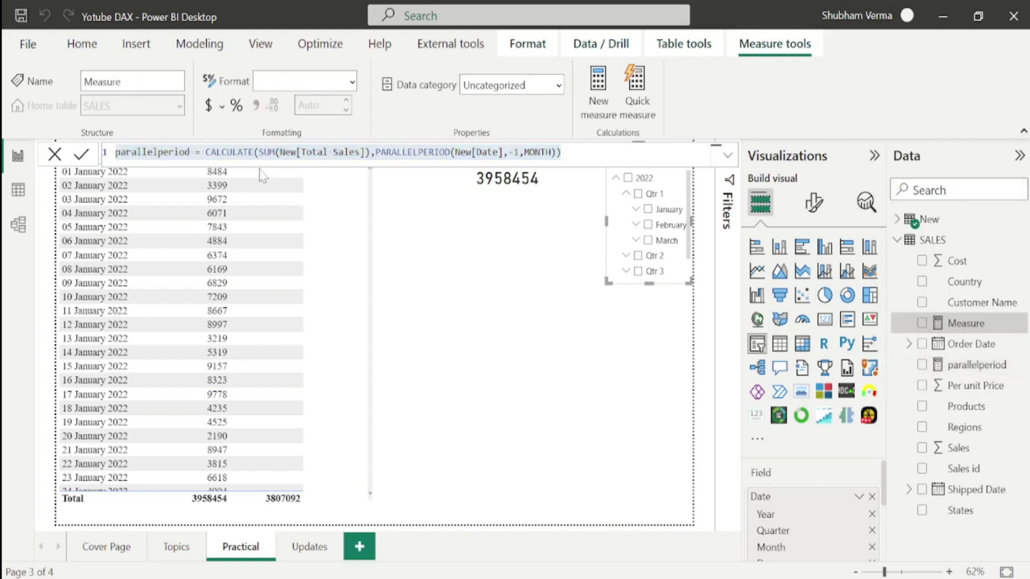
pyautogui.press('BackSpace')
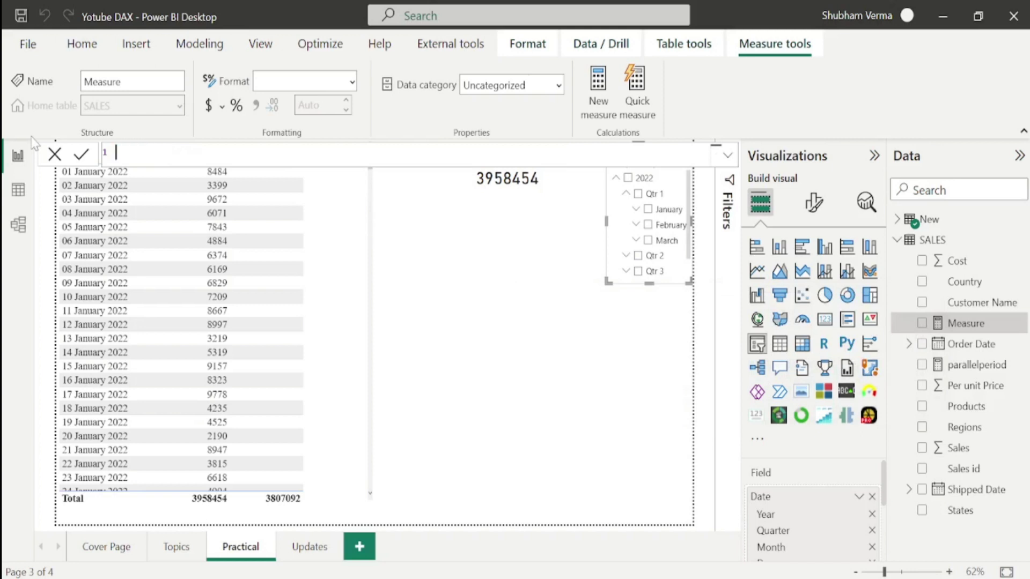
pyautogui.hotkey('ctrl', 'v')
pyautogui.click(194, 153)
pyautogui.press('BackSpace')
pyautogui.press('BackSpace')
pyautogui.press('BackSpace')
pyautogui.press('BackSpace')
pyautogui.press('BackSpace')
pyautogui.press('BackSpace')
pyautogui.press('BackSpace')
pyautogui.press('BackSpace')
pyautogui.press('BackSpace')
pyautogui.press('BackSpace')
pyautogui.press('BackSpace')
pyautogui.press('BackSpace')
pyautogui.press('BackSpace')
pyautogui.press('BackSpace')
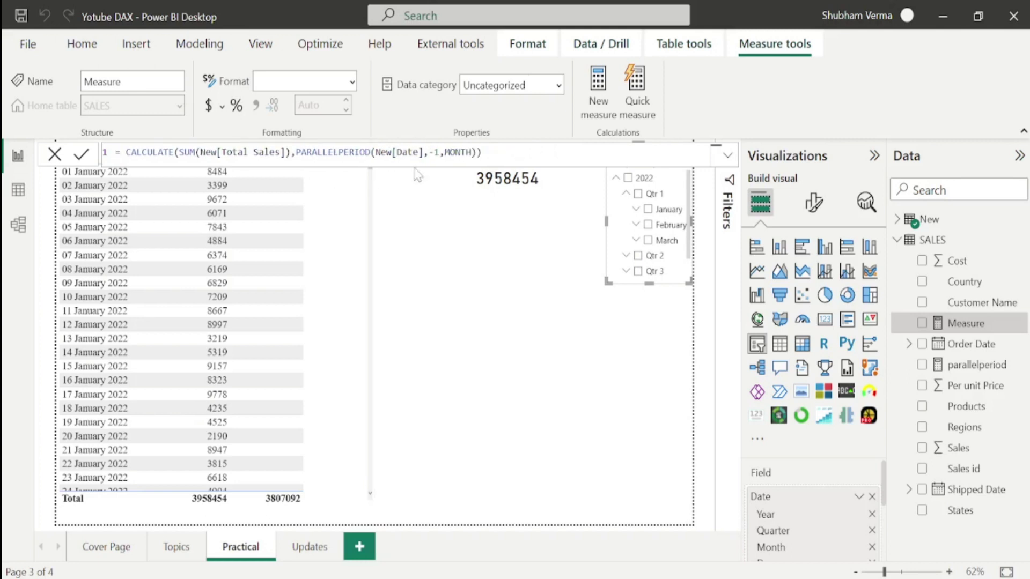
# Replace the PARALLELPERIOD function with DATEADD in the new measure, keeping New[Date], -1 and MONTH, and commit the formula
pyautogui.click(370, 152)
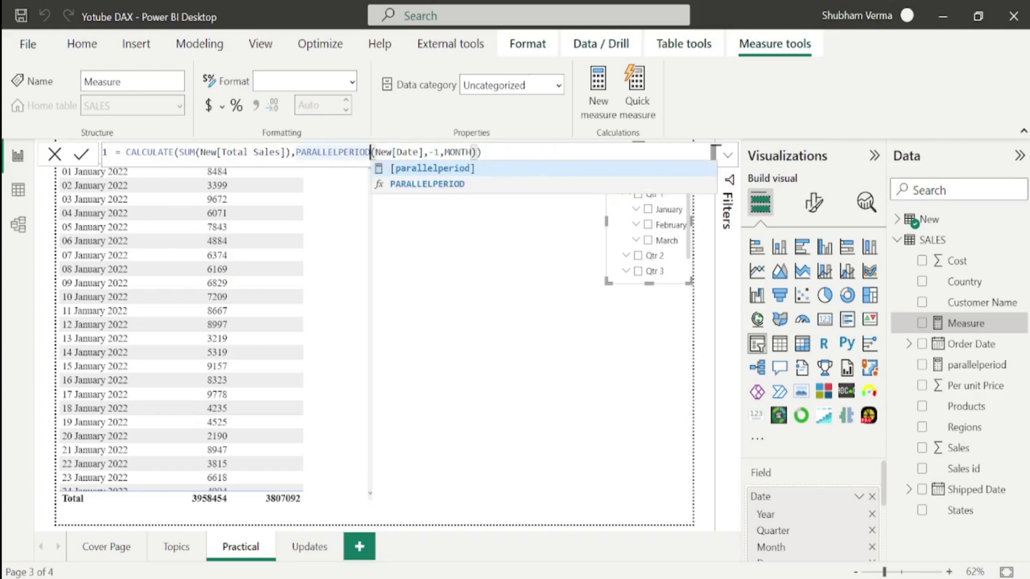
pyautogui.press('BackSpace')
pyautogui.press('BackSpace')
pyautogui.press('BackSpace')
pyautogui.press('BackSpace')
pyautogui.press('BackSpace')
pyautogui.press('BackSpace')
pyautogui.press('BackSpace')
pyautogui.press('BackSpace')
pyautogui.press('BackSpace')
pyautogui.press('BackSpace')
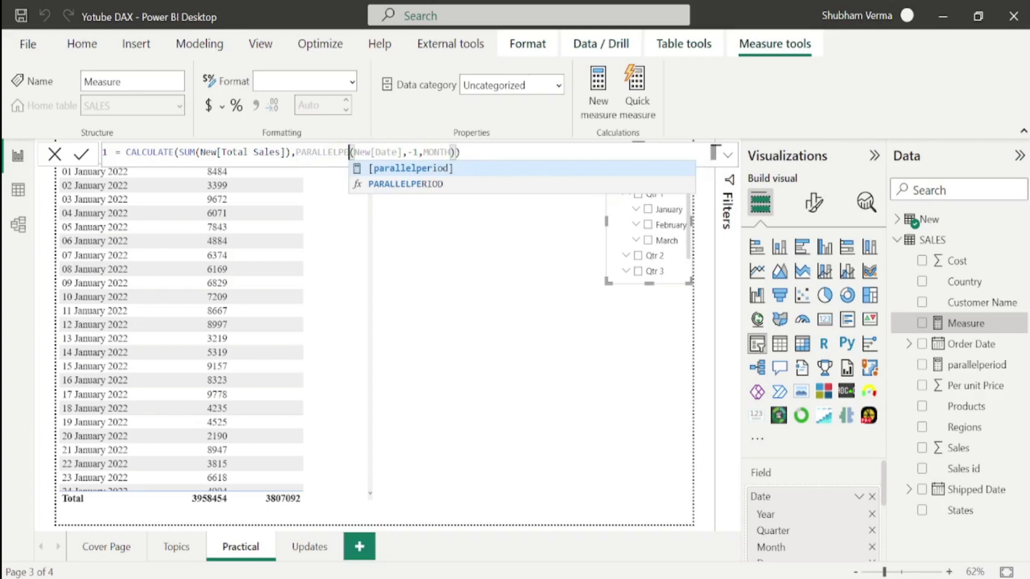
pyautogui.press('BackSpace')
pyautogui.press('BackSpace')
pyautogui.press('BackSpace')
pyautogui.press('BackSpace')
pyautogui.write('dateadd')
pyautogui.press('Tab')
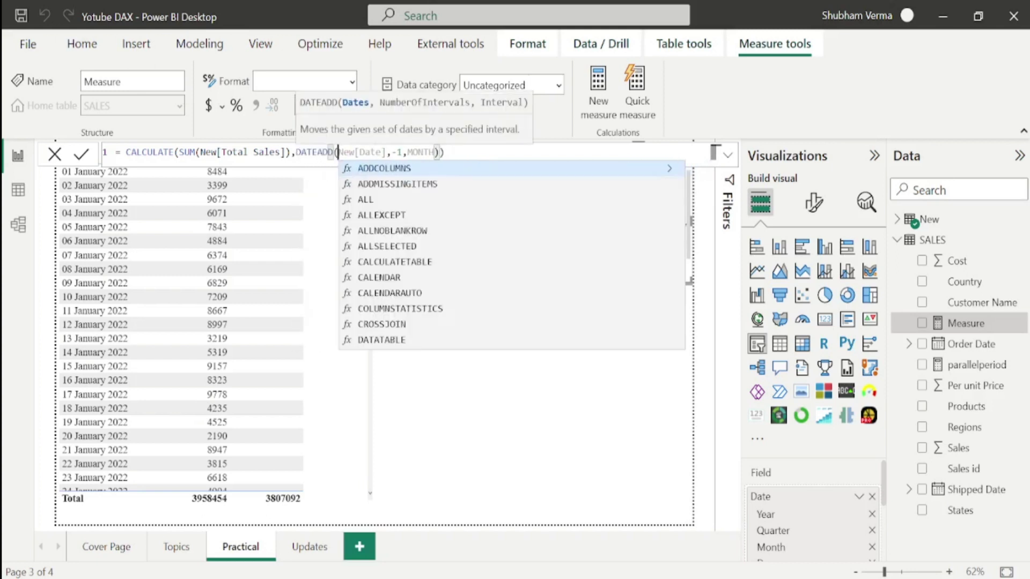
pyautogui.press('End')
pyautogui.press('Return')
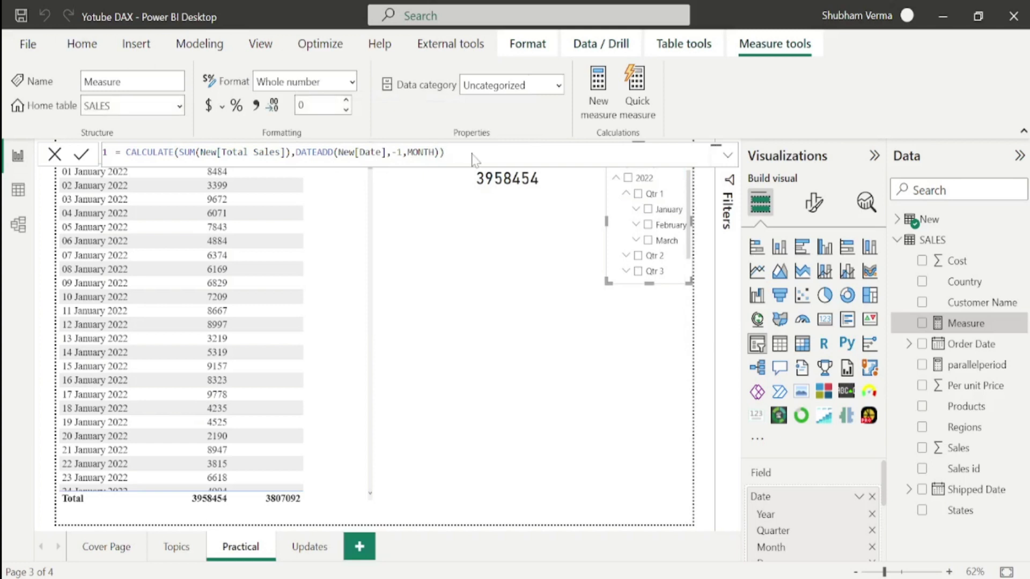
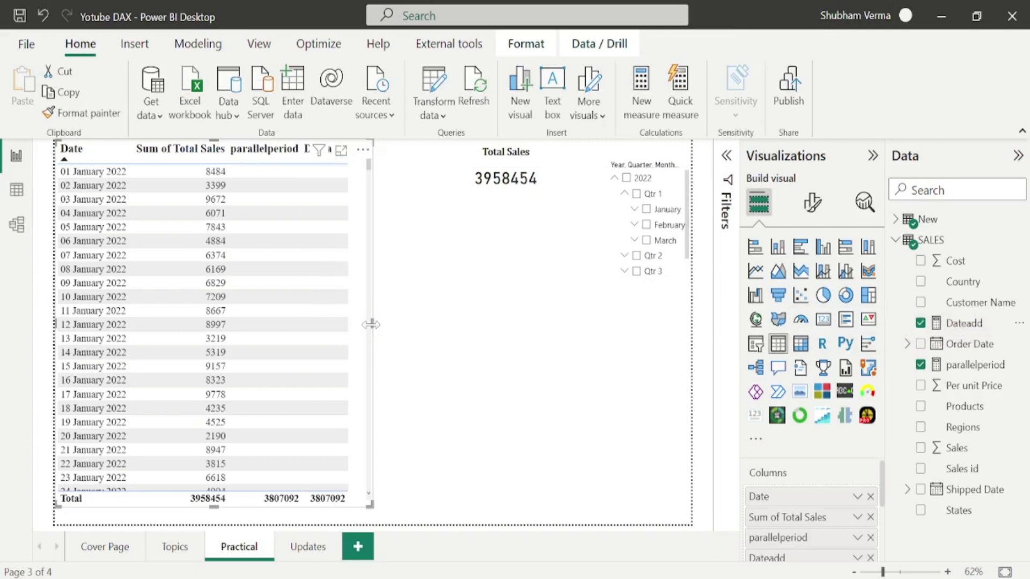
# Widen the sales table visual to make room for the Dateadd column and deselect it
pyautogui.moveTo(371, 324); pyautogui.dragTo(402, 324)
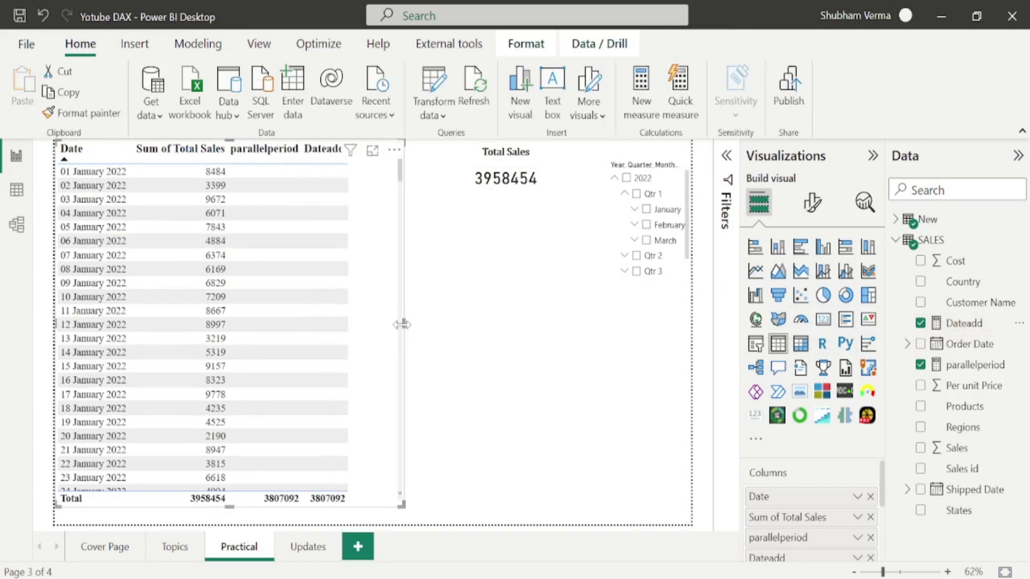
pyautogui.click(403, 324)
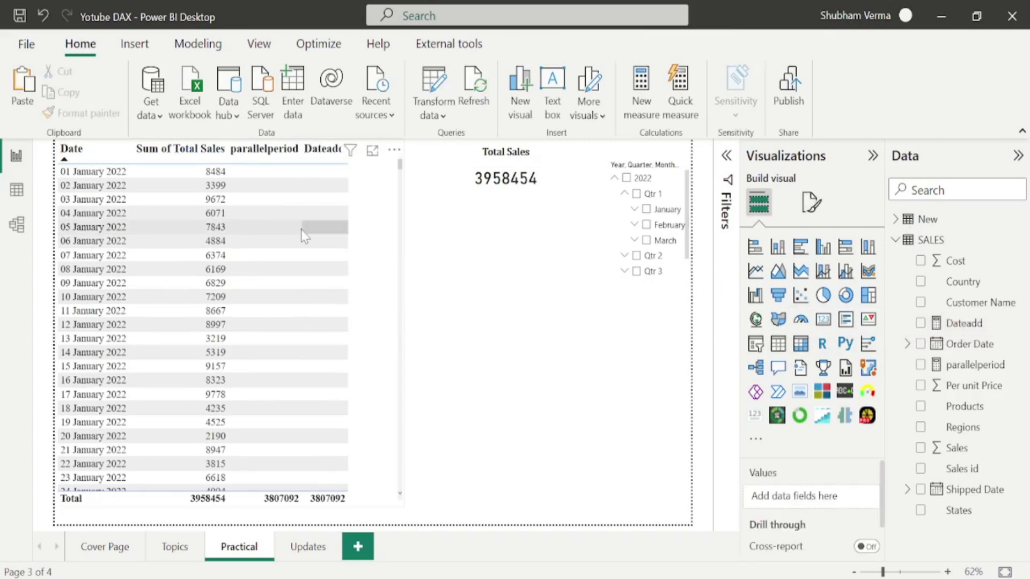
# Duplicate the Total Sales card, place the copy below the original, and replace its field with the Dateadd measure
pyautogui.click(531, 176)
pyautogui.hotkey('ctrl', 'c')
pyautogui.hotkey('ctrl', 'v')
pyautogui.moveTo(531, 176); pyautogui.dragTo(534, 299)
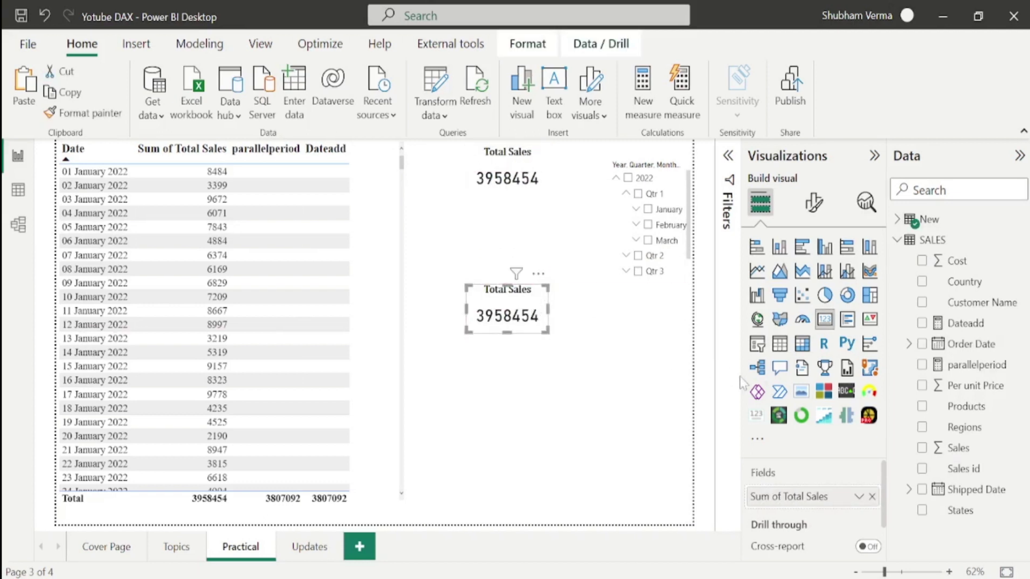
pyautogui.click(872, 497)
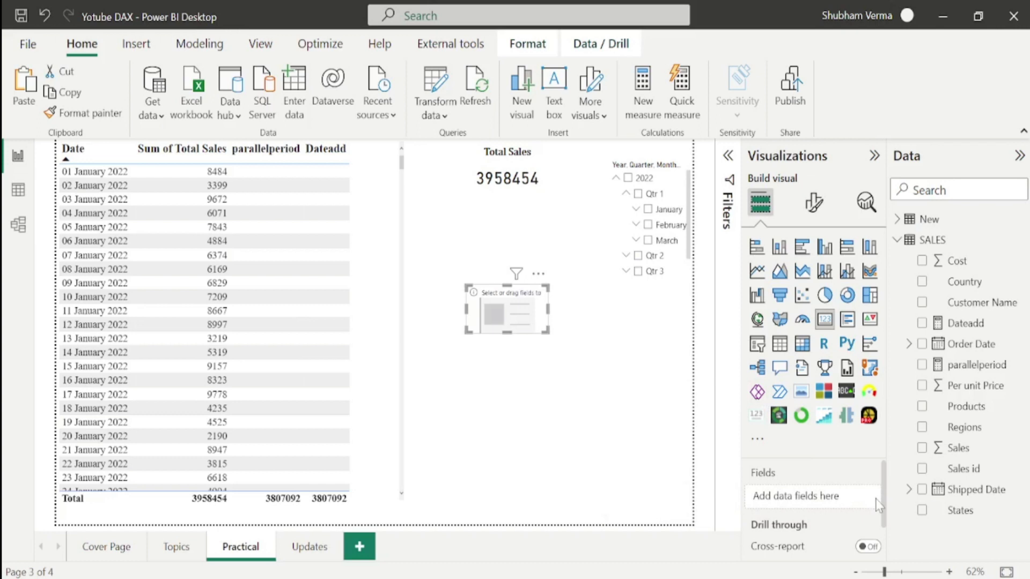
pyautogui.moveTo(973, 325); pyautogui.dragTo(821, 493)
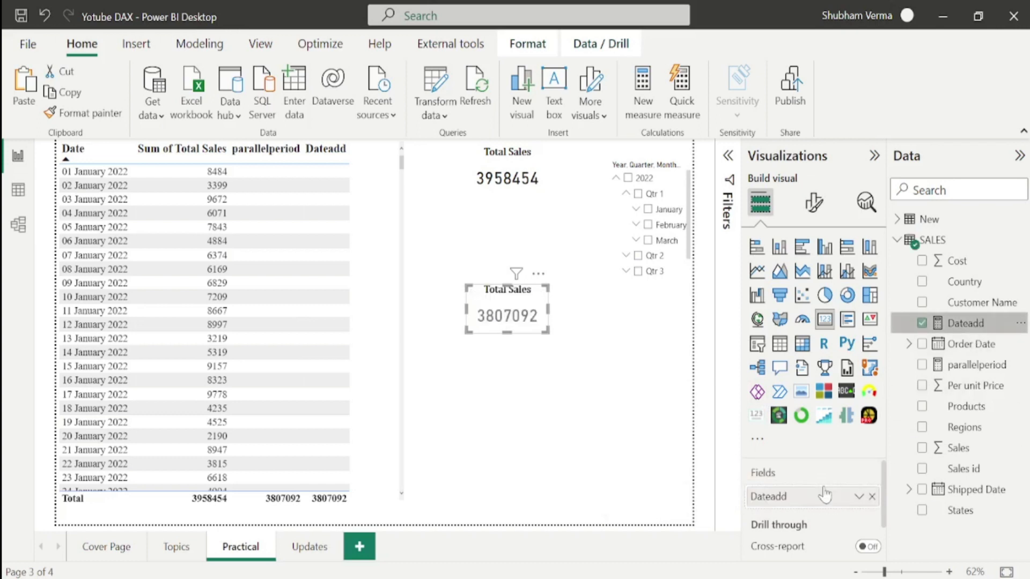
pyautogui.moveTo(525, 290); pyautogui.dragTo(526, 254)
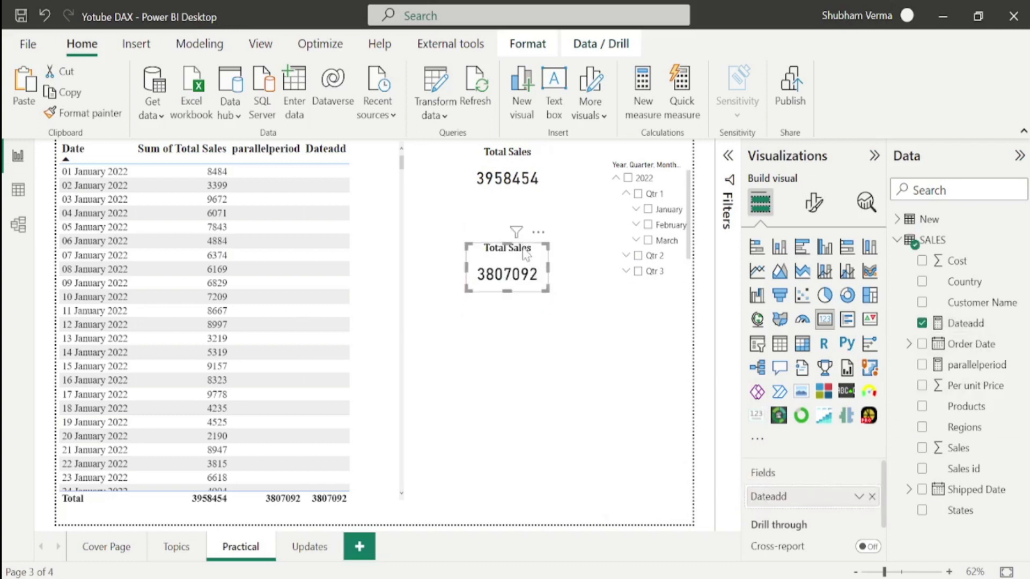
# Duplicate the Dateadd card, place the copy below it, and replace its field with the parallelperiod measure
pyautogui.hotkey('ctrl', 'c')
pyautogui.hotkey('ctrl', 'v')
pyautogui.moveTo(526, 255); pyautogui.dragTo(532, 357)
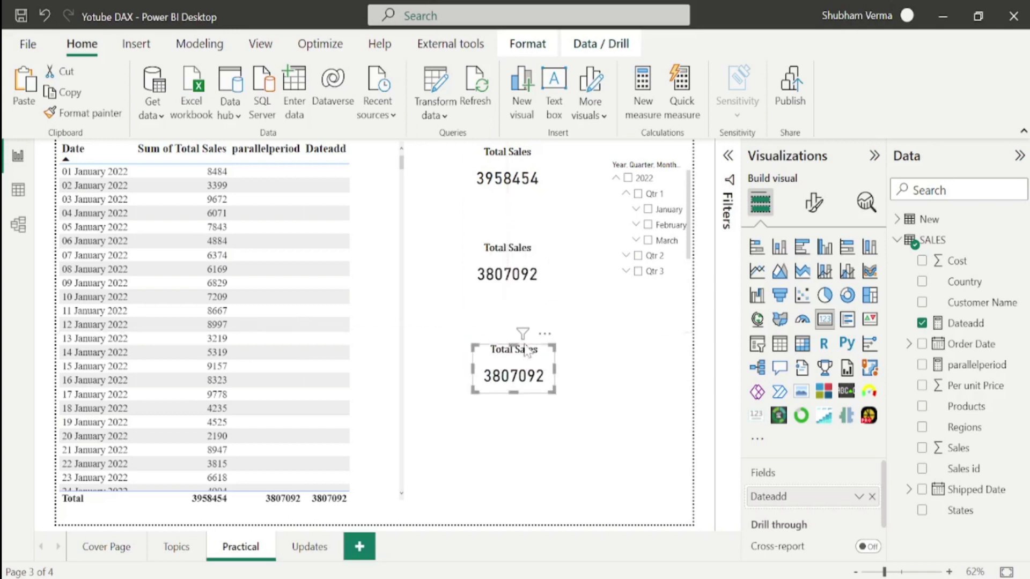
pyautogui.click(871, 496)
pyautogui.moveTo(989, 365); pyautogui.dragTo(536, 378)
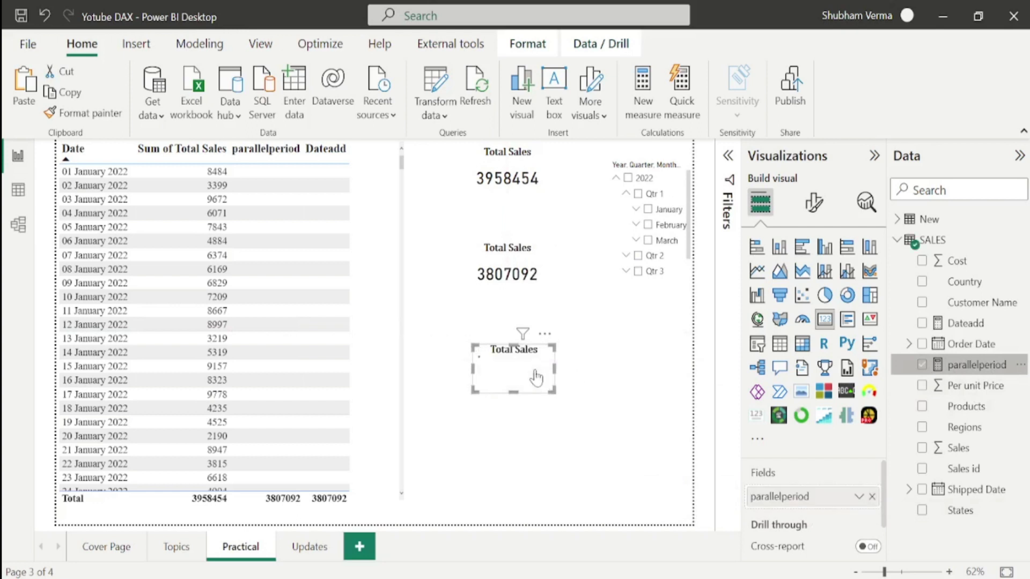
# Change the title text of the card holding the parallelperiod measure to "parallel period"
pyautogui.click(812, 204)
pyautogui.click(813, 279)
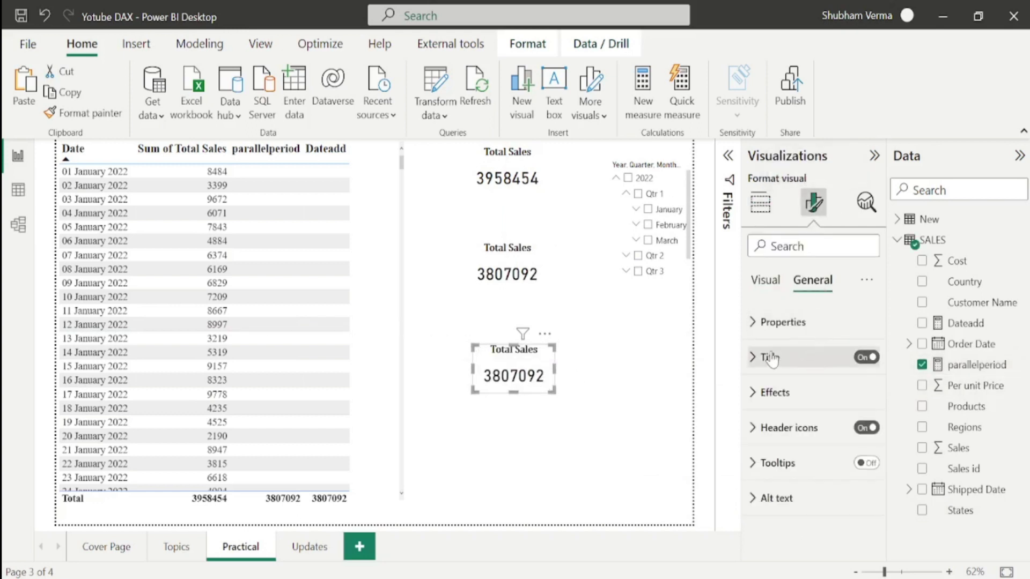
pyautogui.click(752, 358)
pyautogui.tripleClick(801, 408)
pyautogui.press('BackSpace')
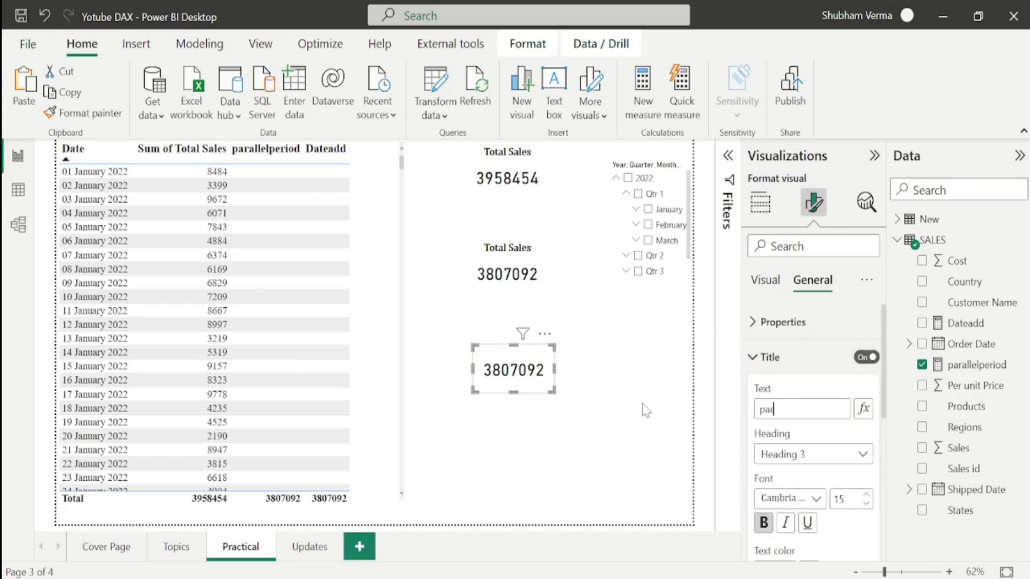
pyautogui.write('paraller p')
# Change the title text of the card holding the Dateadd measure to "dateadd"
pyautogui.click(507, 268)
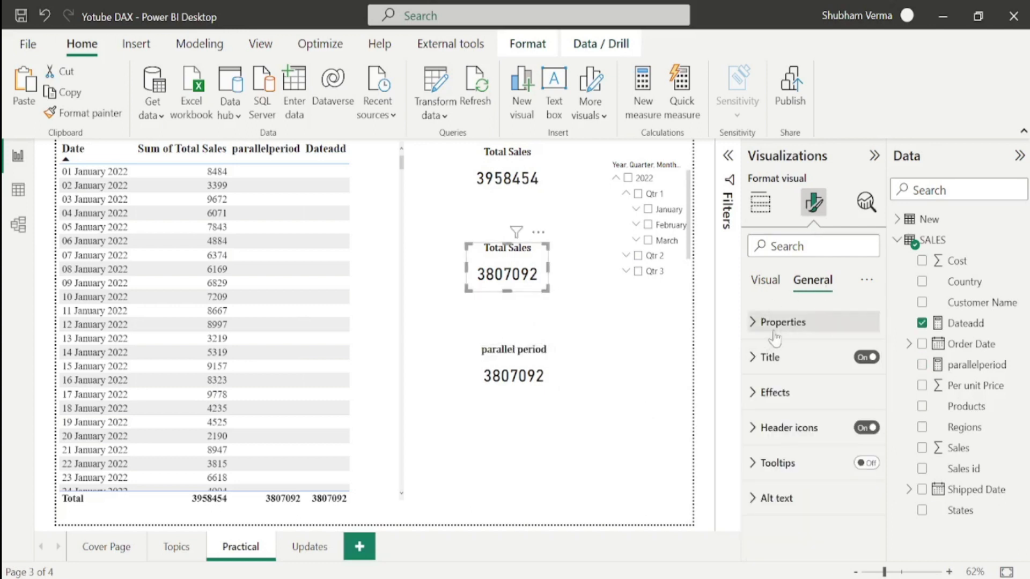
pyautogui.click(751, 357)
pyautogui.moveTo(804, 409); pyautogui.dragTo(611, 447)
pyautogui.write('dateadd')
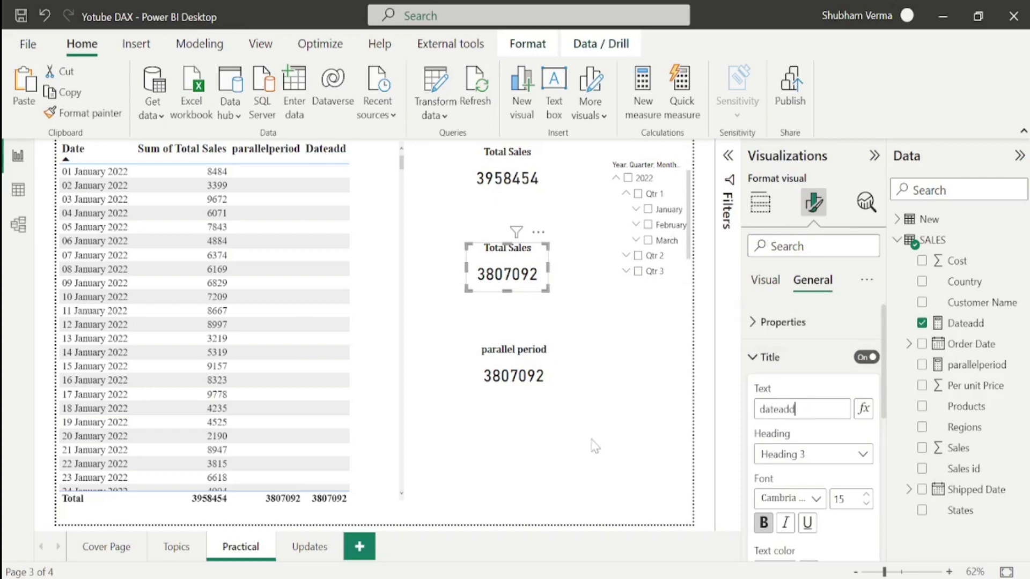
pyautogui.click(559, 470)
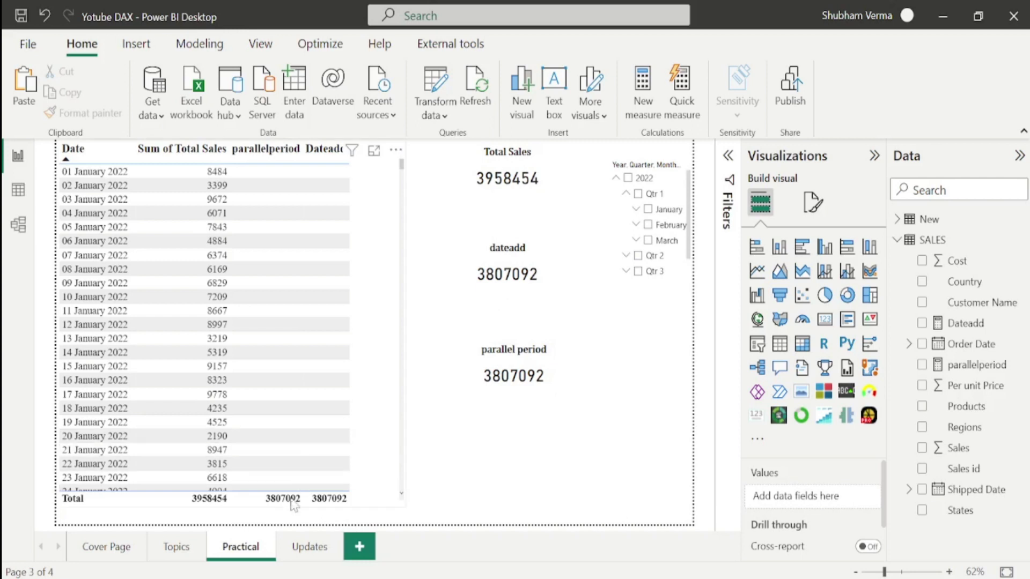
# Compare the February parallelperiod rows with January 2022's total sales by filtering the date slicer to January, and clear the filter
pyautogui.moveTo(546, 284); pyautogui.dragTo(562, 287)
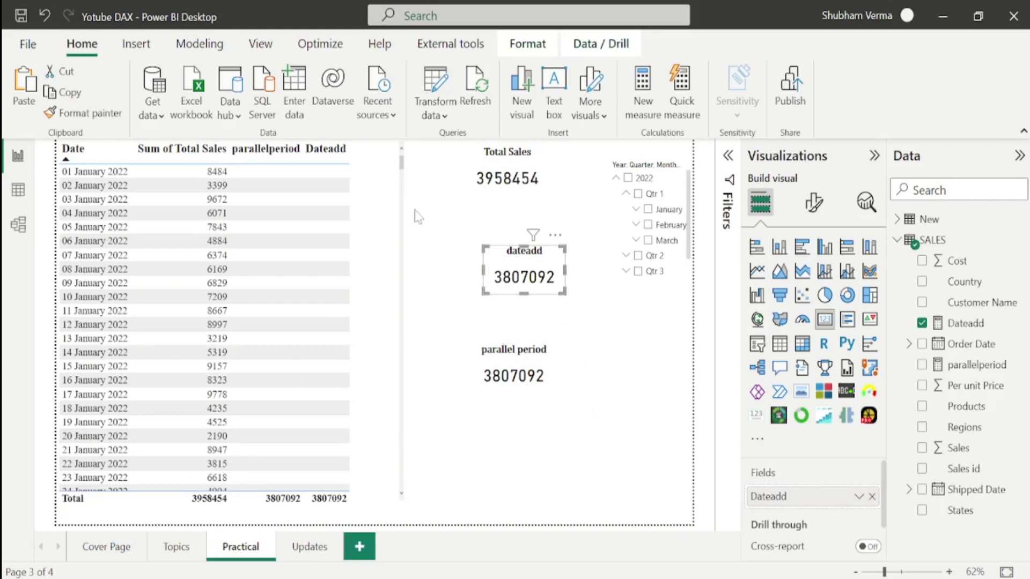
pyautogui.click(377, 376)
pyautogui.scroll(-10, 377, 375)
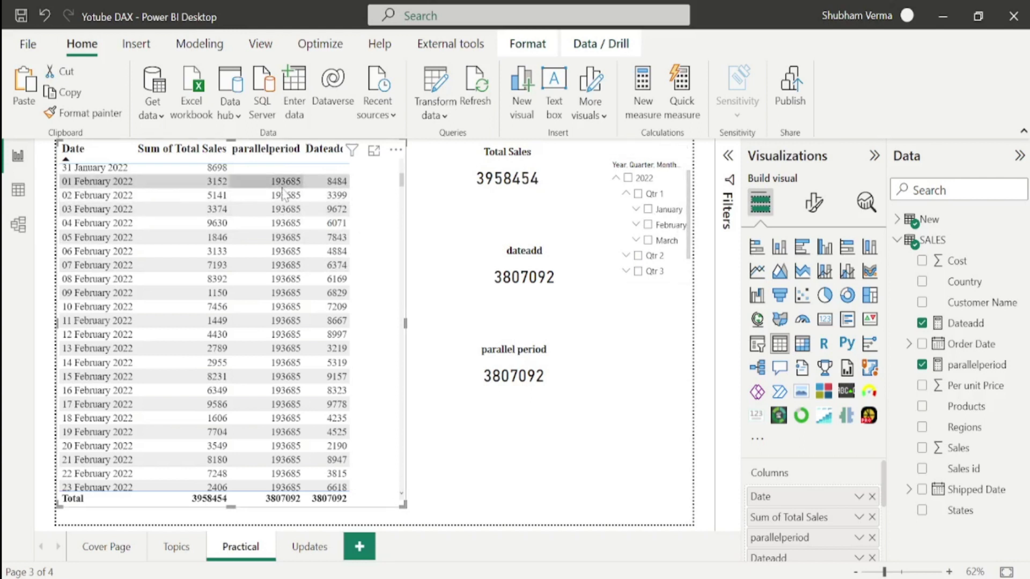
pyautogui.click(647, 210)
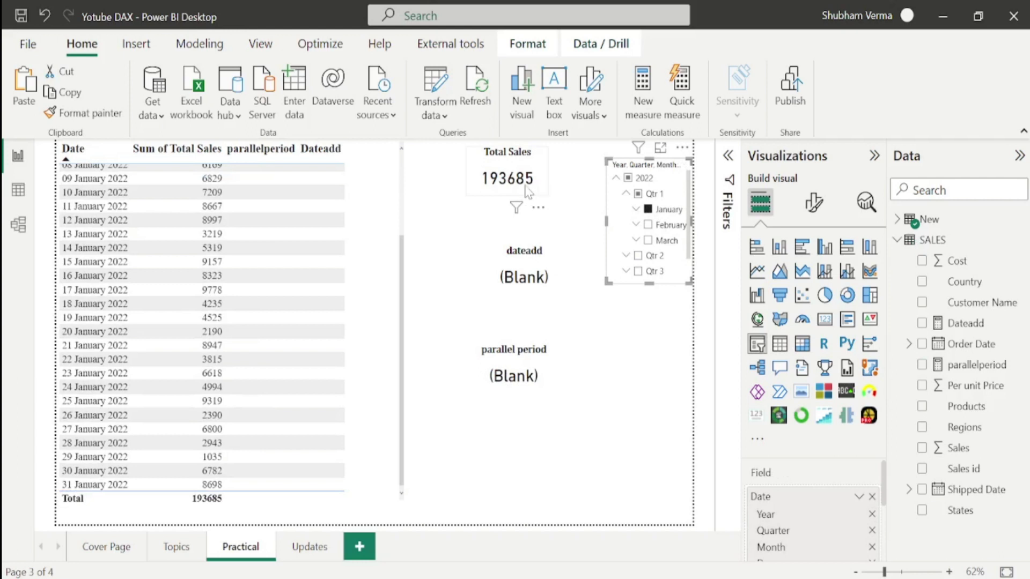
pyautogui.click(648, 210)
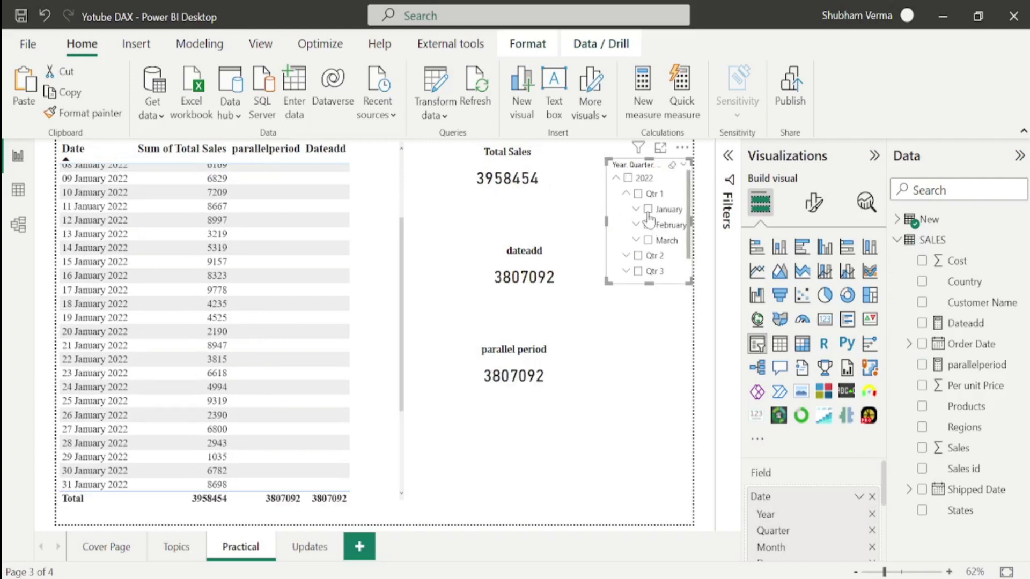
# Compare the February rows of the Dateadd column with January's daily total sales in the table
pyautogui.moveTo(402, 172)
pyautogui.mouseDown()
pyautogui.moveTo(406, 199)
pyautogui.moveTo(403, 178)
pyautogui.mouseUp()
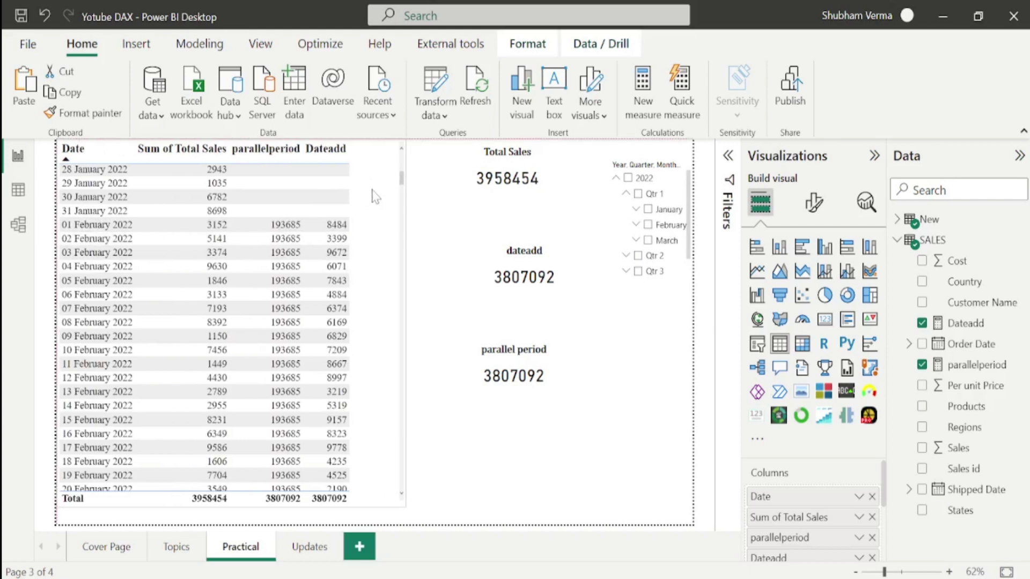
pyautogui.scroll(1, 401, 185)
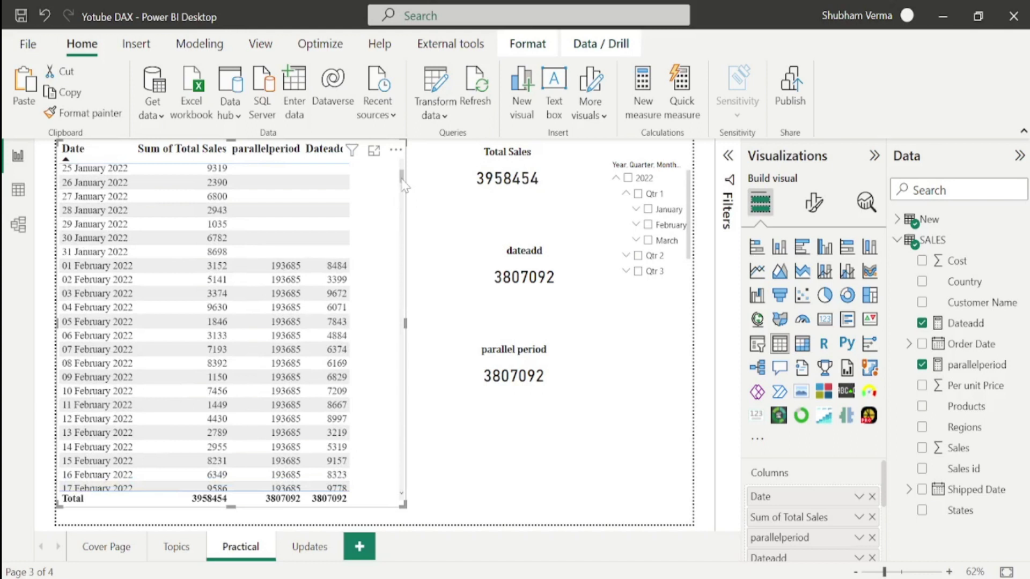
pyautogui.moveTo(403, 185); pyautogui.dragTo(407, 142)
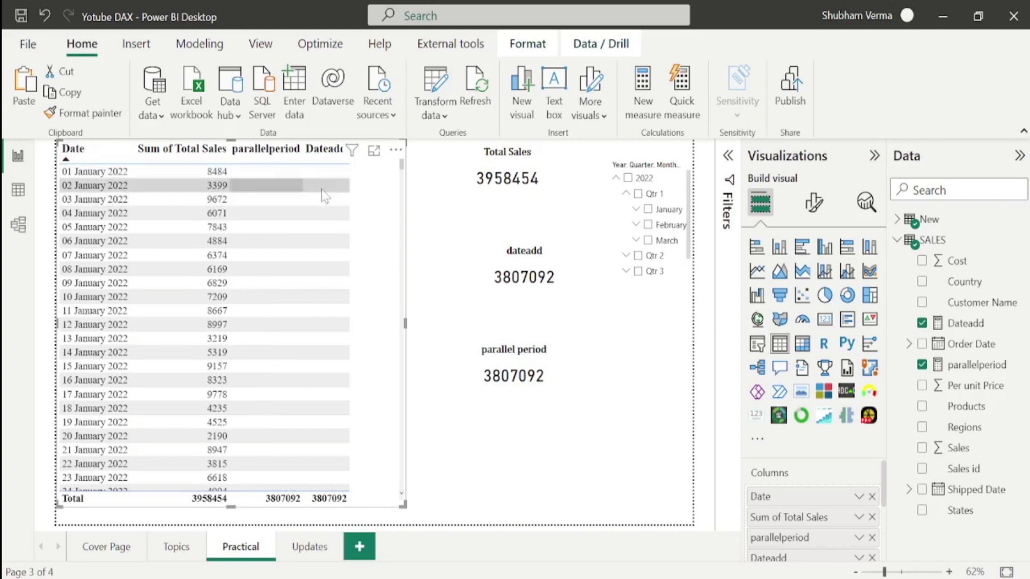
pyautogui.scroll(-4, 403, 171)
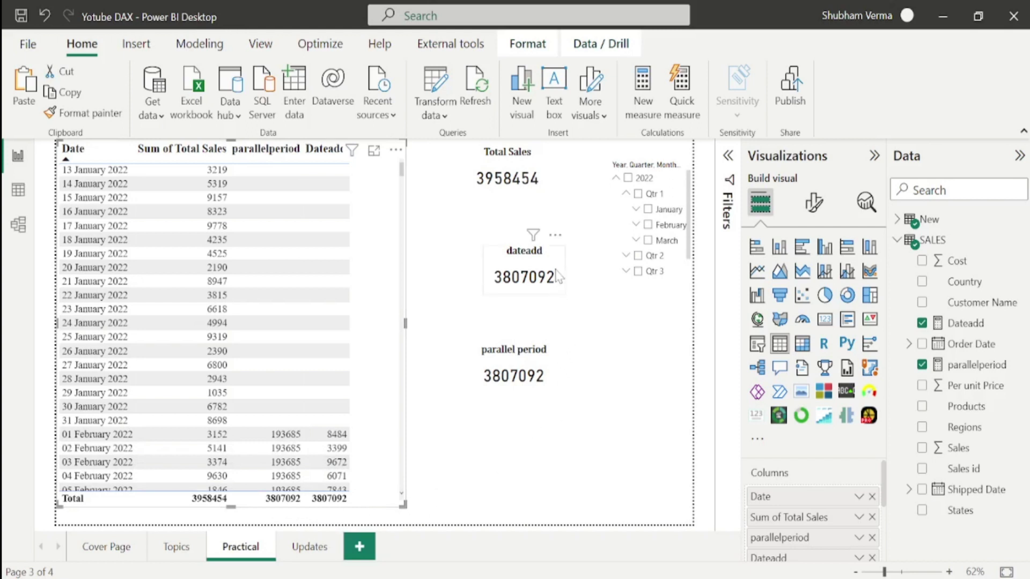
# Align the dateadd card with the parallel period card below it and deselect it
pyautogui.moveTo(557, 277); pyautogui.dragTo(547, 276)
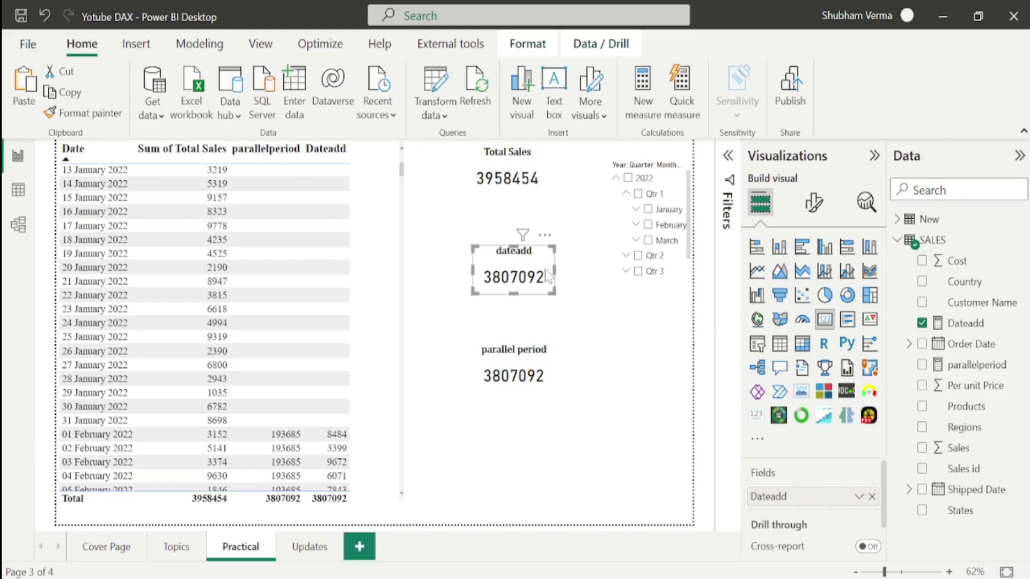
pyautogui.click(550, 292)
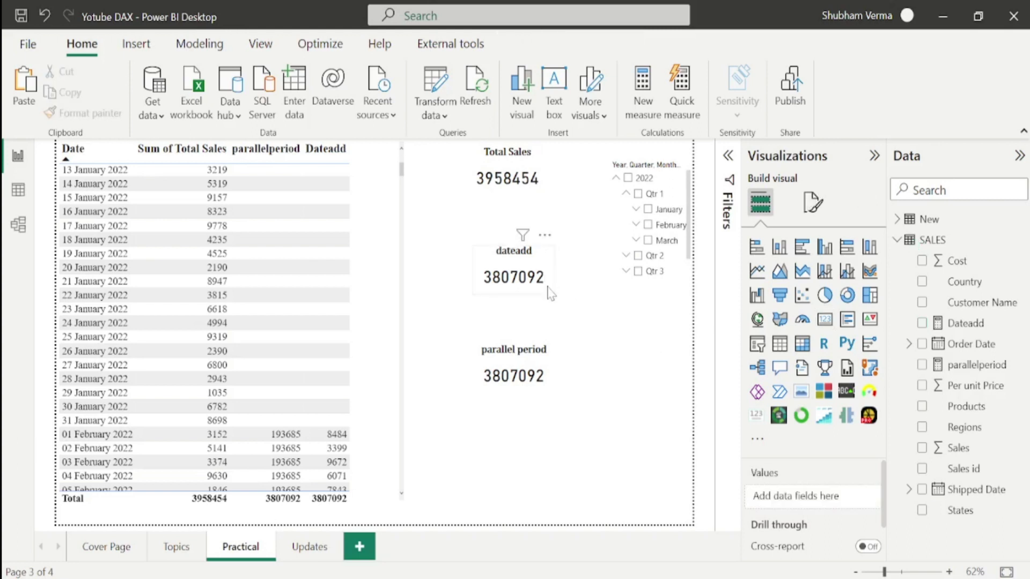
# Clear the interval argument in the parallelperiod formula to review the available interval options, and choose MONTH again
pyautogui.click(965, 364)
pyautogui.press('BackSpace')
pyautogui.press('BackSpace')
pyautogui.press('BackSpace')
pyautogui.press('BackSpace')
pyautogui.press('BackSpace')
pyautogui.press('BackSpace')
pyautogui.press('BackSpace')
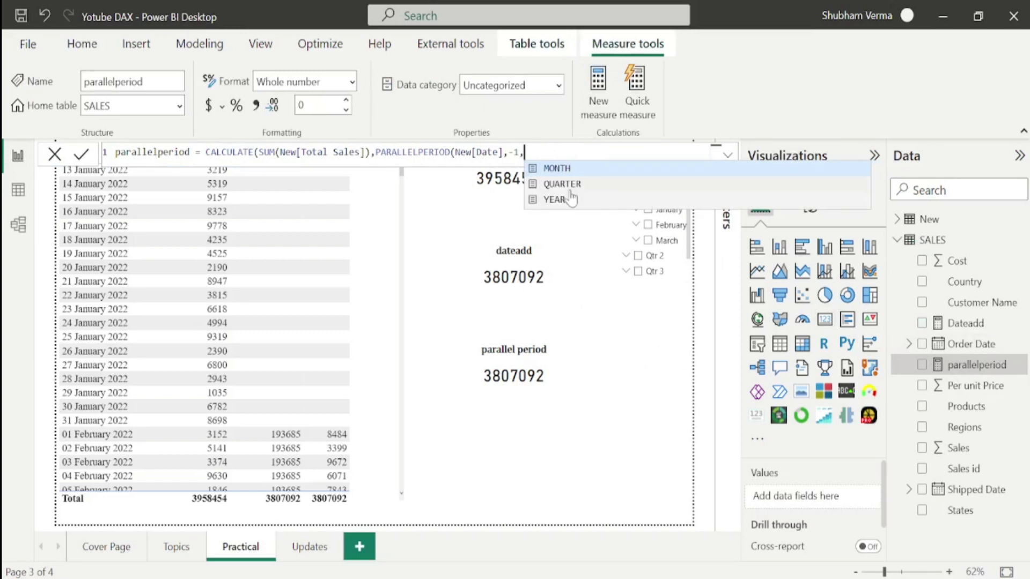
pyautogui.click(573, 170)
# Clear the interval argument in the Dateadd formula to review the available interval options, and choose MONTH again
pyautogui.click(968, 323)
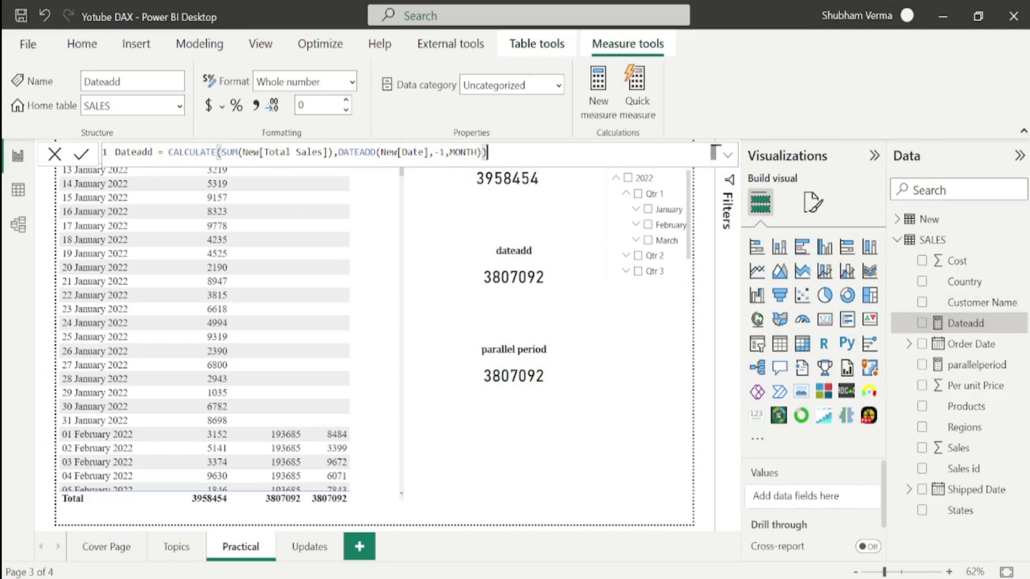
pyautogui.press('BackSpace')
pyautogui.press('BackSpace')
pyautogui.press('BackSpace')
pyautogui.press('BackSpace')
pyautogui.press('BackSpace')
pyautogui.press('BackSpace')
pyautogui.press('BackSpace')
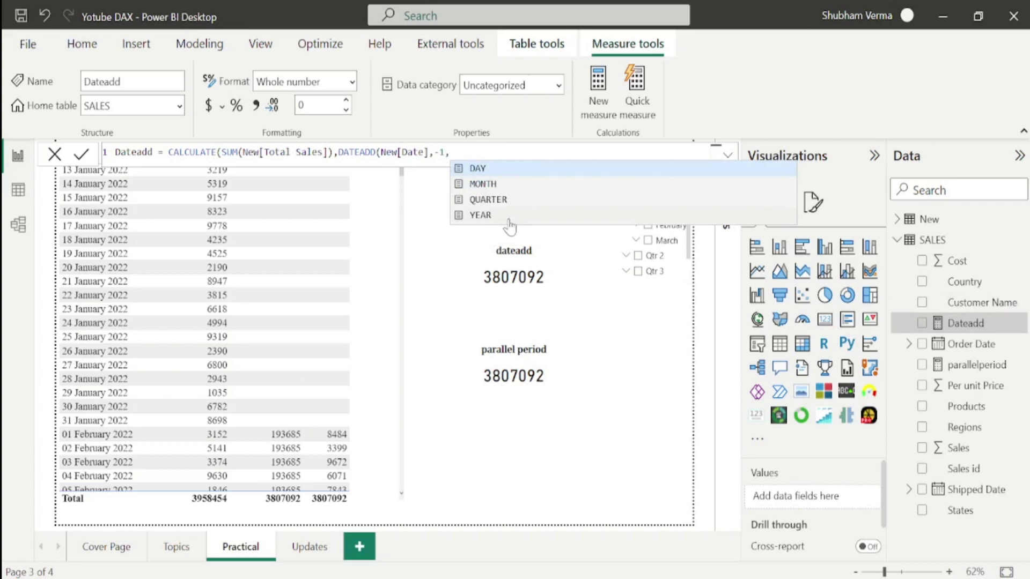
pyautogui.click(500, 188)
pyautogui.write(')')
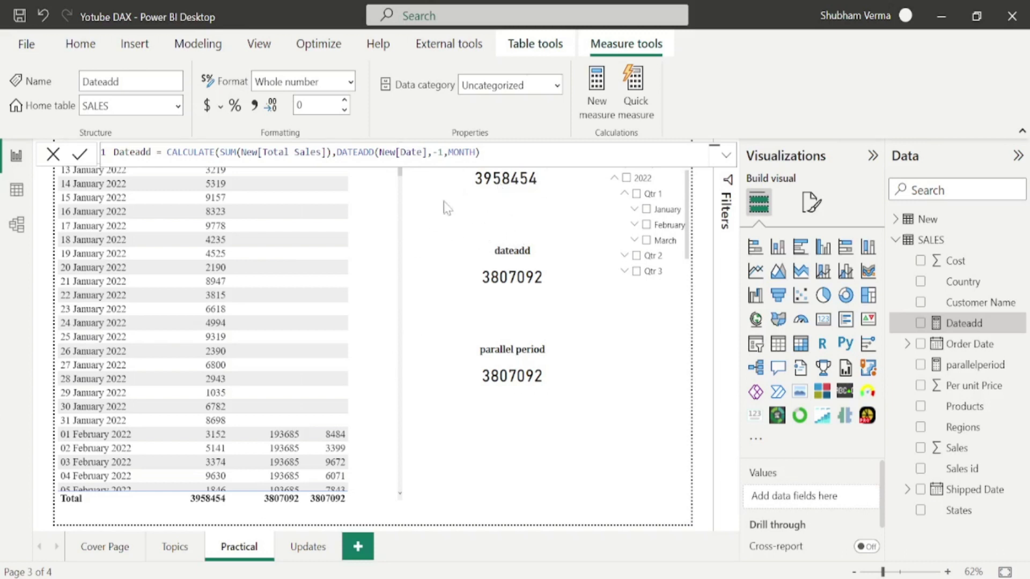
pyautogui.click(653, 454)
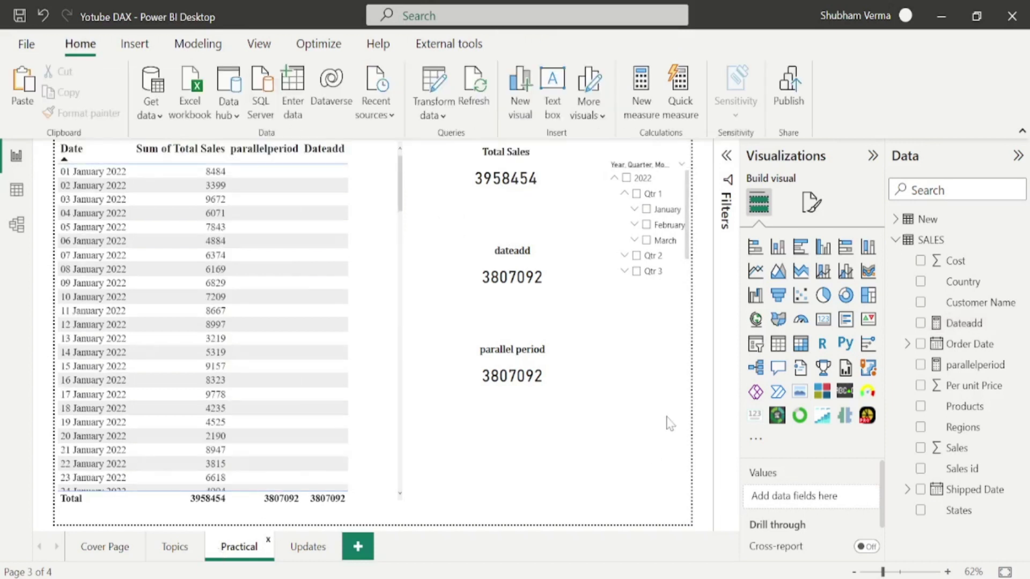
# Check the Topics page, read the PREVIOUSDAY syntax and parameters in the browser's Microsoft Learn documentation, and return to the Practical page in Power BI
pyautogui.click(174, 547)
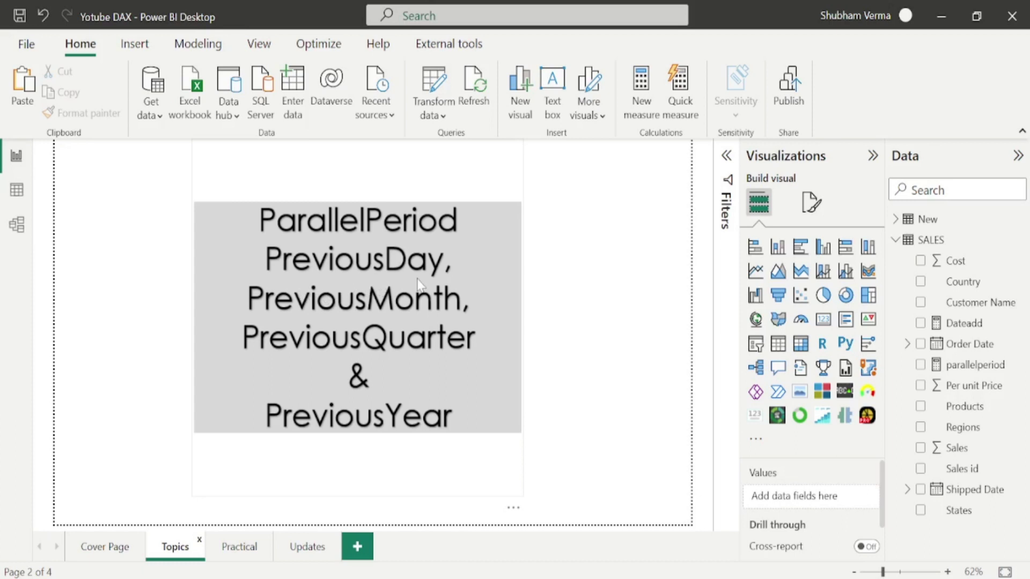
pyautogui.click(733, 568)
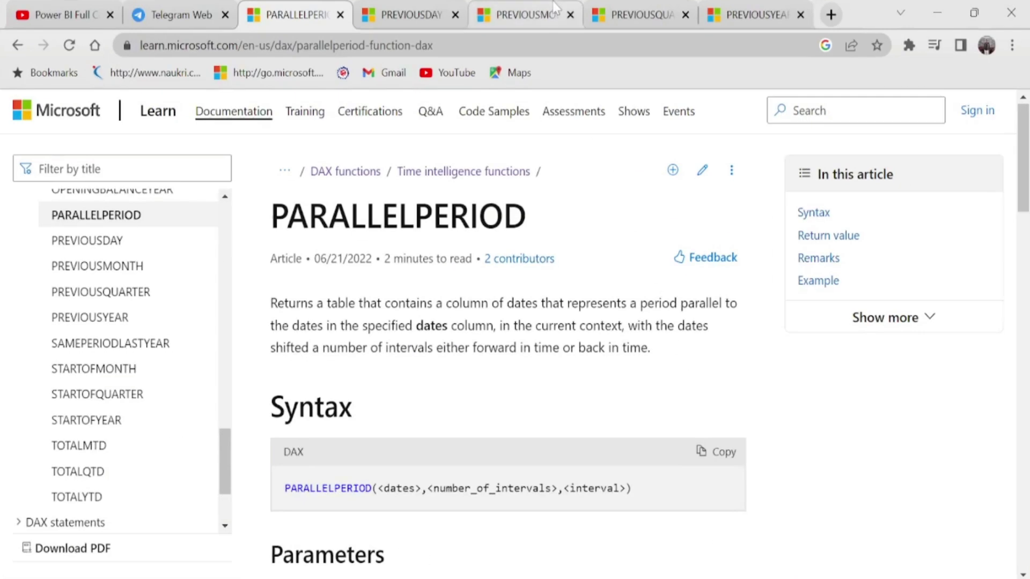
pyautogui.click(407, 14)
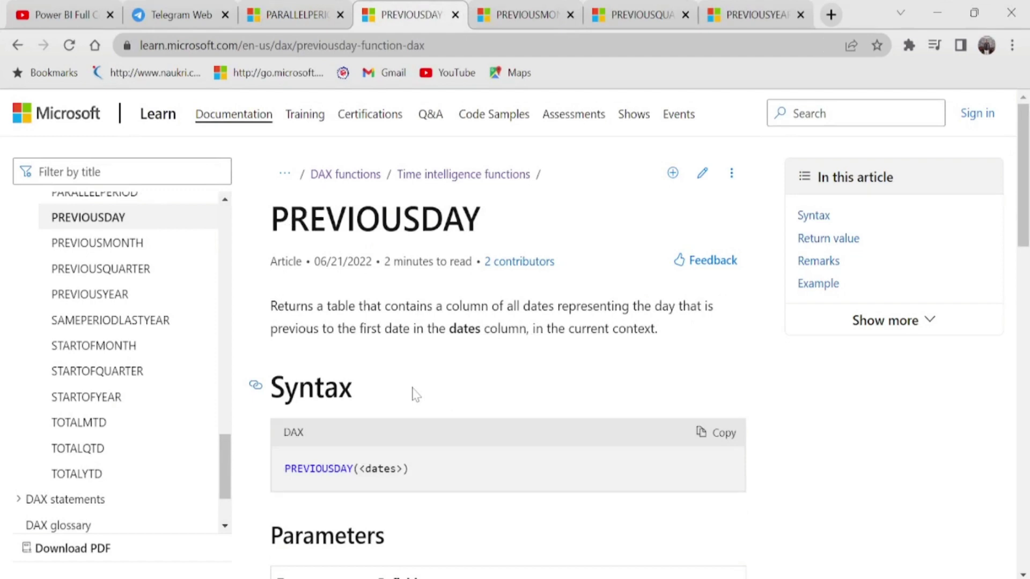
pyautogui.moveTo(1027, 172); pyautogui.dragTo(1027, 213)
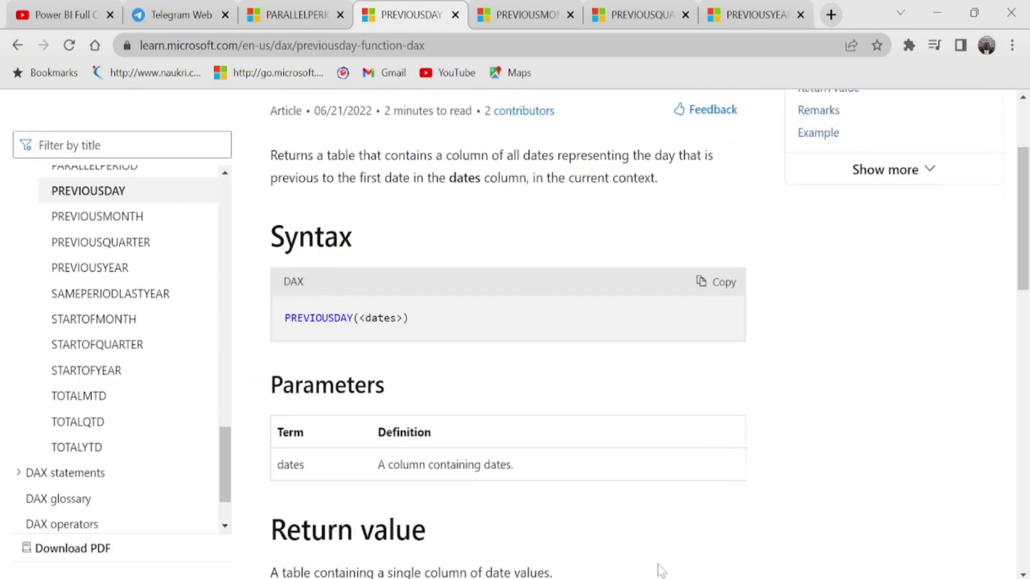
pyautogui.hotkey('alt', 'Tab')
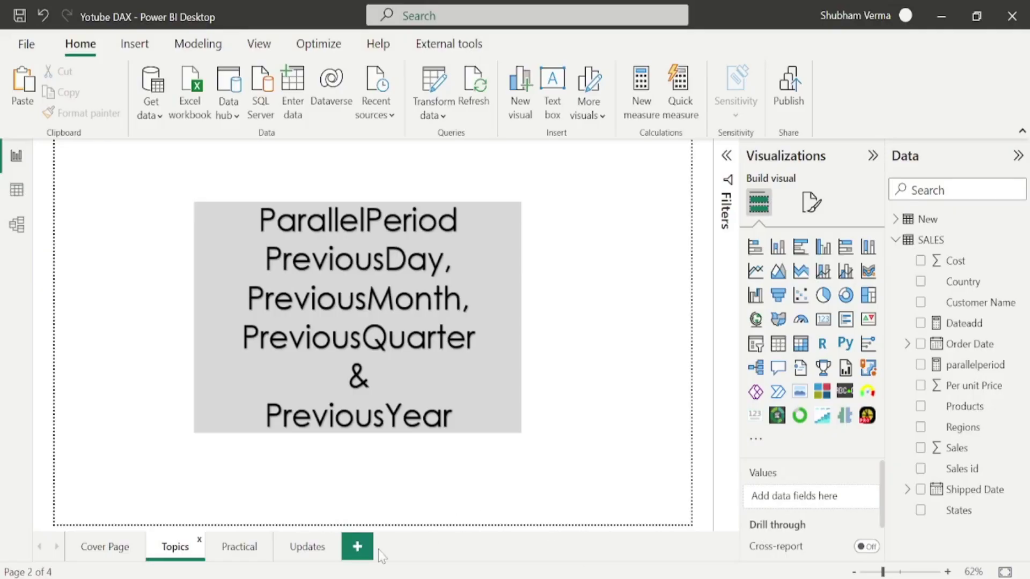
pyautogui.click(244, 548)
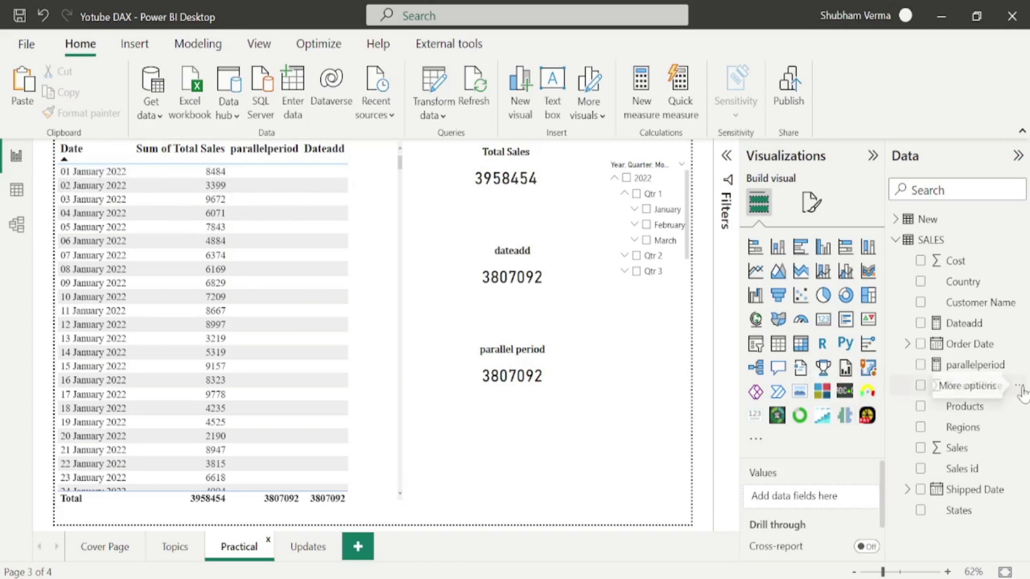
# Create a new measure in the SALES table and name it previousday
pyautogui.click(1018, 385)
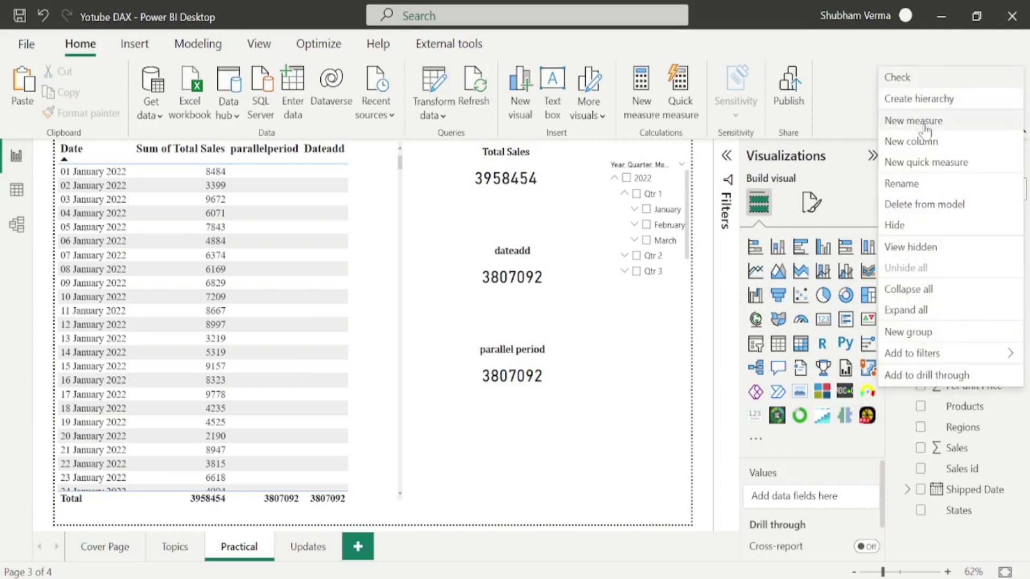
pyautogui.press('Escape')
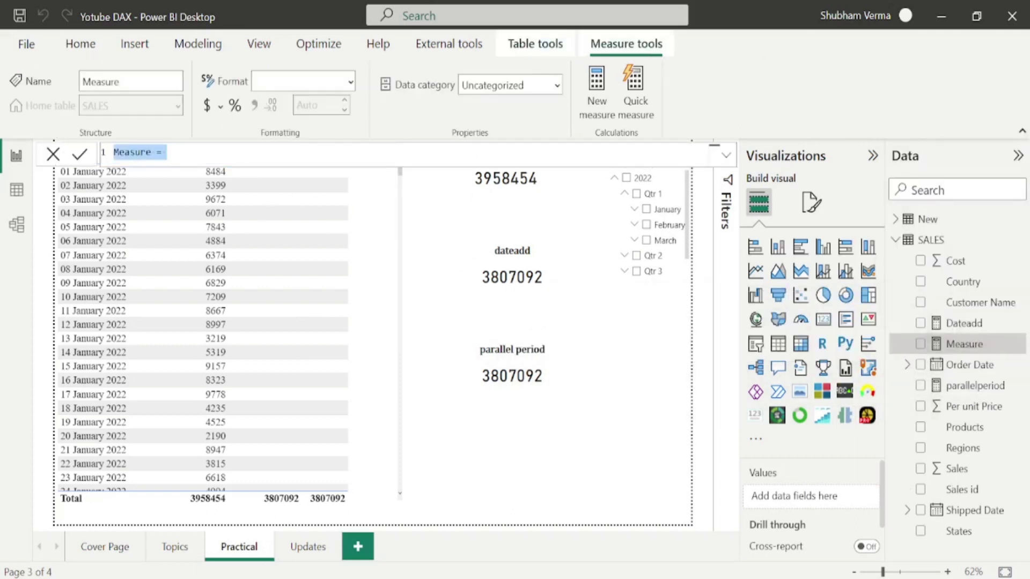
pyautogui.press('BackSpace')
pyautogui.press('BackSpace')
pyautogui.write('previousday=')
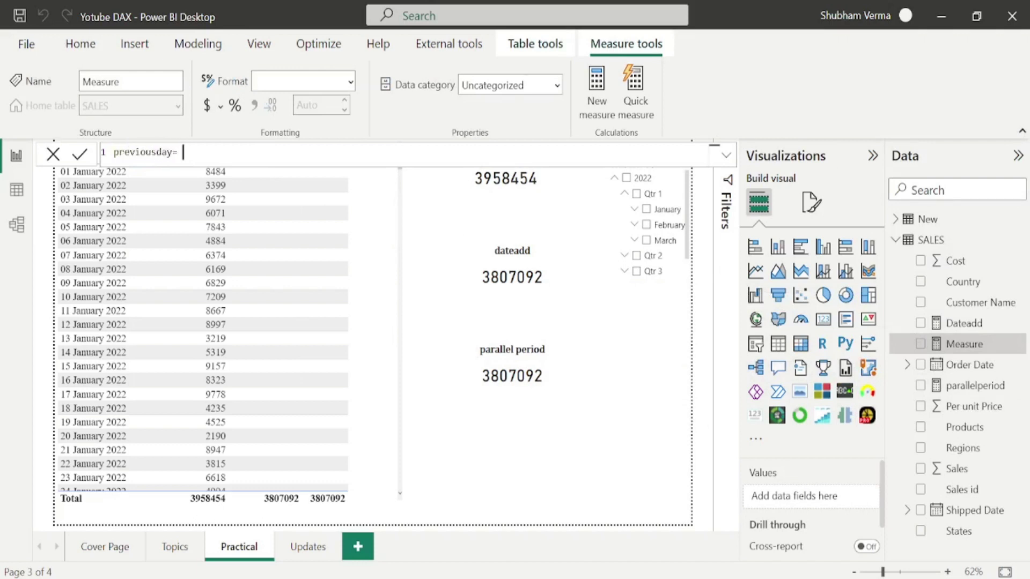
# Begin the previousday formula with CALCULATE and SUM(New[Total Sales]) as its expression
pyautogui.write('cal')
pyautogui.press('Tab')
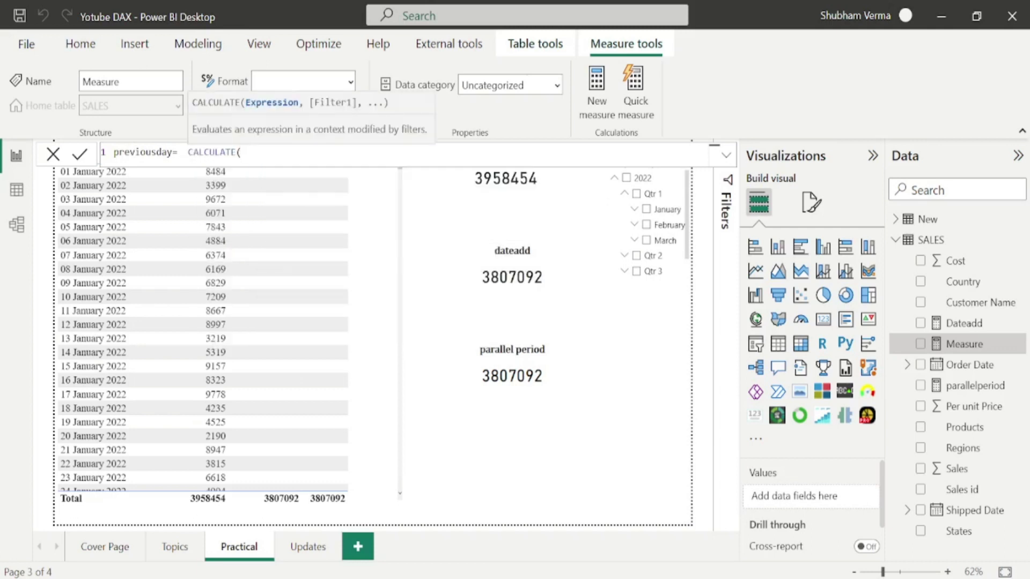
pyautogui.write('sum')
pyautogui.press('Tab')
pyautogui.write('tot')
pyautogui.press('Tab')
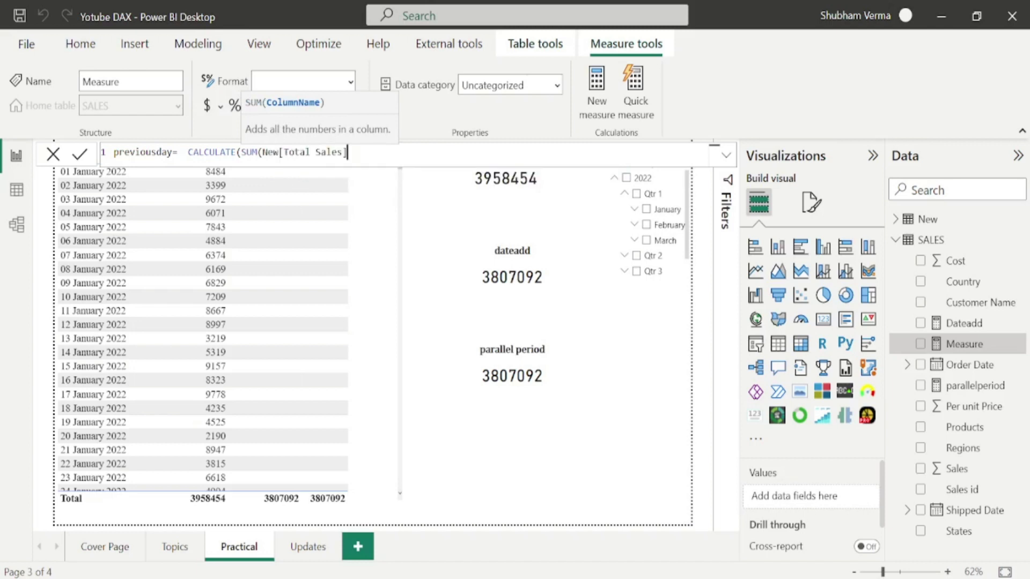
pyautogui.write('),')
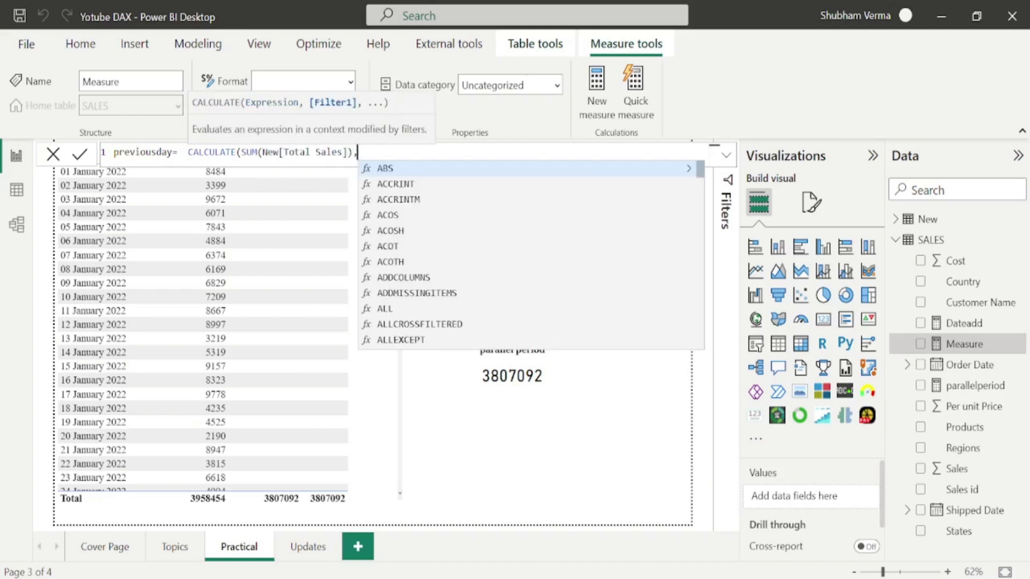
# Complete the previousday formula with PREVIOUSDAY(New[Date]) as the filter and commit the measure
pyautogui.write('previo')
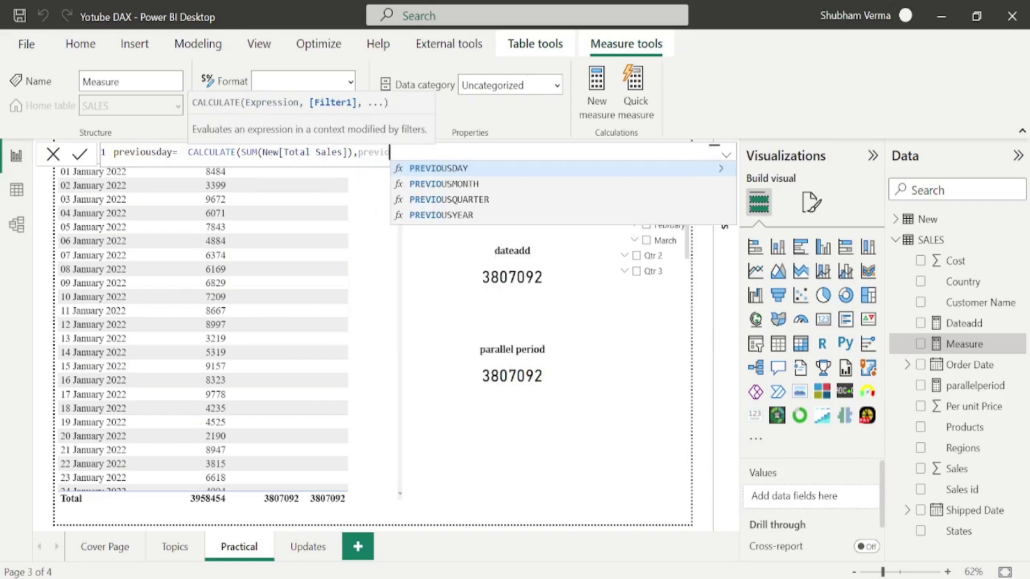
pyautogui.press('Tab')
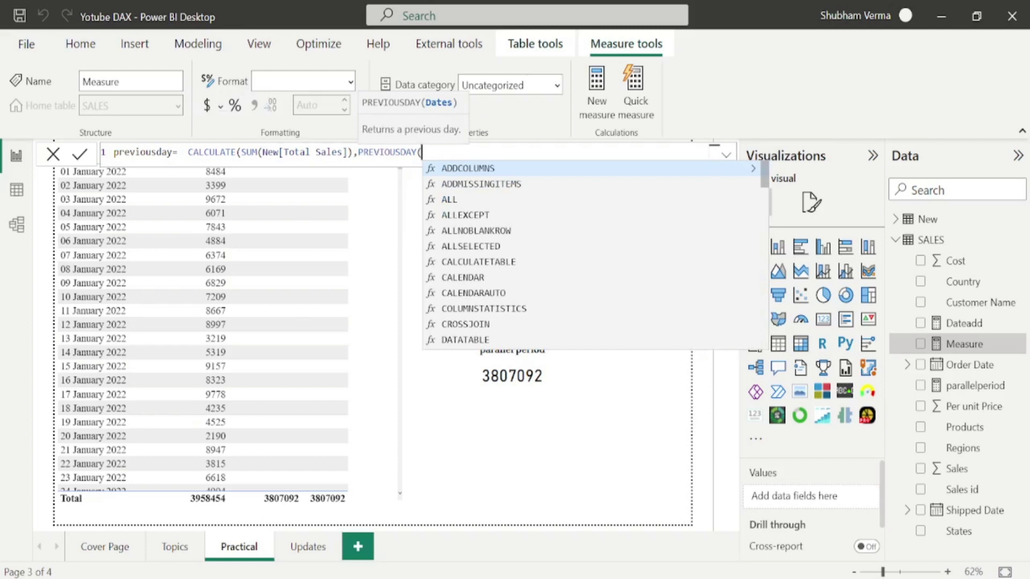
pyautogui.write('date')
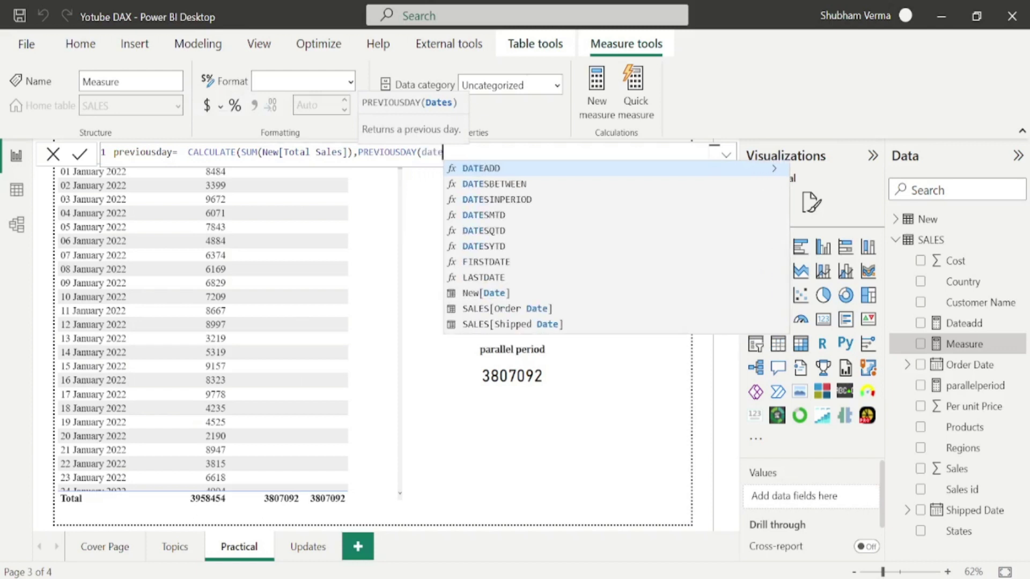
pyautogui.press('Up')
pyautogui.press('Up')
pyautogui.press('Up')
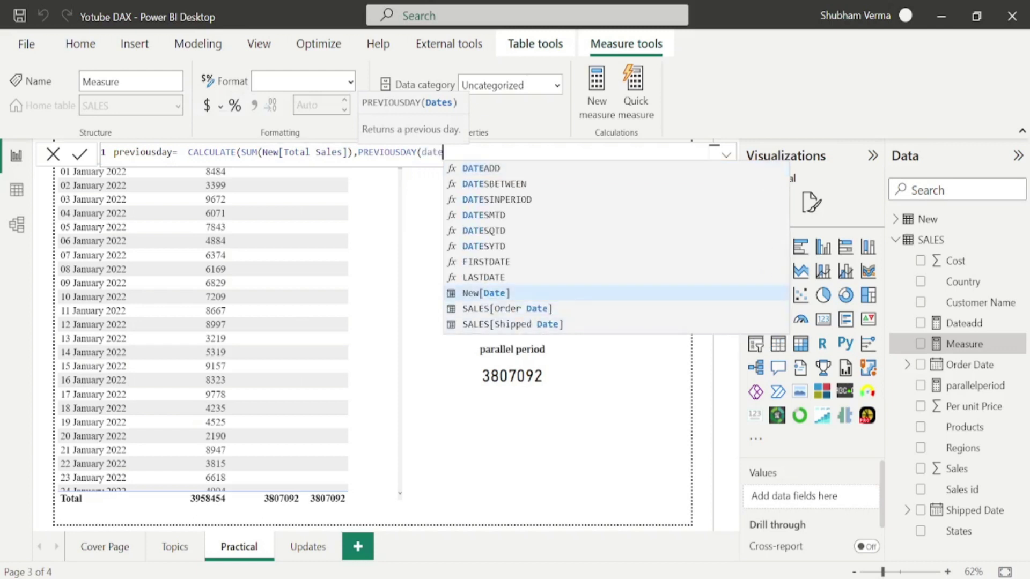
pyautogui.press('Tab')
pyautogui.write(')')
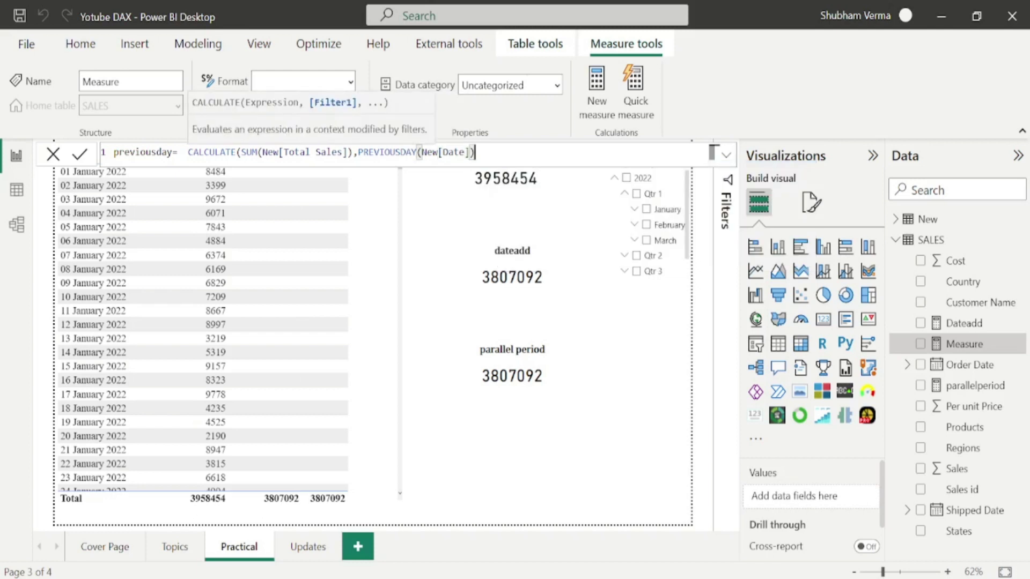
pyautogui.write(')')
pyautogui.press('Return')
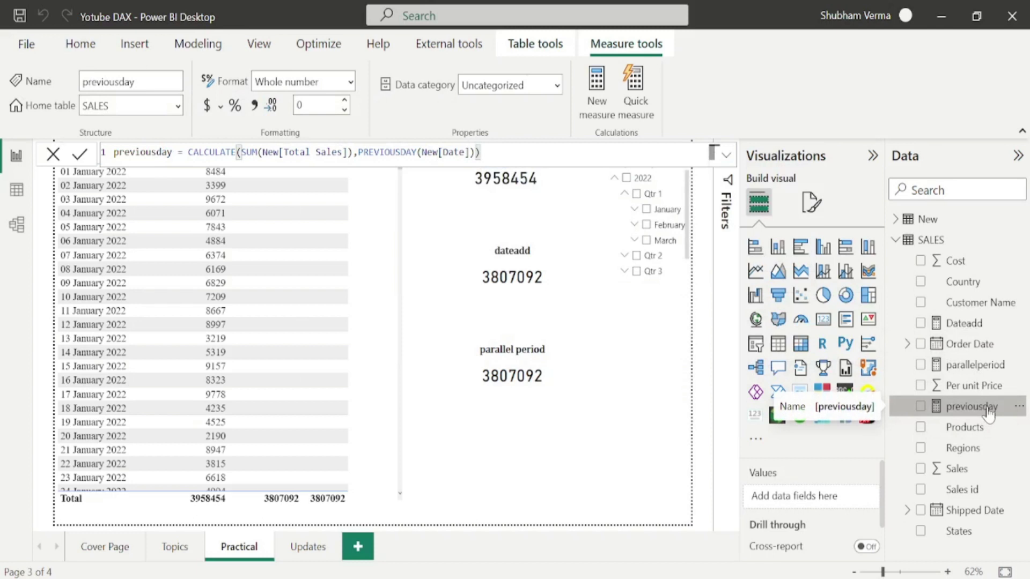
# Add the previousday measure as a column in the sales table, widen the visual to fit it, and deselect it
pyautogui.moveTo(990, 413); pyautogui.dragTo(381, 233)
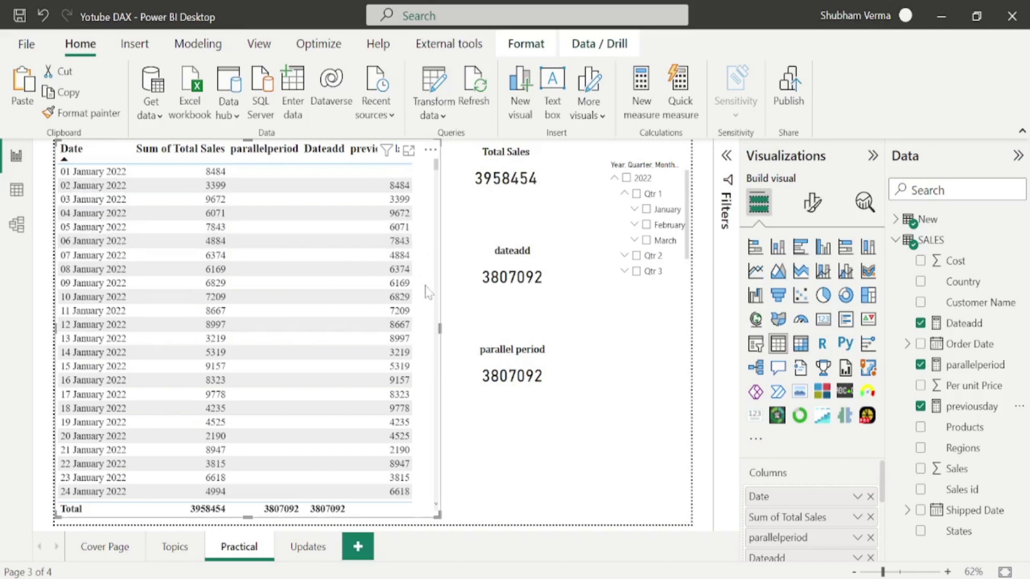
pyautogui.click(450, 380)
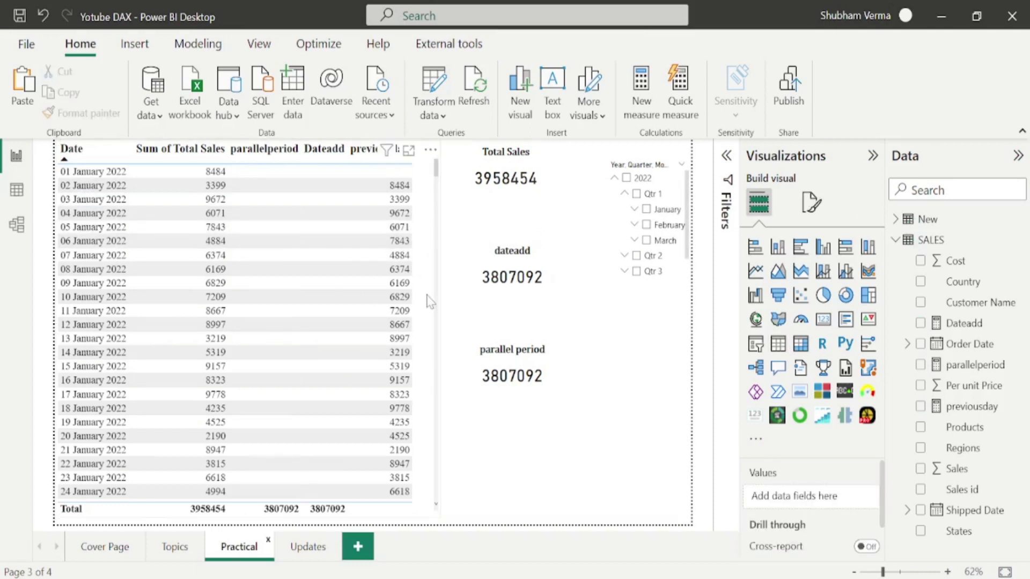
# Check the Topics page, read the PREVIOUSMONTH documentation in the browser, and return to the Practical page in Power BI
pyautogui.click(175, 546)
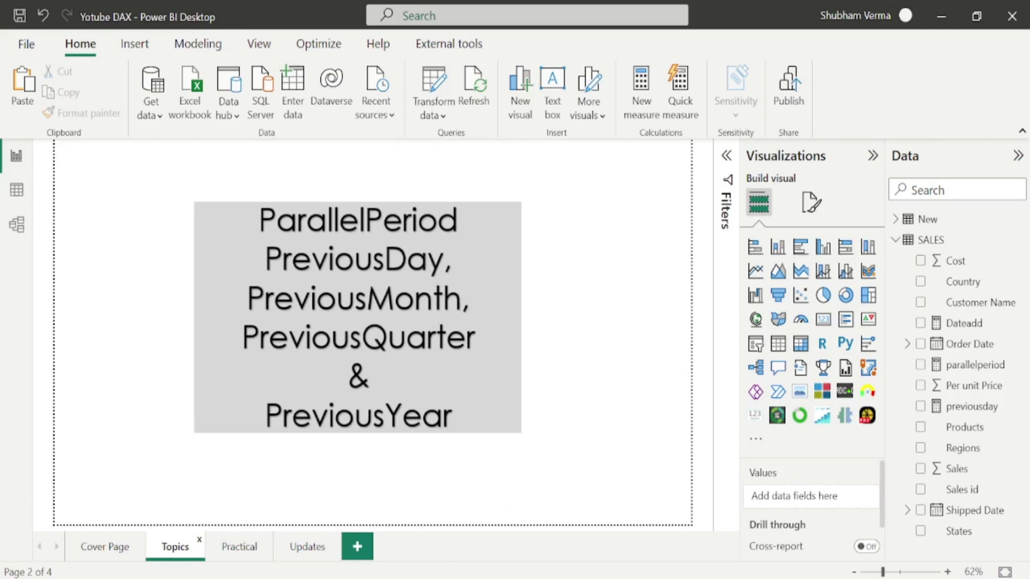
pyautogui.hotkey('alt', 'Tab')
pyautogui.click(551, 7)
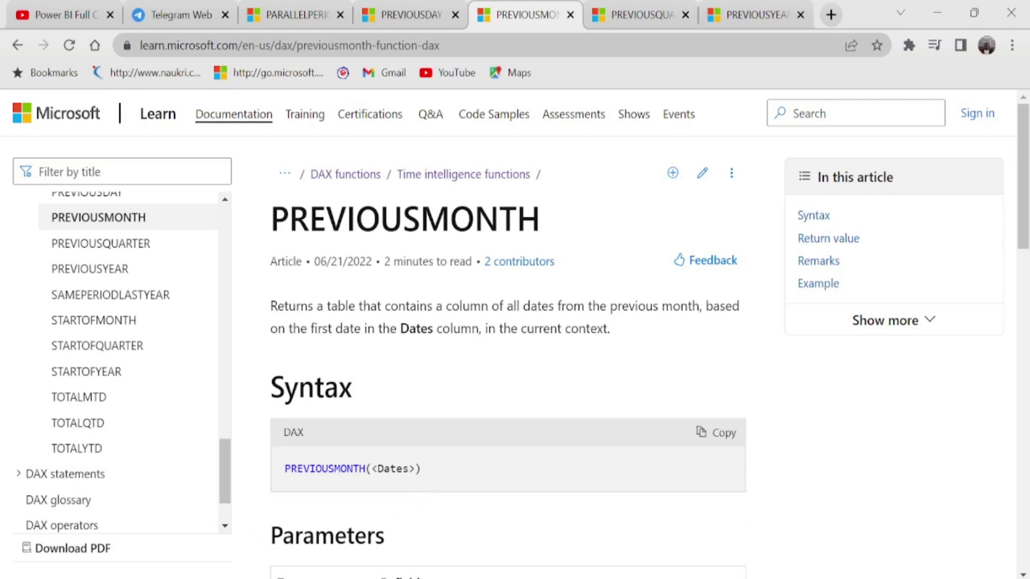
pyautogui.hotkey('alt', 'Tab')
pyautogui.click(236, 548)
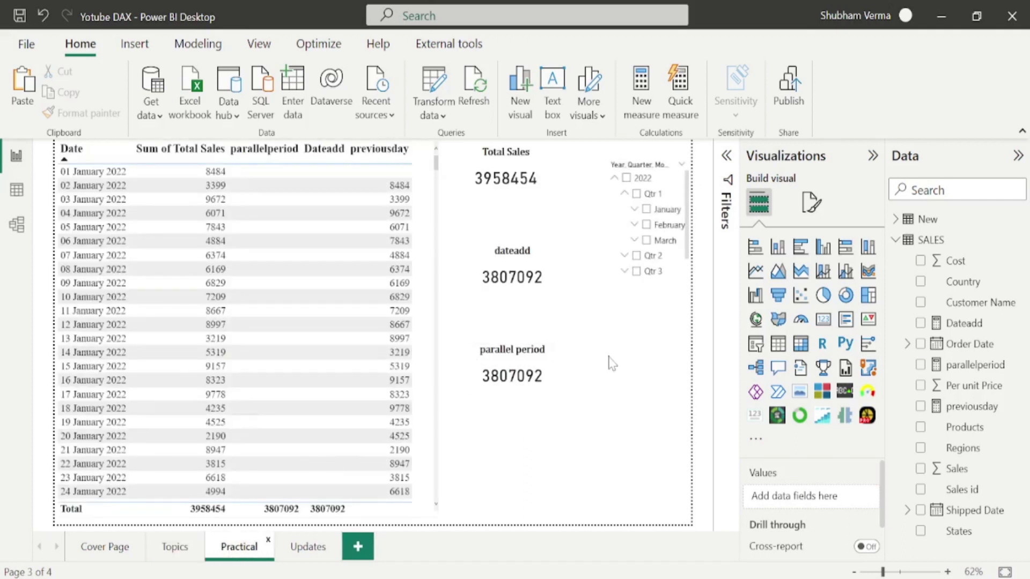
# Copy the whole previousday formula into a new measure in the SALES table
pyautogui.click(972, 406)
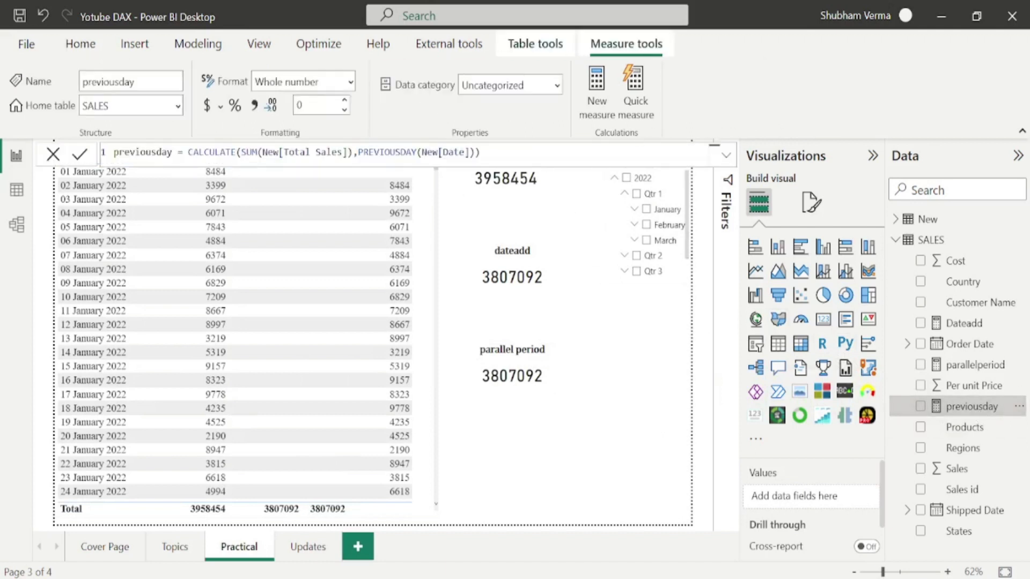
pyautogui.hotkey('ctrl', 'a')
pyautogui.hotkey('ctrl', 'c')
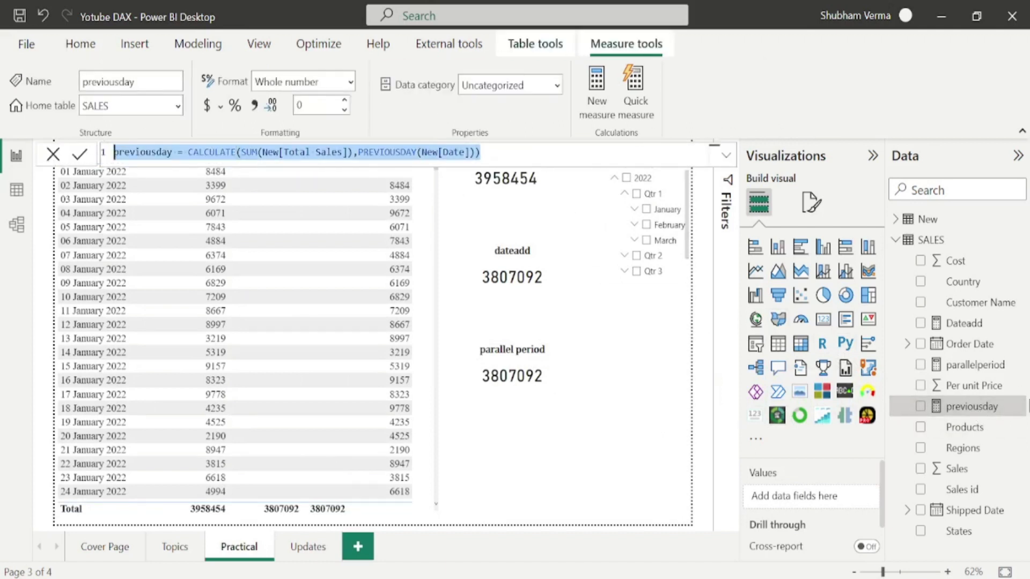
pyautogui.click(1016, 407)
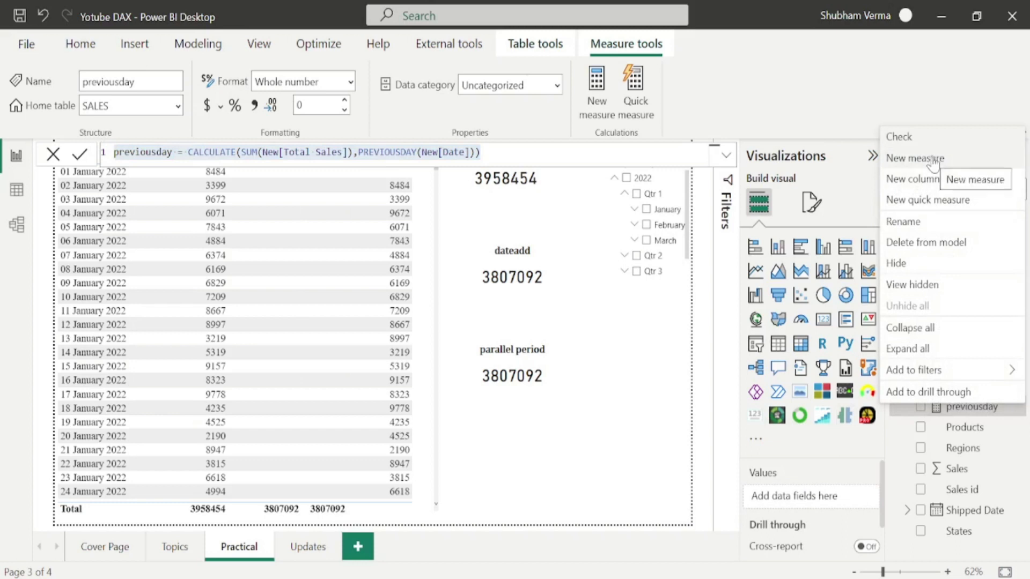
pyautogui.click(933, 160)
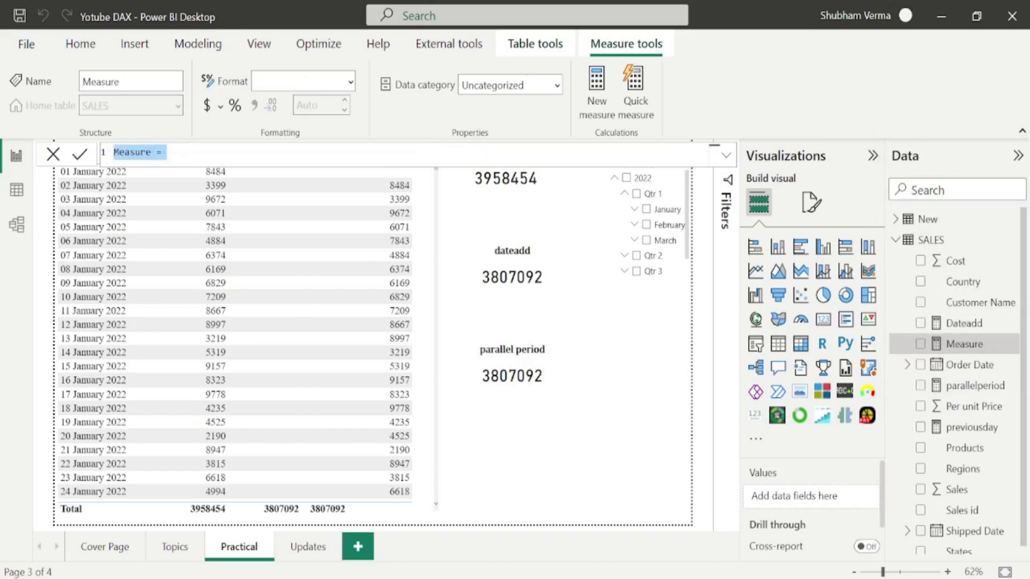
pyautogui.hotkey('ctrl', 'v')
# Rename the copied measure to previoumont in its formula
pyautogui.click(172, 152)
pyautogui.press('BackSpace')
pyautogui.press('BackSpace')
pyautogui.press('BackSpace')
pyautogui.press('BackSpace')
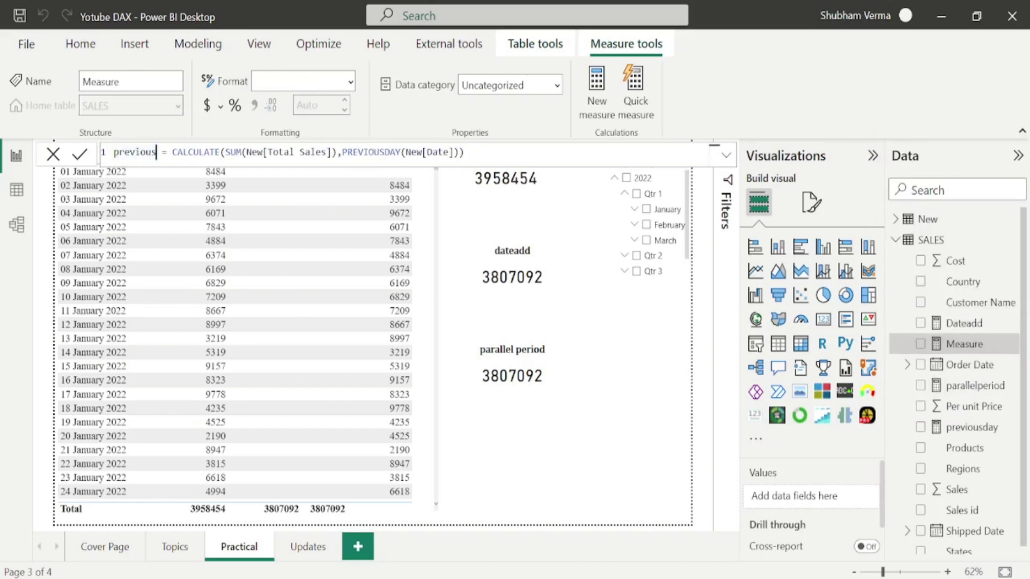
pyautogui.write('mont')
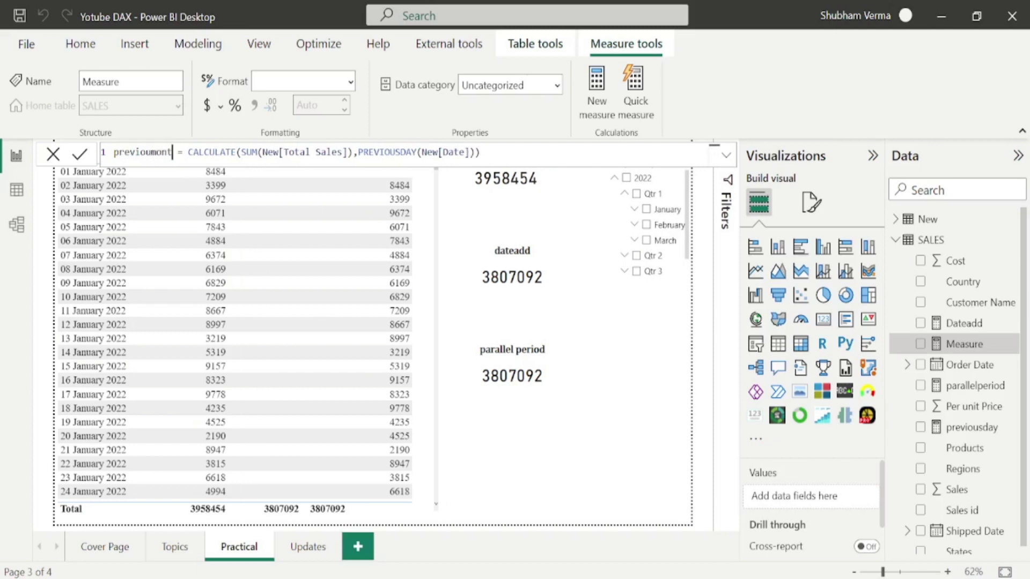
# Replace the PREVIOUSDAY function with PREVIOUSMONTH in the previoumont formula
pyautogui.click(414, 152)
pyautogui.press('BackSpace')
pyautogui.press('BackSpace')
pyautogui.press('BackSpace')
pyautogui.press('BackSpace')
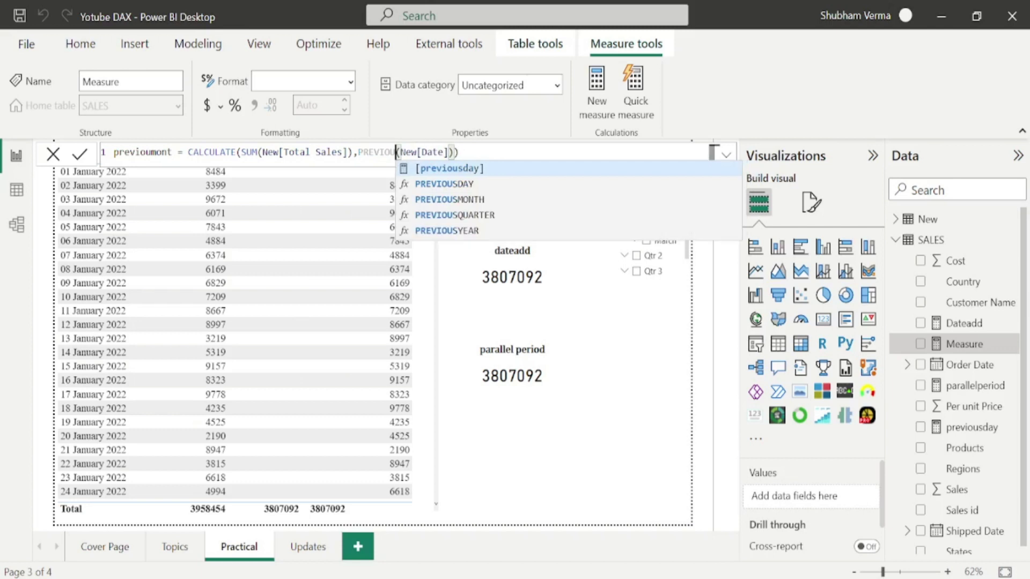
pyautogui.press('Down')
pyautogui.press('Down')
pyautogui.press('Tab')
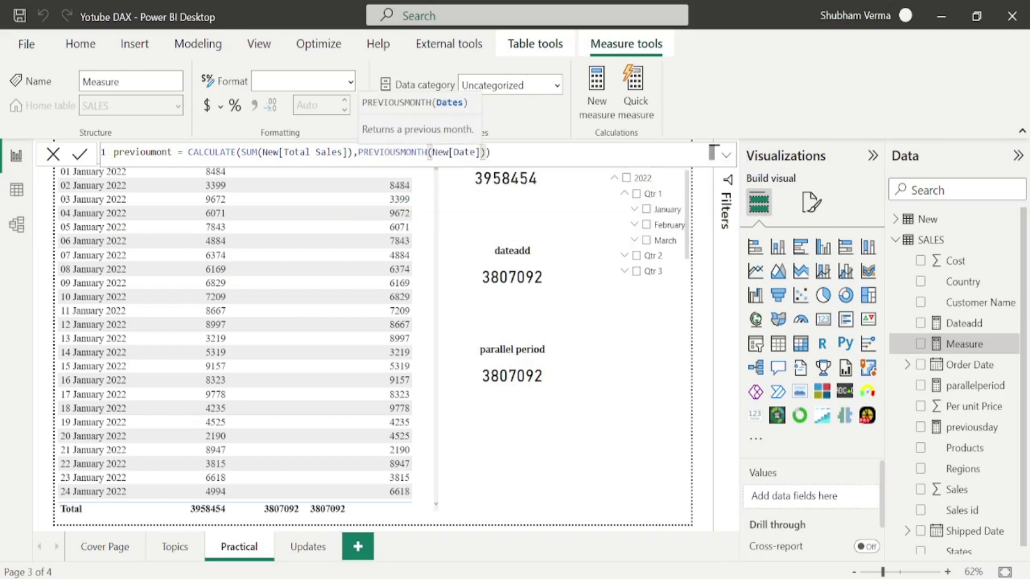
# Commit the previoumont measure and widen the sales table visual on the Practical page
pyautogui.press('Return')
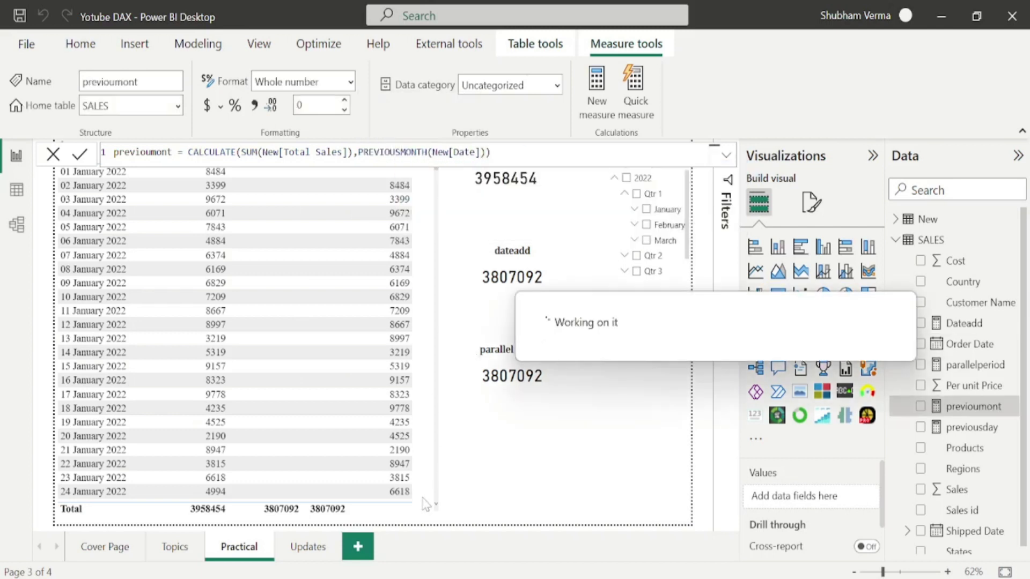
pyautogui.click(435, 515)
pyautogui.moveTo(435, 515); pyautogui.dragTo(533, 518)
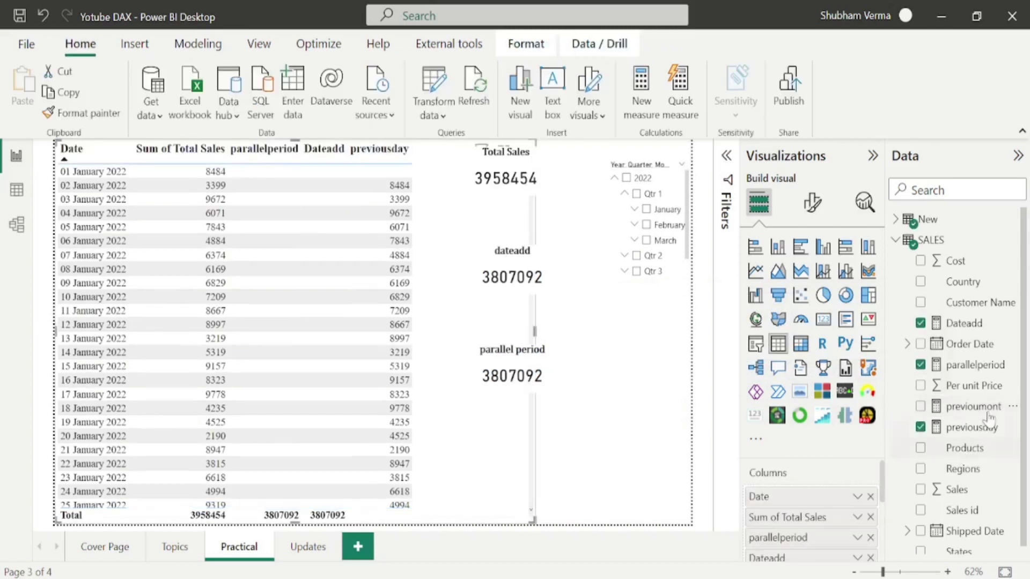
# Add the previoumont measure to the sales table and remove its parallelperiod and Dateadd columns
pyautogui.moveTo(991, 412); pyautogui.dragTo(487, 314)
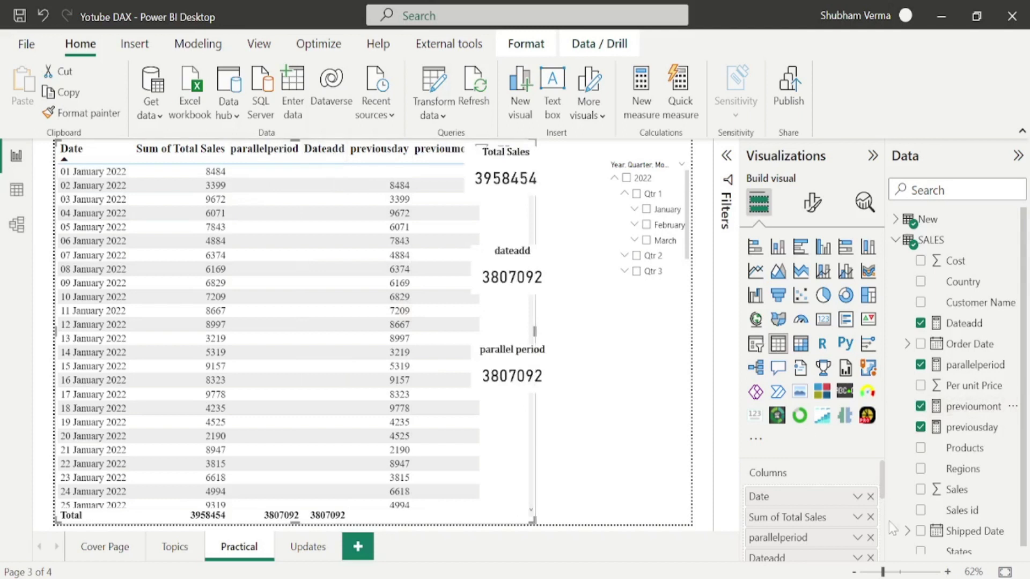
pyautogui.click(869, 538)
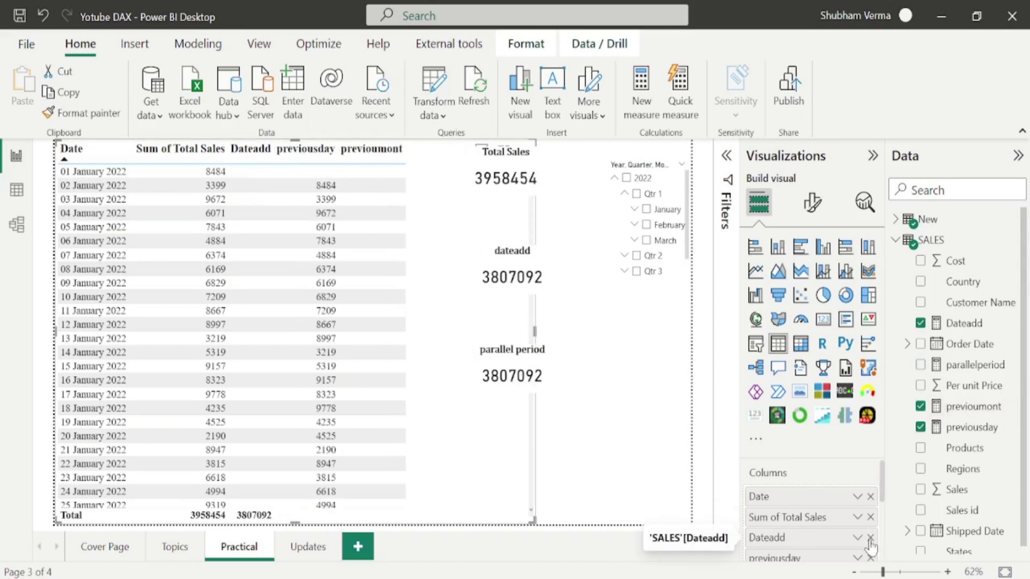
pyautogui.click(870, 538)
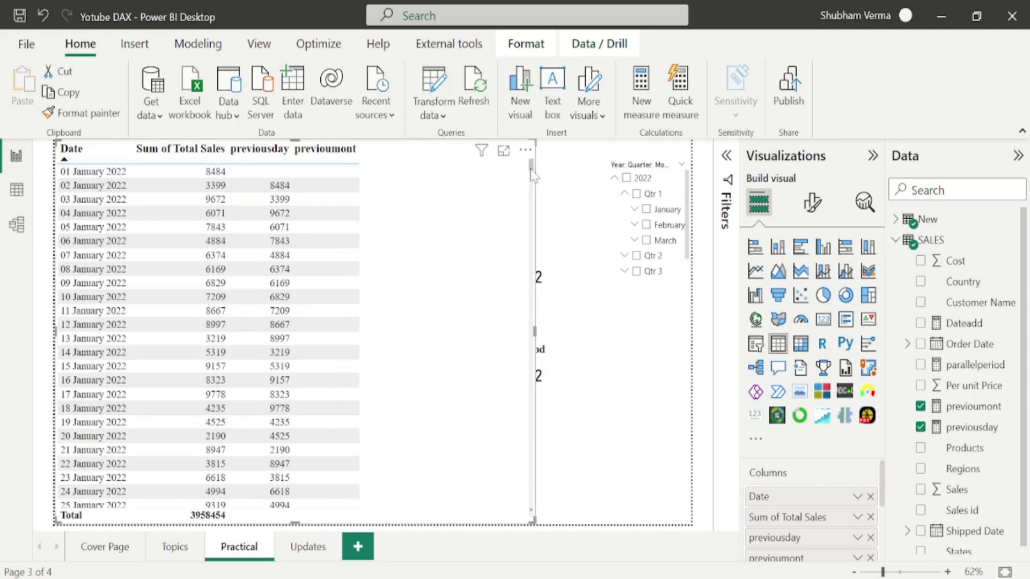
# Compare the table's previoumont values with January's total sales by filtering the date slicer to January and clearing it again
pyautogui.scroll(-5, 531, 171)
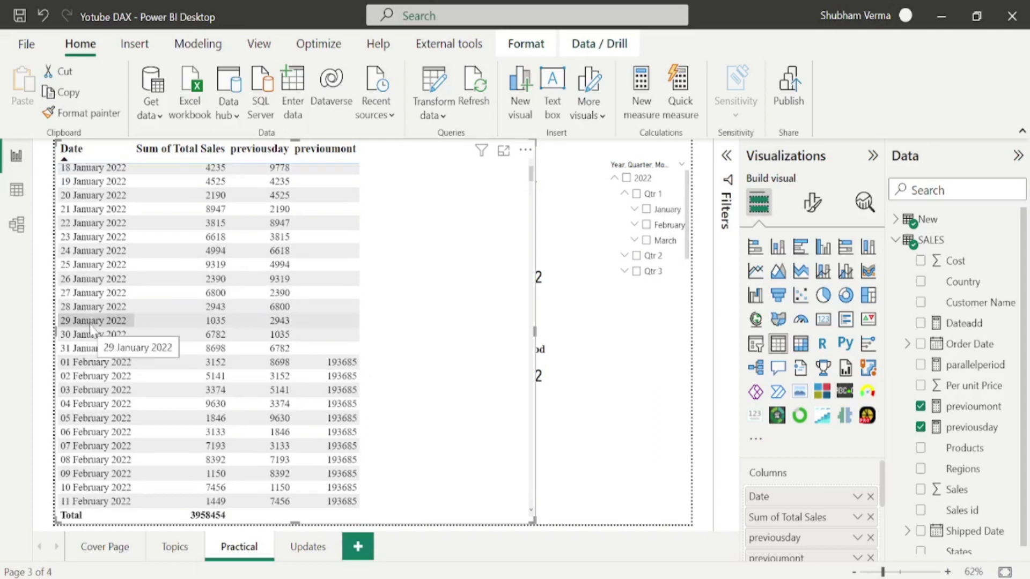
pyautogui.click(647, 210)
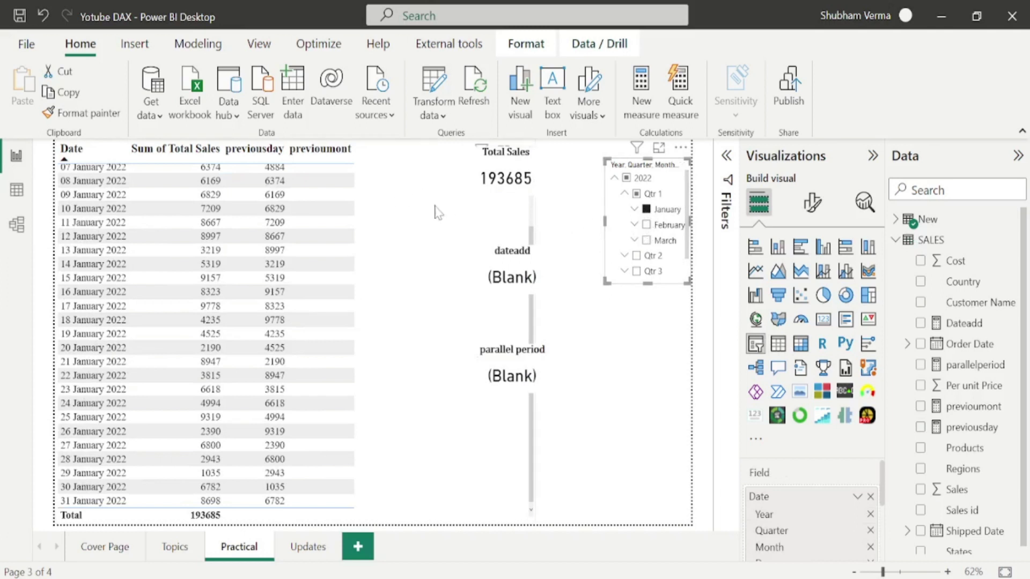
pyautogui.click(406, 222)
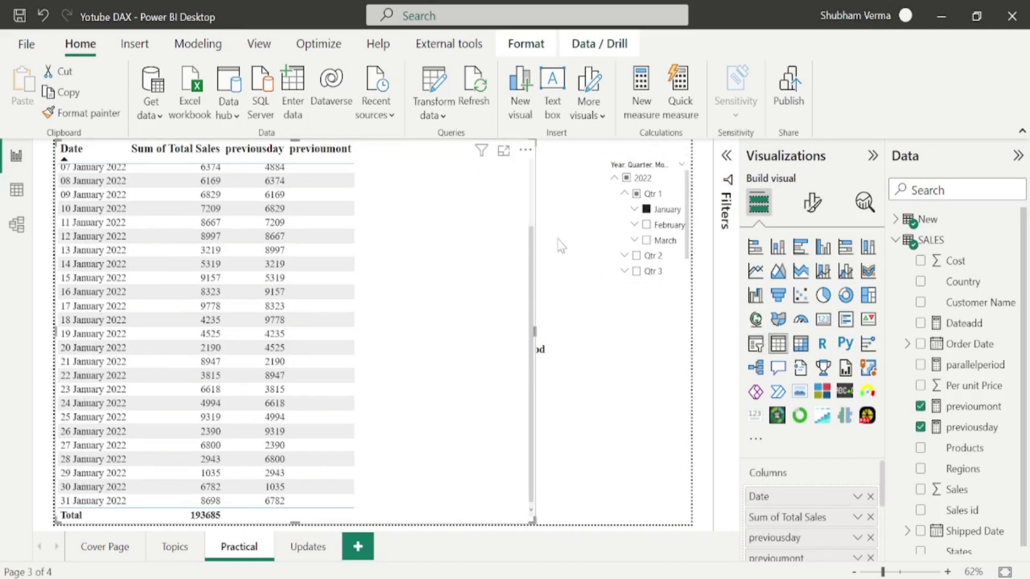
pyautogui.scroll(3, 532, 271)
pyautogui.scroll(-3, 532, 272)
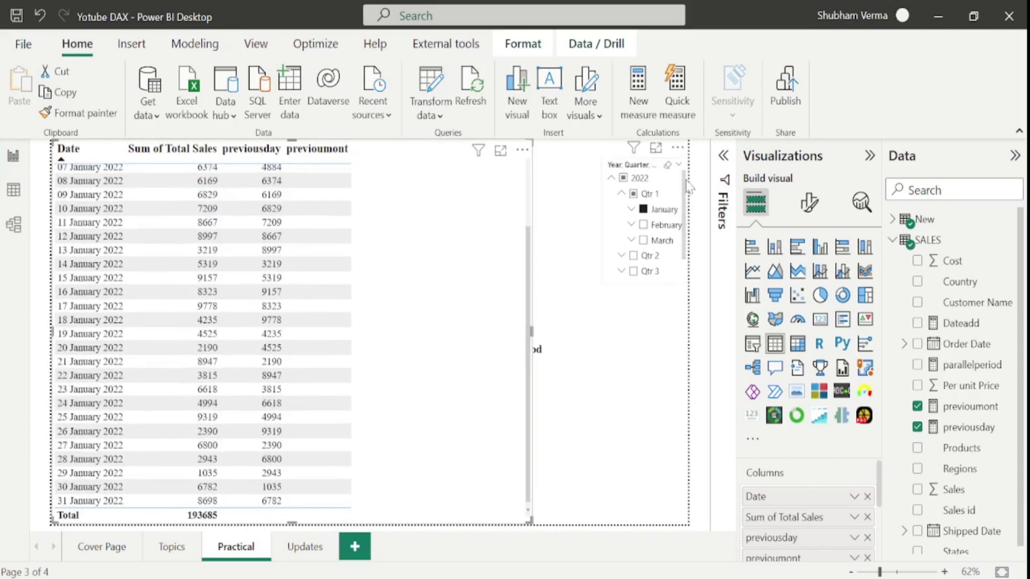
pyautogui.click(646, 214)
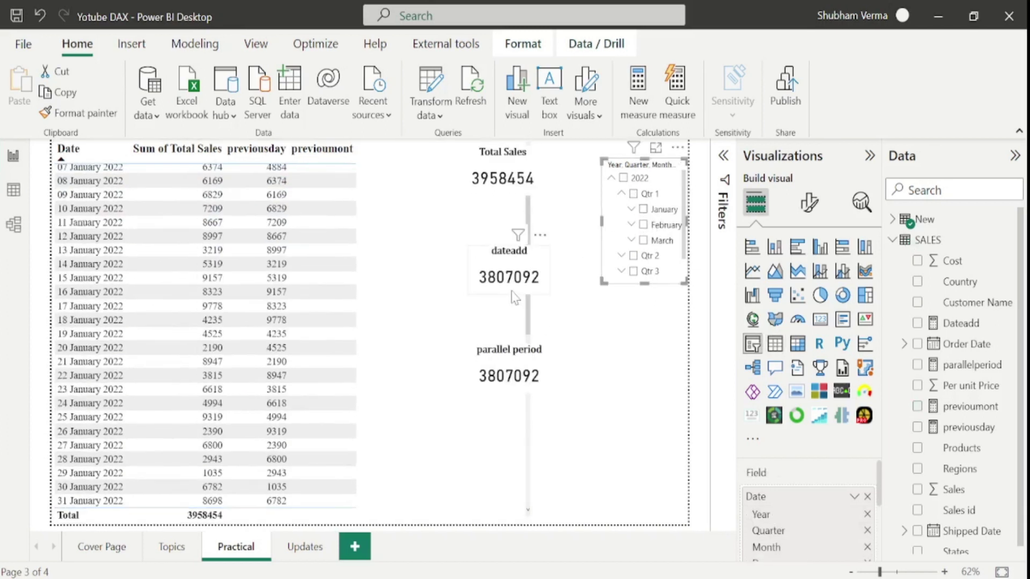
pyautogui.scroll(-10, 531, 238)
# Check the Topics page, read the PREVIOUSQUARTER documentation in the browser, and return to Power BI
pyautogui.click(161, 531)
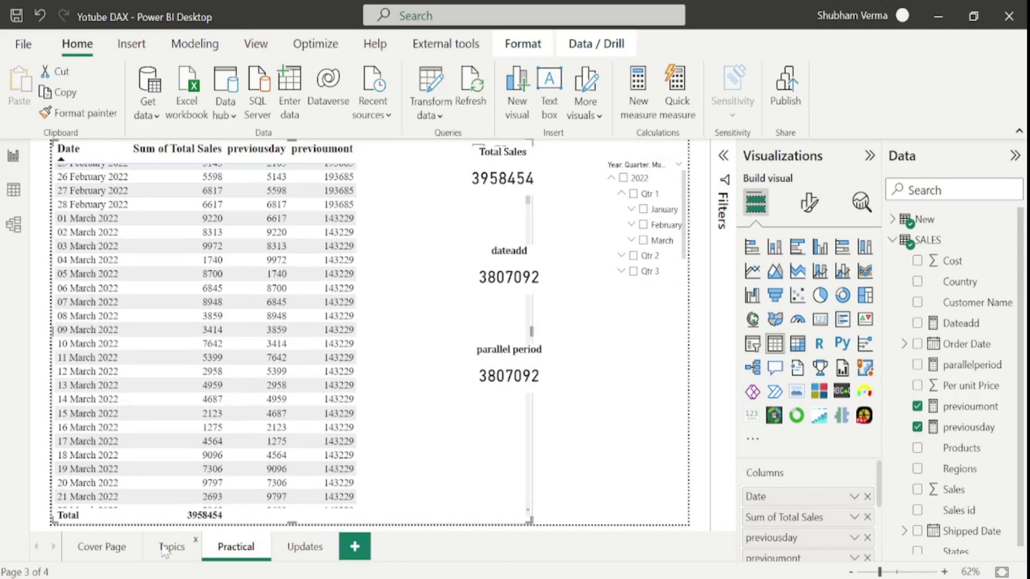
pyautogui.click(164, 548)
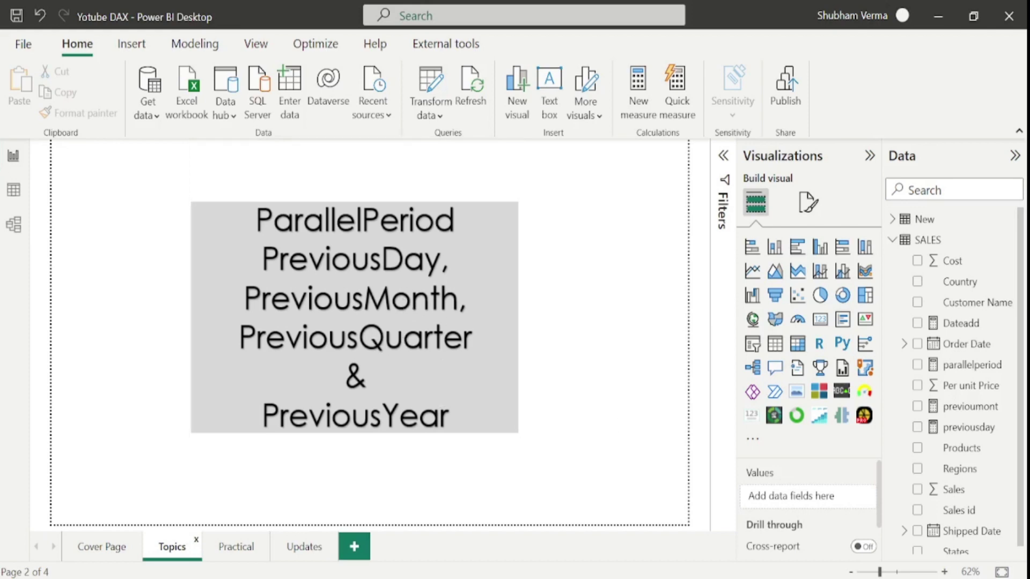
pyautogui.hotkey('alt', 'Tab')
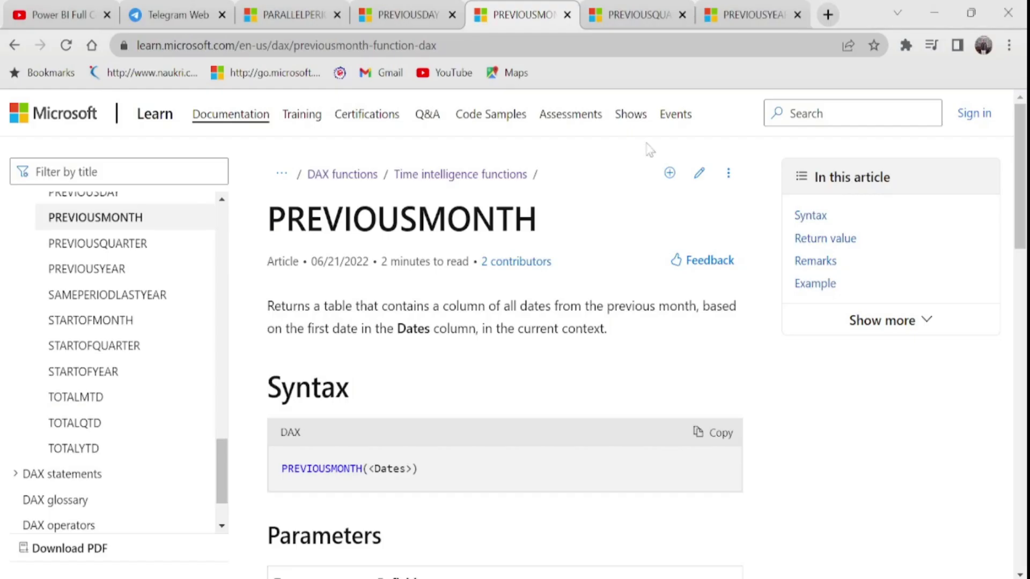
pyautogui.click(638, 16)
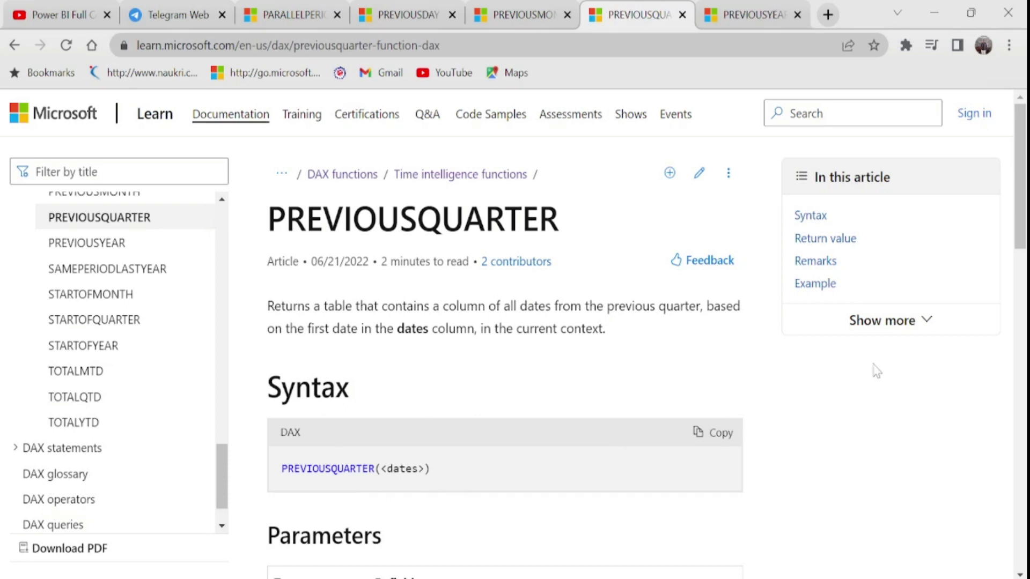
pyautogui.hotkey('alt', 'Tab')
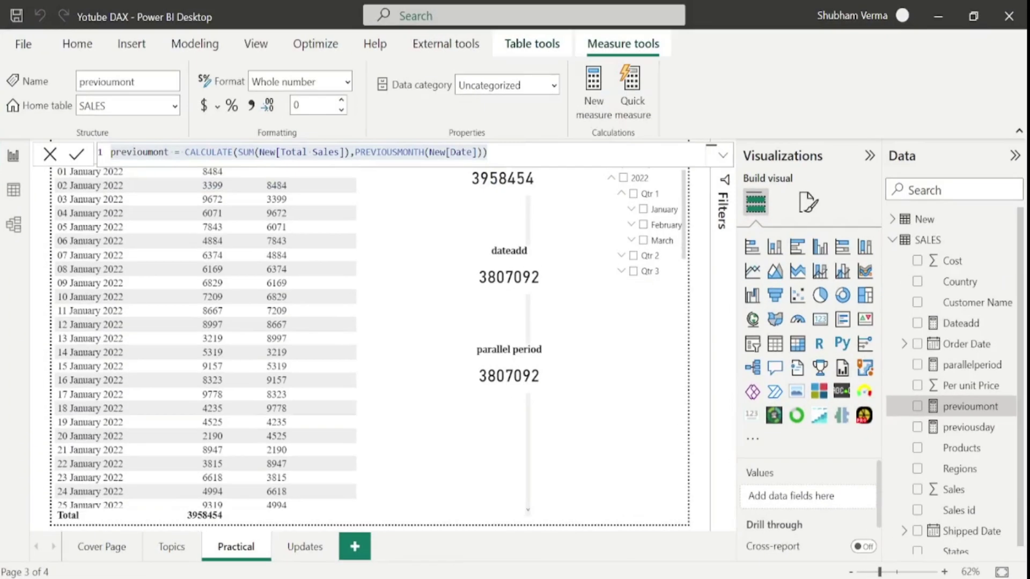
# Copy the whole previoumont formula into a new measure in the SALES table
pyautogui.click(616, 378)
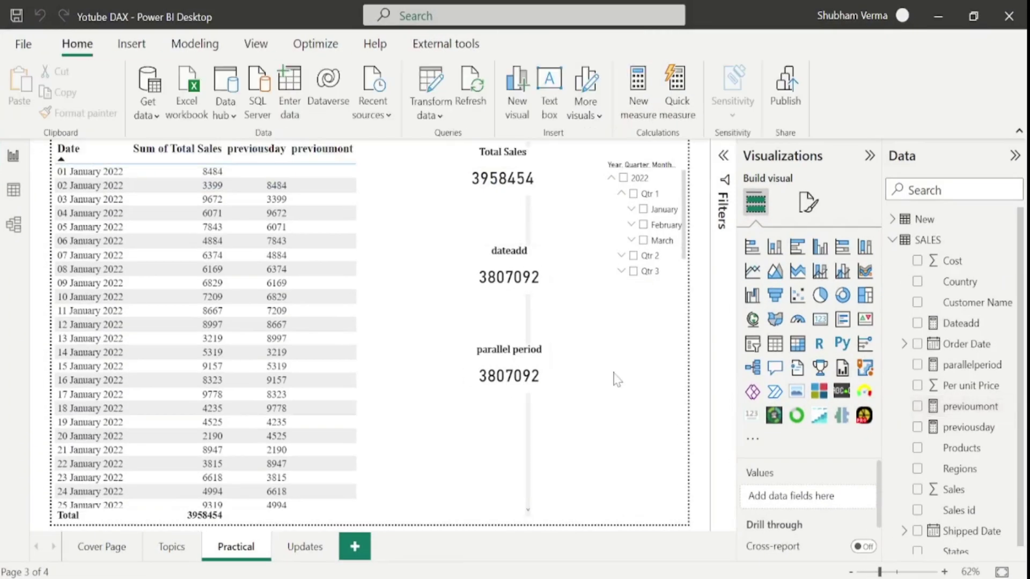
pyautogui.click(1008, 406)
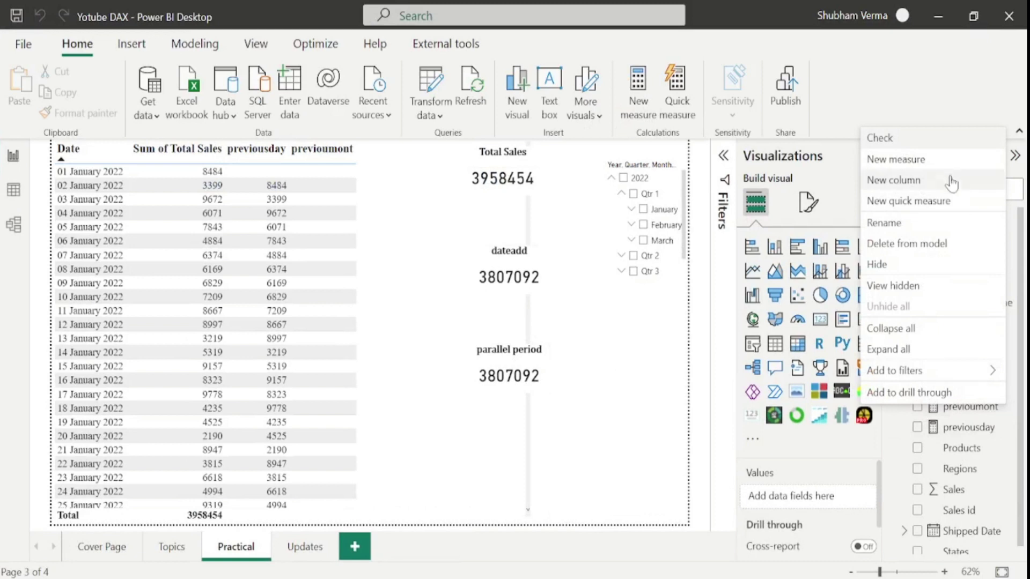
pyautogui.click(895, 160)
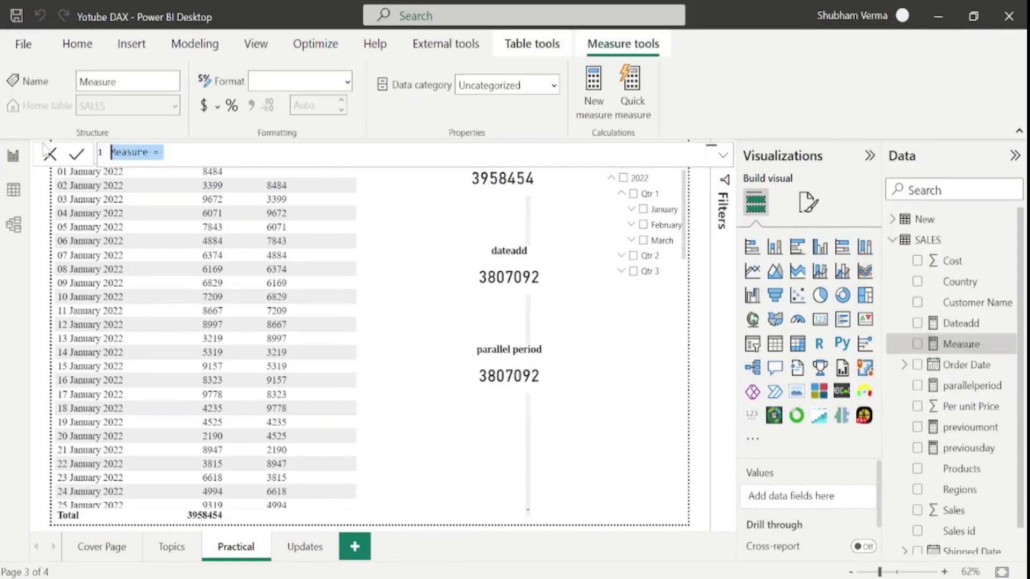
pyautogui.write('previoumont = CALCULATE(SUM(New[Total Sales]),PREVIOUSMONTH(New[Date]))')
# Rename the copied measure to previous quarter in its formula
pyautogui.click(169, 152)
pyautogui.press('BackSpace')
pyautogui.press('BackSpace')
pyautogui.press('BackSpace')
pyautogui.press('BackSpace')
pyautogui.press('BackSpace')
pyautogui.write('us quarter')
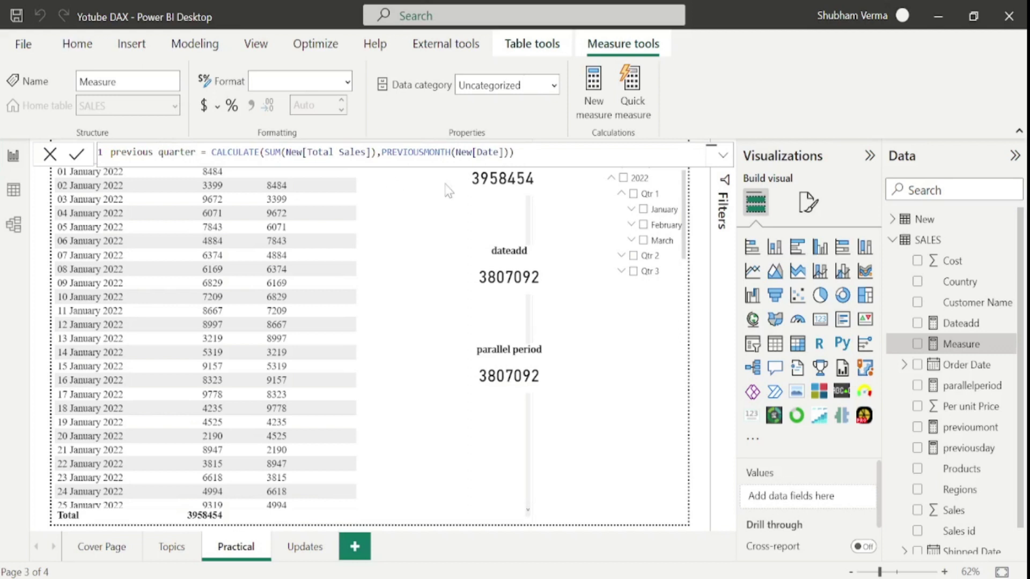
# Replace the PREVIOUSMONTH function with PREVIOUSQUARTER in the previous quarter formula
pyautogui.click(448, 152)
pyautogui.press('BackSpace')
pyautogui.press('BackSpace')
pyautogui.press('BackSpace')
pyautogui.press('BackSpace')
pyautogui.press('BackSpace')
pyautogui.press('BackSpace')
pyautogui.press('BackSpace')
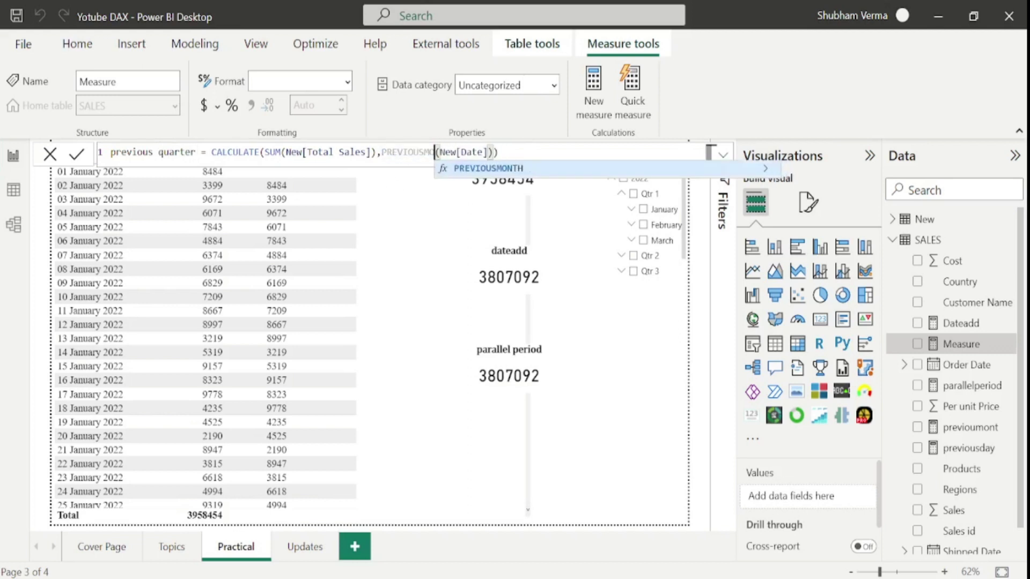
pyautogui.press('Down')
pyautogui.press('Down')
pyautogui.press('Down')
pyautogui.press('Down')
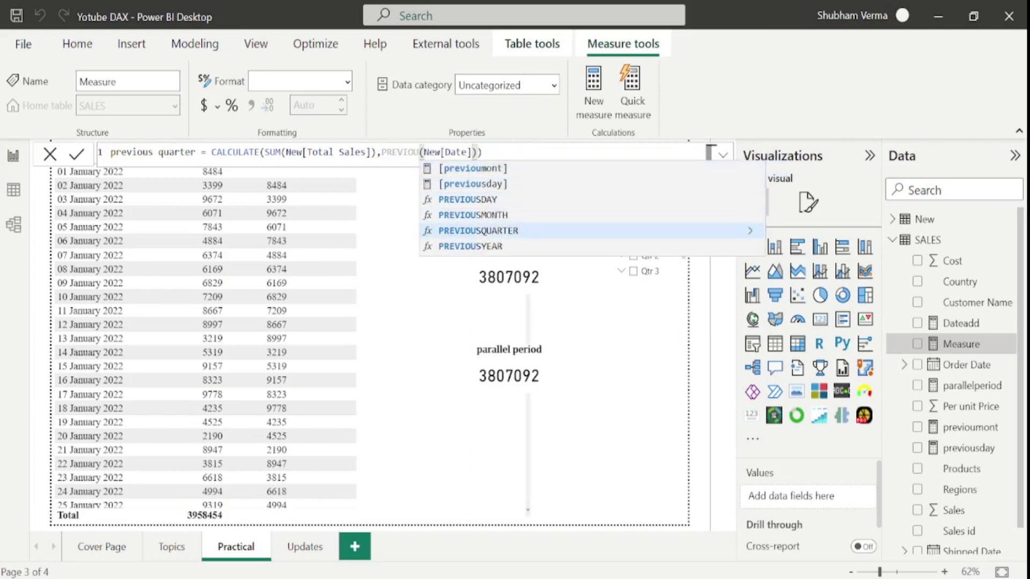
pyautogui.press('Tab')
# Commit the previous quarter measure and add it as a column to the sales table
pyautogui.press('Return')
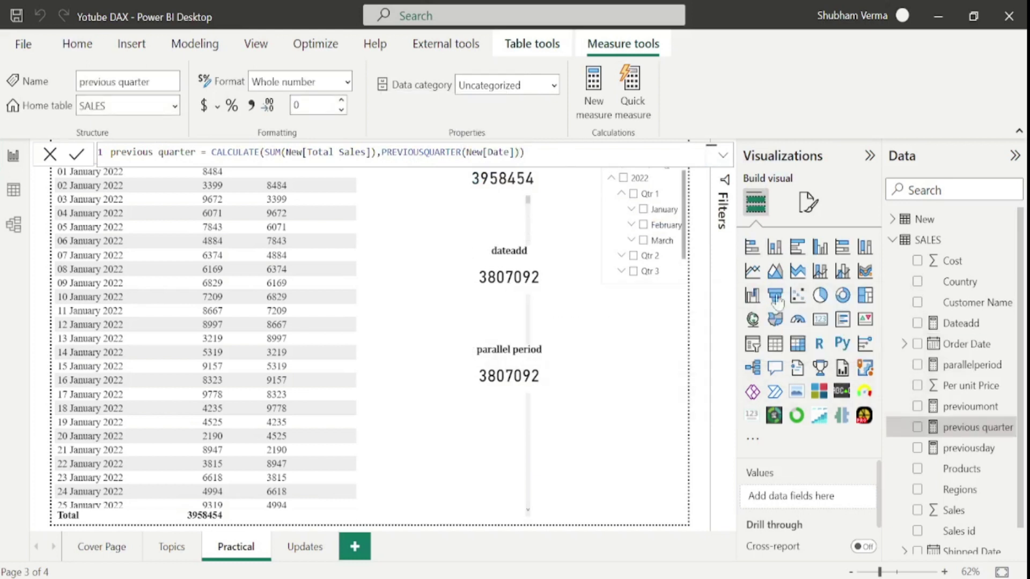
pyautogui.moveTo(986, 432); pyautogui.dragTo(423, 283)
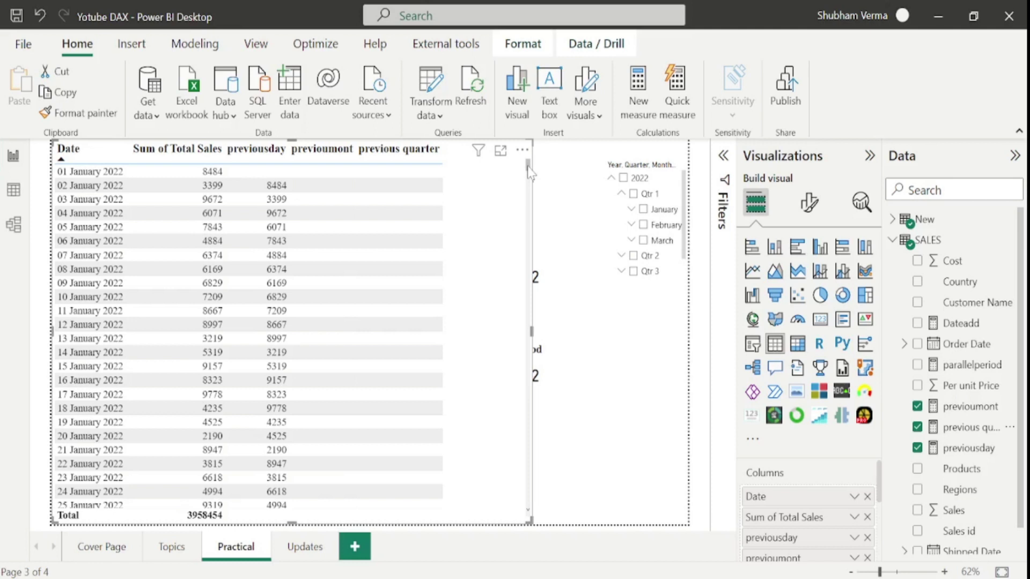
# Compare the April previous quarter values with first-quarter total sales by filtering the slicer to Qtr 1 and clearing it again
pyautogui.moveTo(529, 172); pyautogui.dragTo(528, 225)
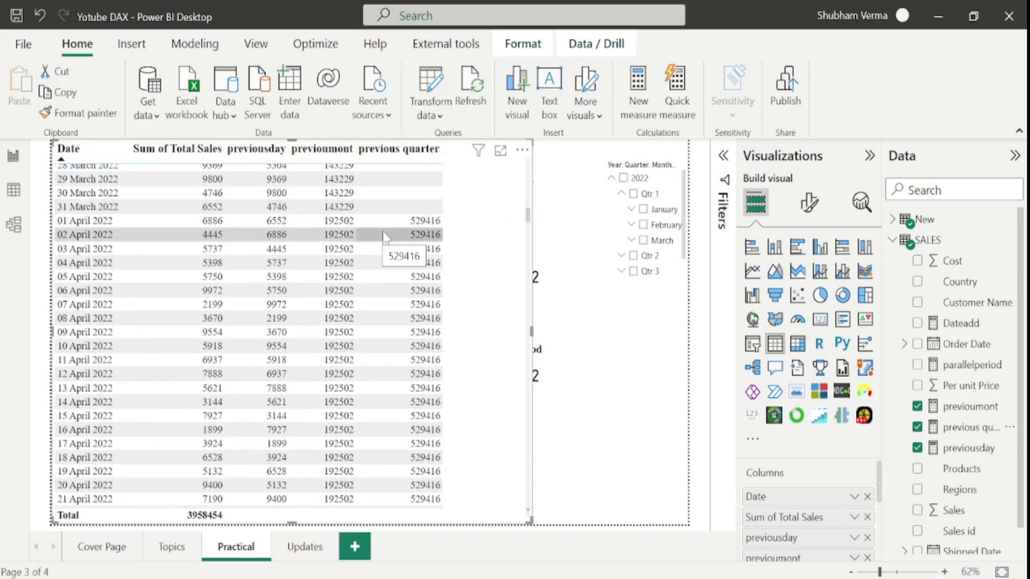
pyautogui.click(634, 194)
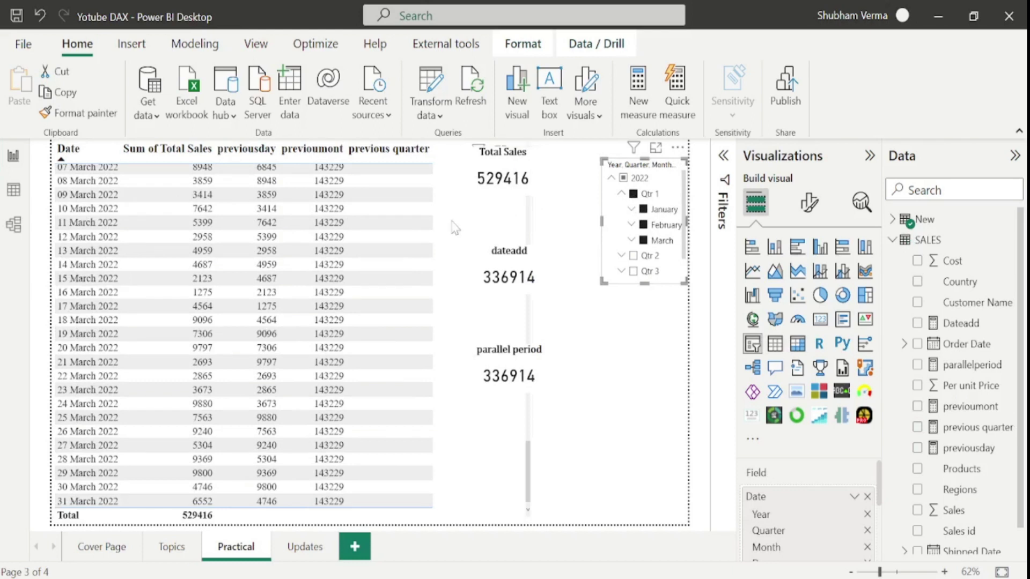
pyautogui.click(633, 194)
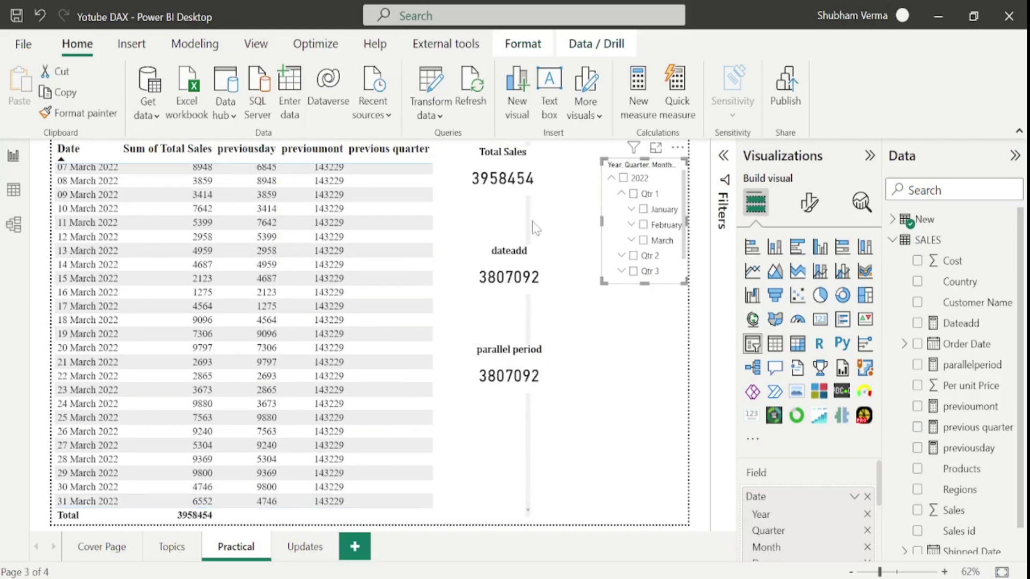
pyautogui.moveTo(525, 232); pyautogui.dragTo(528, 225)
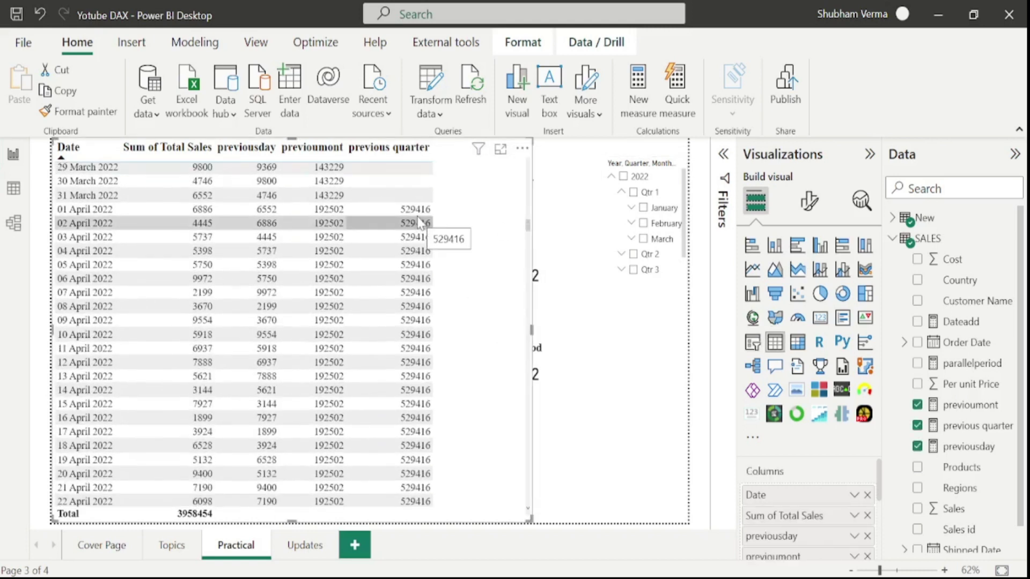
pyautogui.click(607, 417)
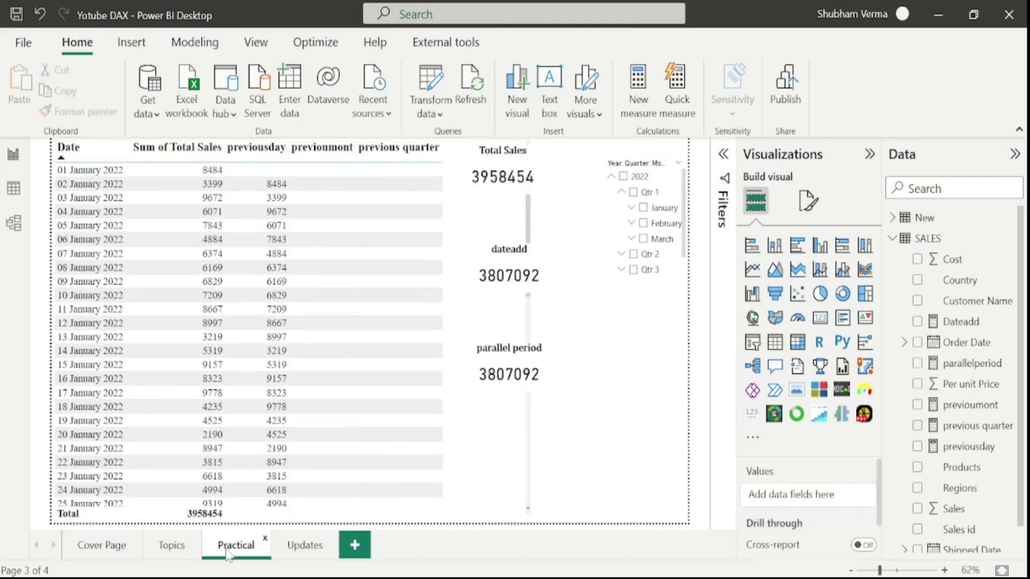
# Check the Topics page, read the PREVIOUSYEAR documentation and its year_end_date parameter in the browser, and return to the Practical page in Power BI
pyautogui.click(172, 545)
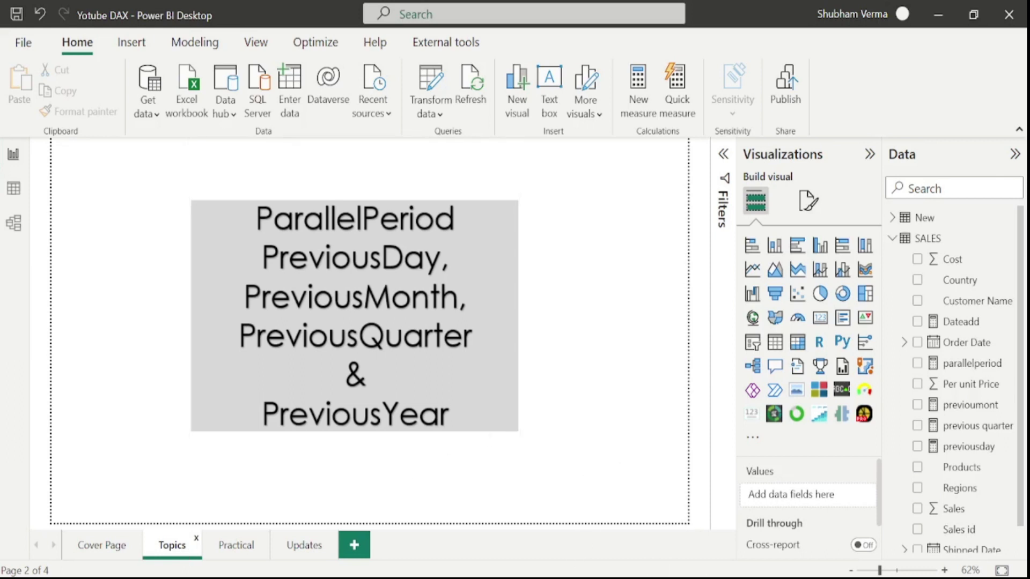
pyautogui.hotkey('alt', 'Tab')
pyautogui.hotkey('ctrl', 'Tab')
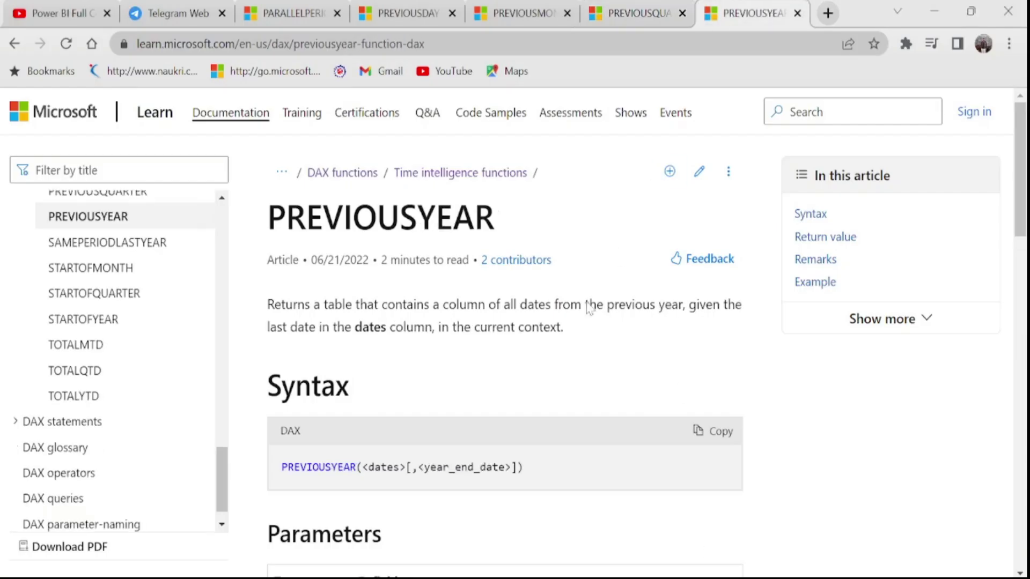
pyautogui.moveTo(584, 304); pyautogui.dragTo(686, 305)
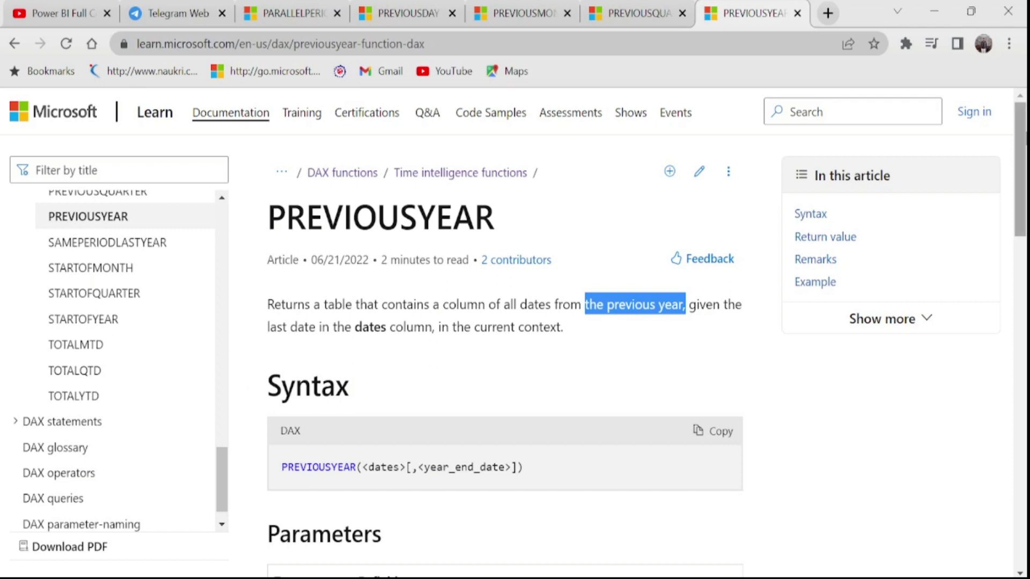
pyautogui.scroll(-3, 1020, 214)
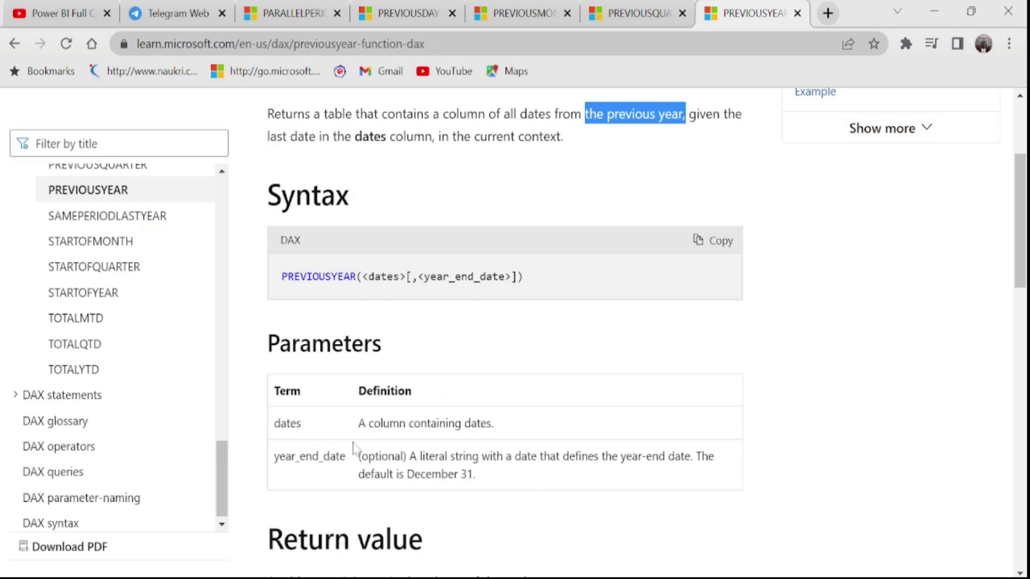
pyautogui.moveTo(274, 456); pyautogui.dragTo(481, 478)
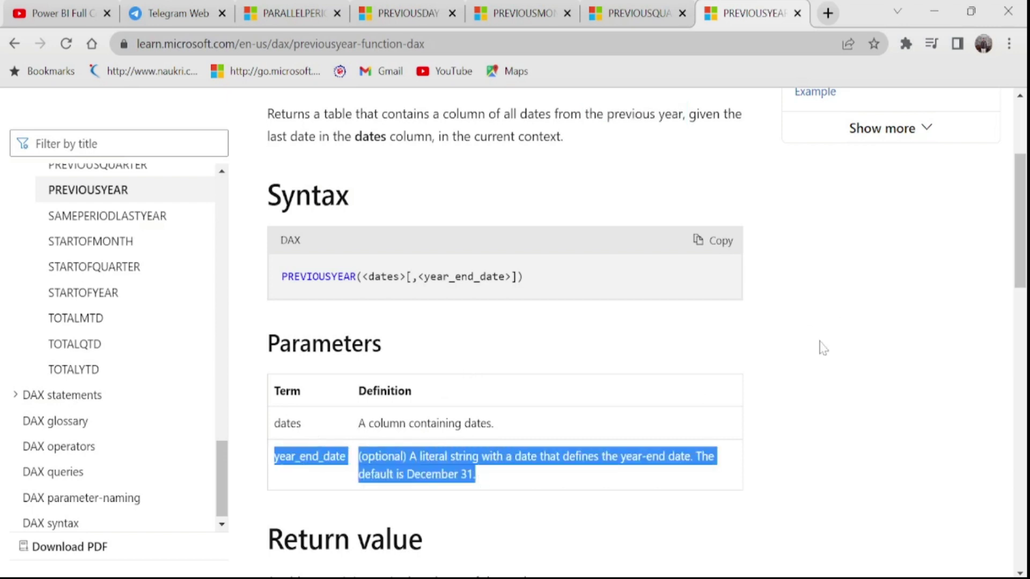
pyautogui.hotkey('alt', 'Tab')
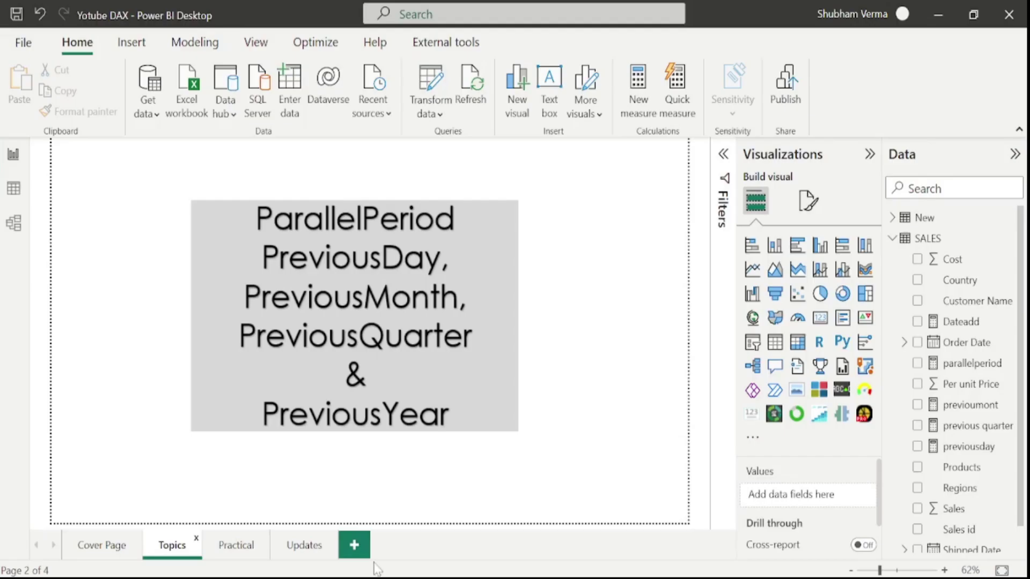
pyautogui.click(249, 548)
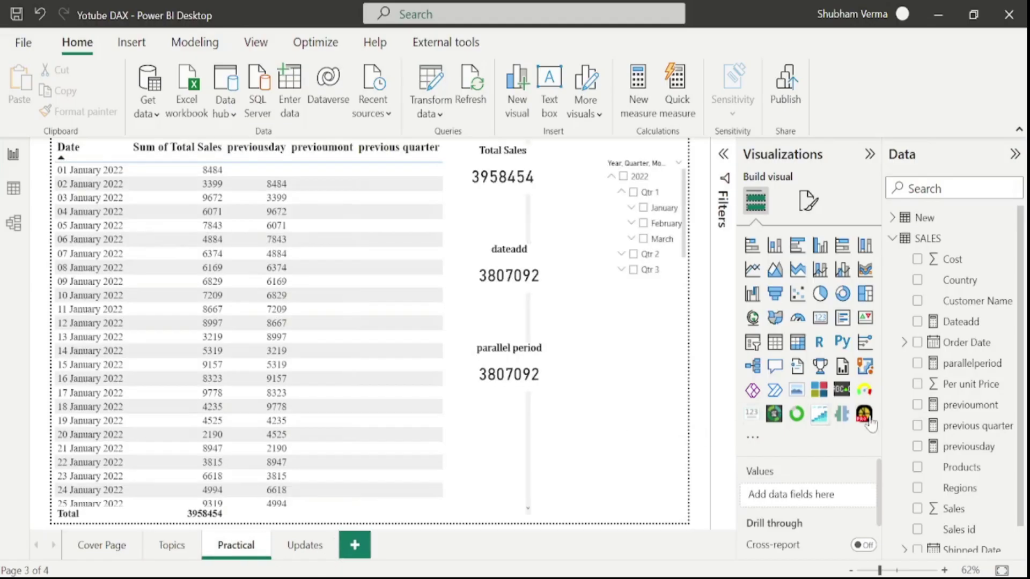
# Create a measure in the SALES table named previos year with the formula CALCULATE(SUM(New[Total Sales]),PREVIOUSMONTH(New[Date]))
pyautogui.click(1009, 405)
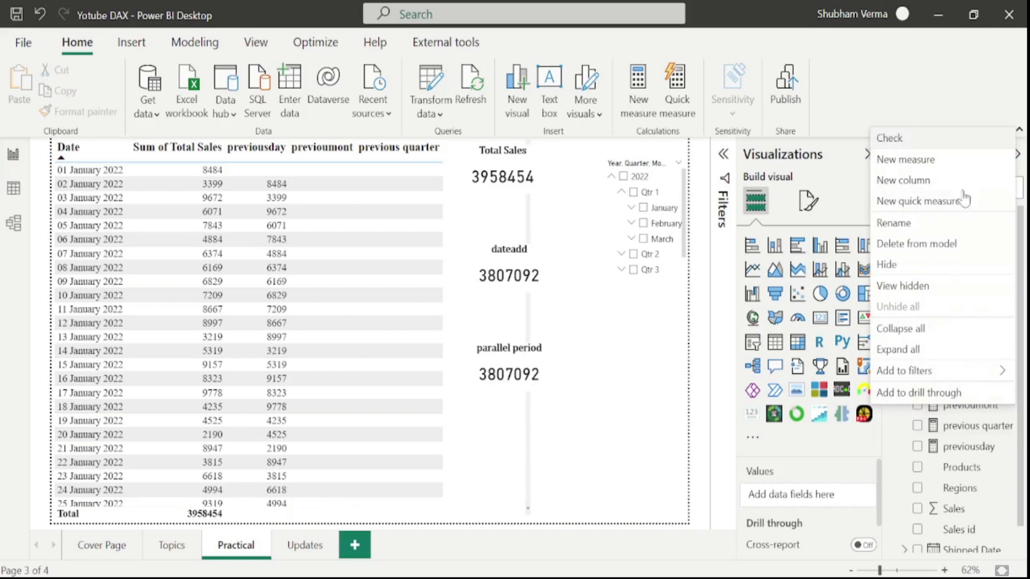
pyautogui.click(947, 168)
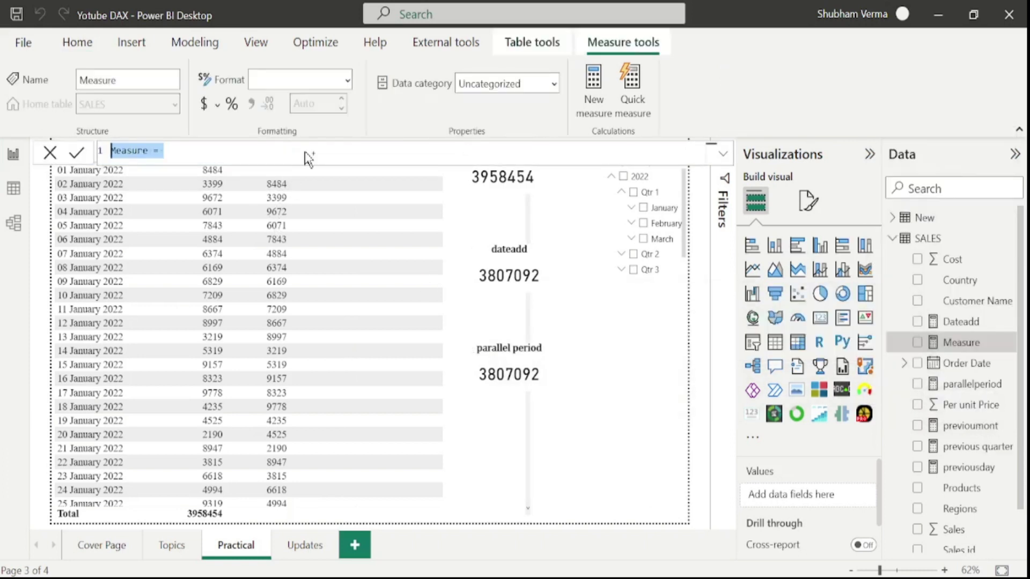
pyautogui.write('previoumont = CALCULATE(SUM(New[Total Sales]),PREVIOUSMONTH(New[Date]))')
pyautogui.doubleClick(171, 153)
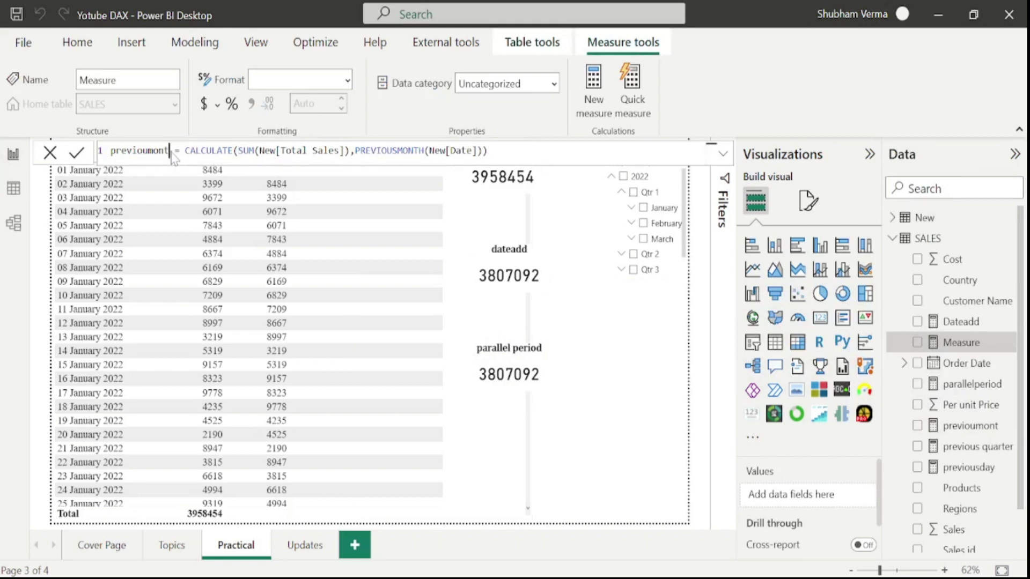
pyautogui.write('previou')
pyautogui.press('BackSpace')
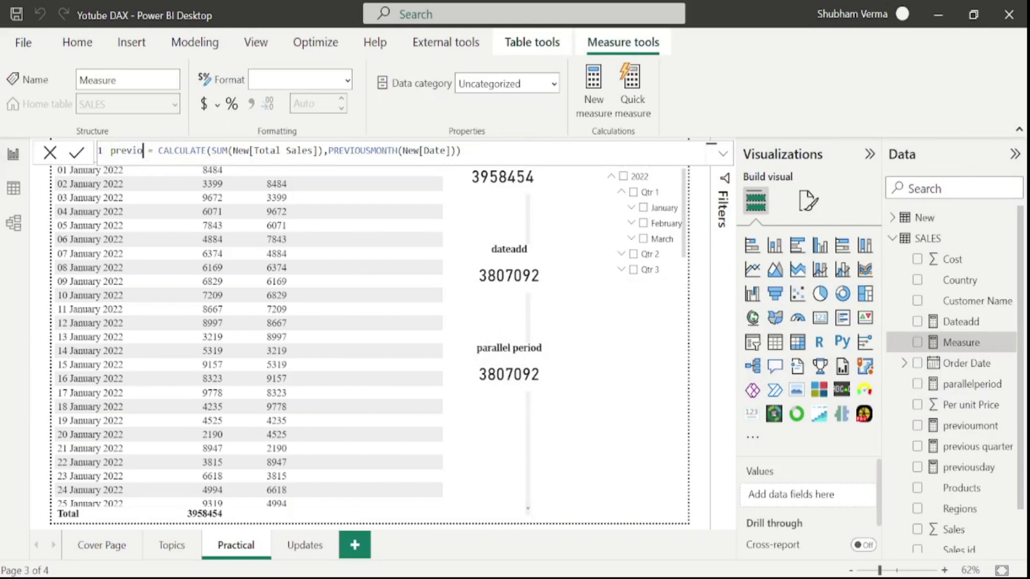
pyautogui.write('s year')
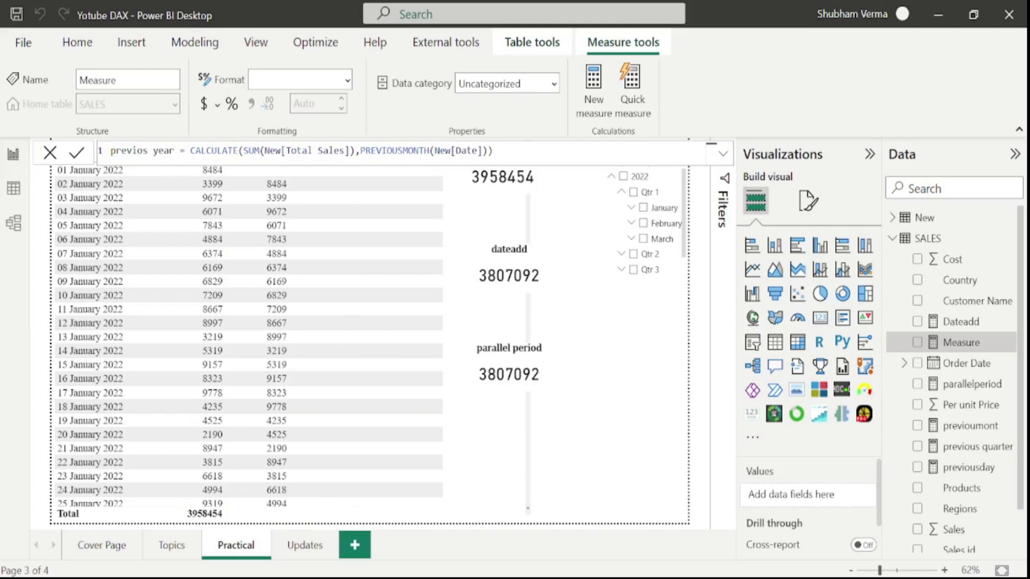
# Replace the PREVIOUSMONTH function with PREVIOUSYEAR in the previos year formula and commit the measure
pyautogui.click(430, 151)
pyautogui.press('BackSpace')
pyautogui.press('BackSpace')
pyautogui.press('BackSpace')
pyautogui.press('BackSpace')
pyautogui.press('BackSpace')
pyautogui.press('BackSpace')
pyautogui.press('BackSpace')
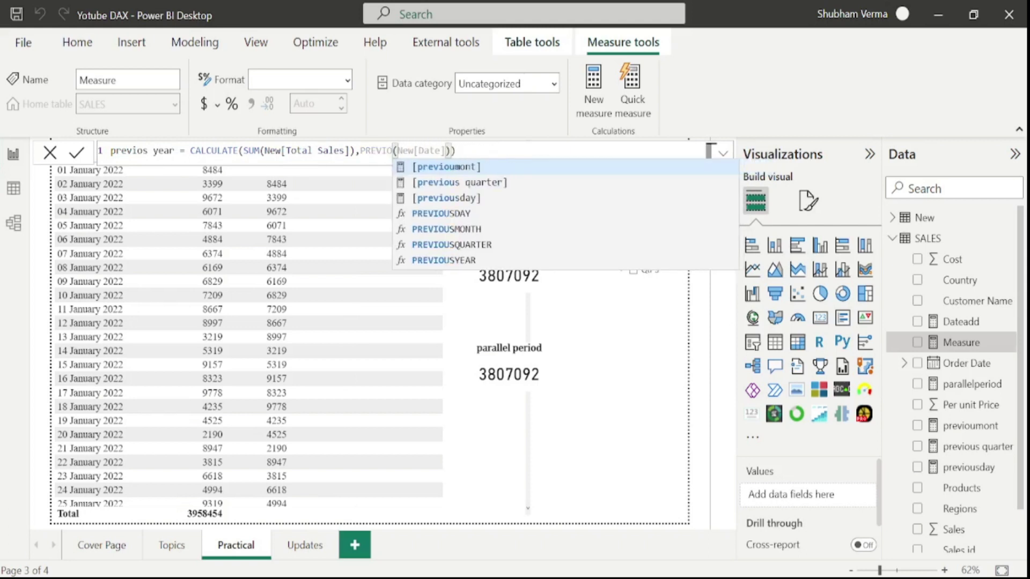
pyautogui.click(500, 263)
pyautogui.press('Escape')
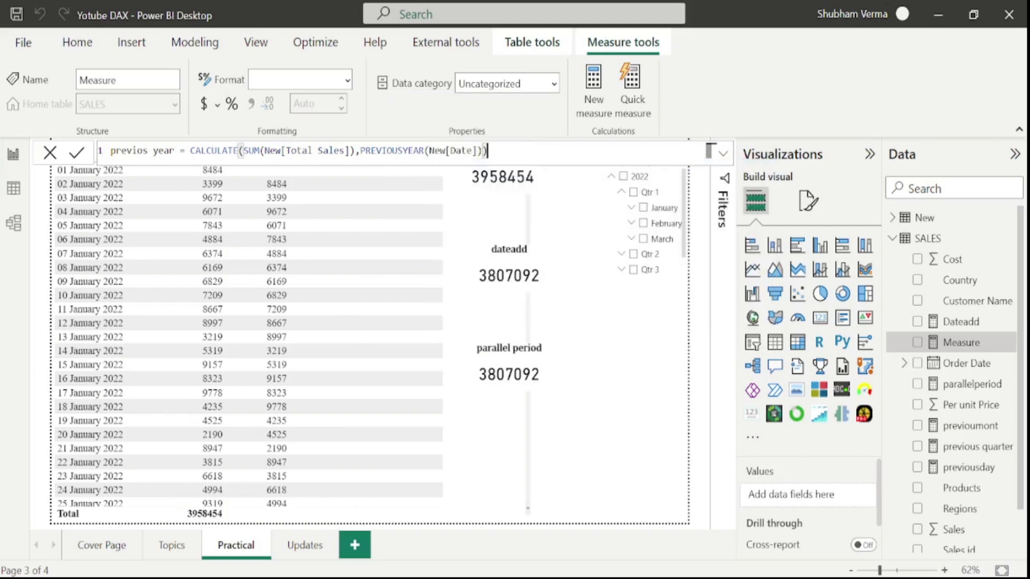
pyautogui.press('Return')
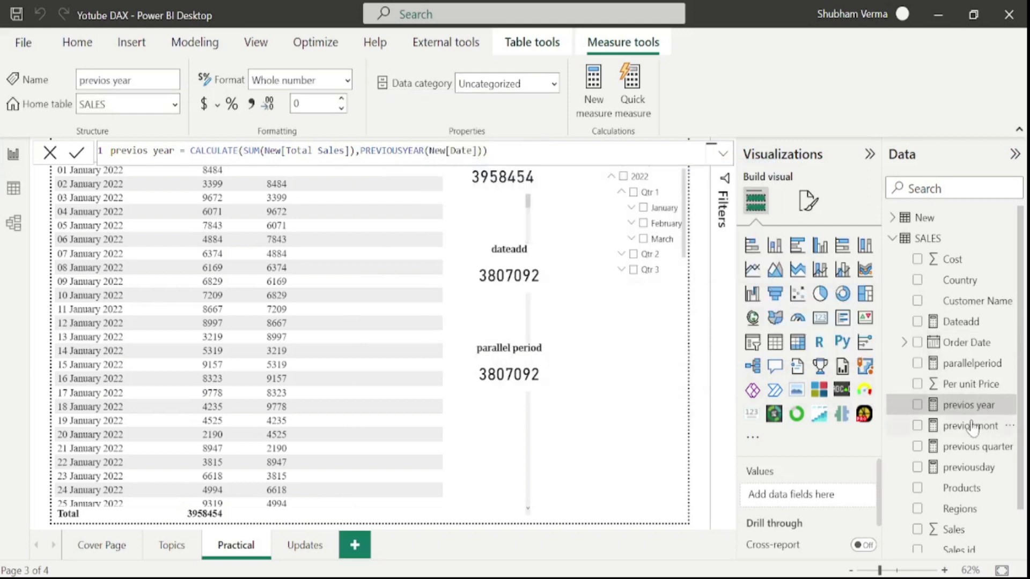
# Add the previos year measure as a column to the sales table and remove the previousday and previoumont columns
pyautogui.moveTo(981, 412); pyautogui.dragTo(481, 332)
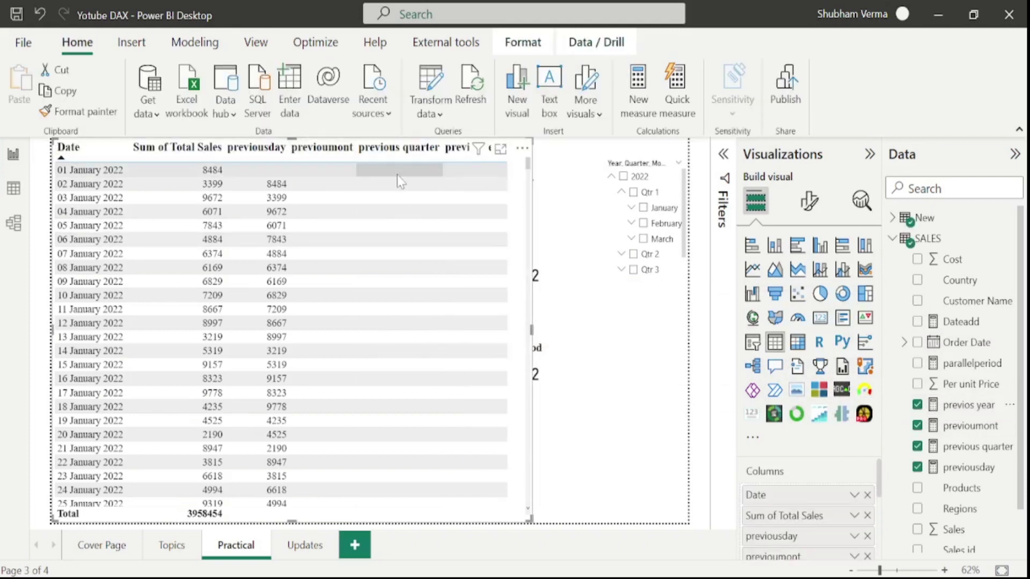
pyautogui.click(867, 536)
pyautogui.click(867, 536)
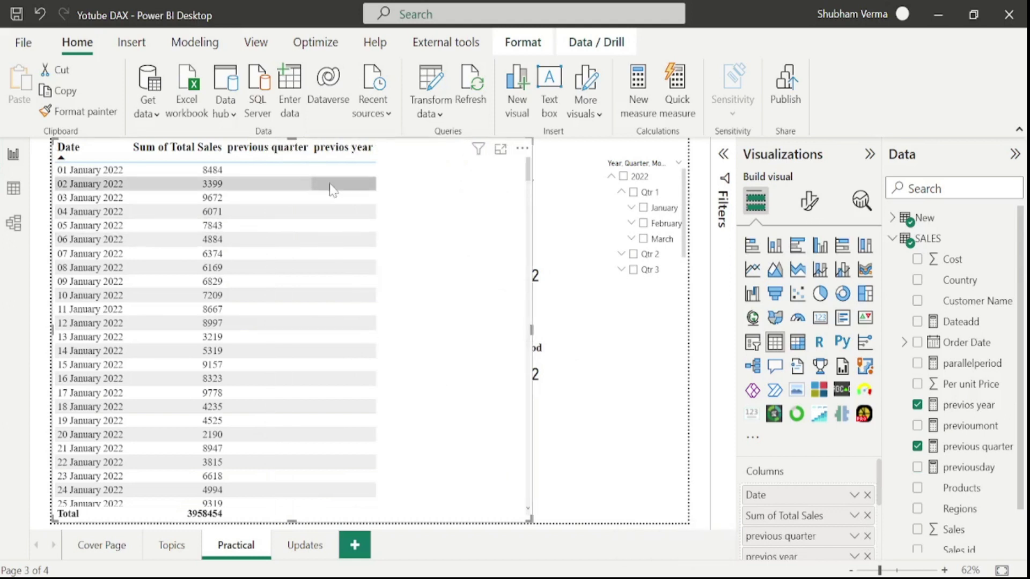
# Compare the January 2023 previos year values with 2022 total sales by filtering the slicer to 2022 and clearing it again
pyautogui.moveTo(528, 165); pyautogui.dragTo(539, 496)
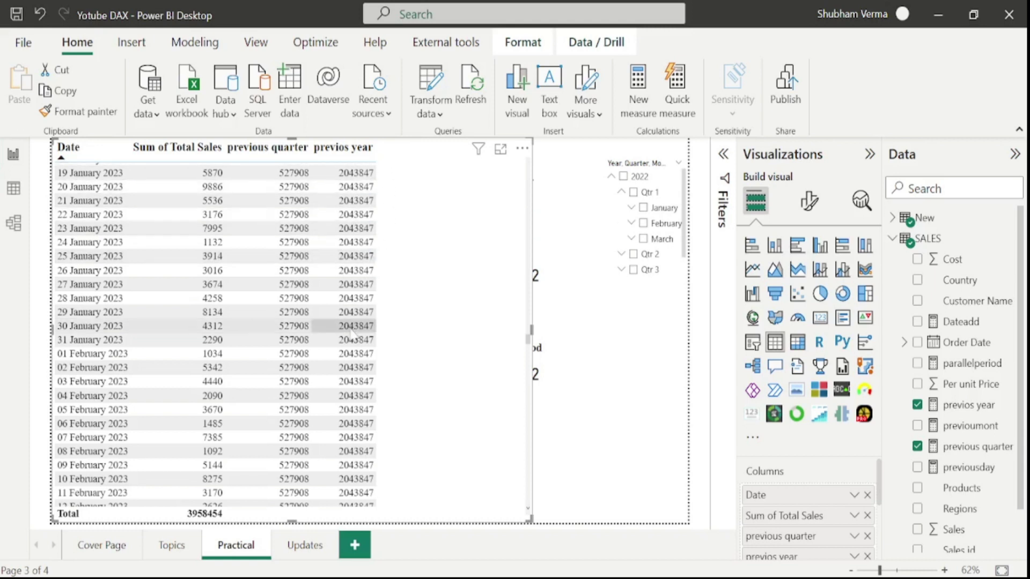
pyautogui.click(642, 475)
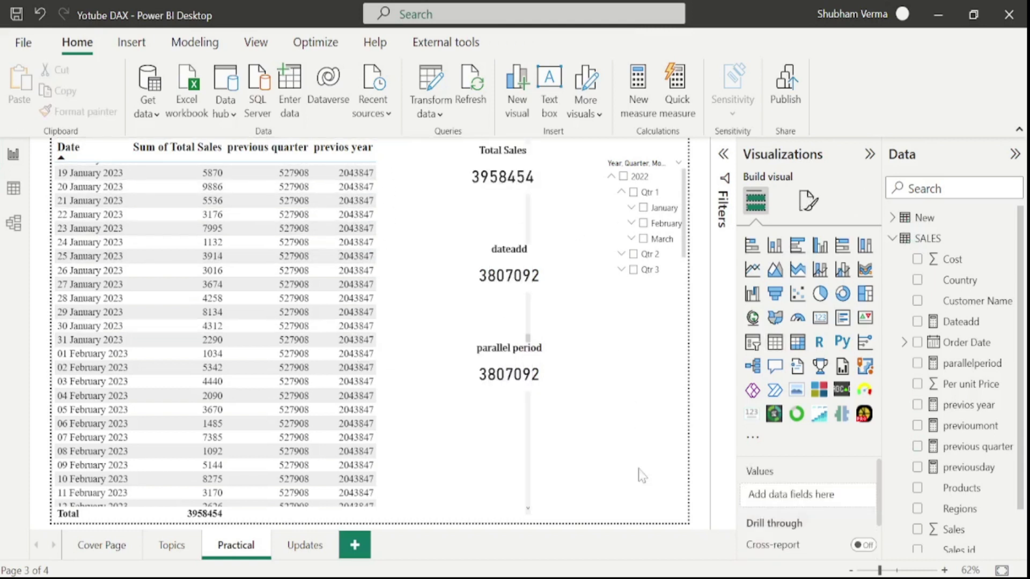
pyautogui.click(624, 177)
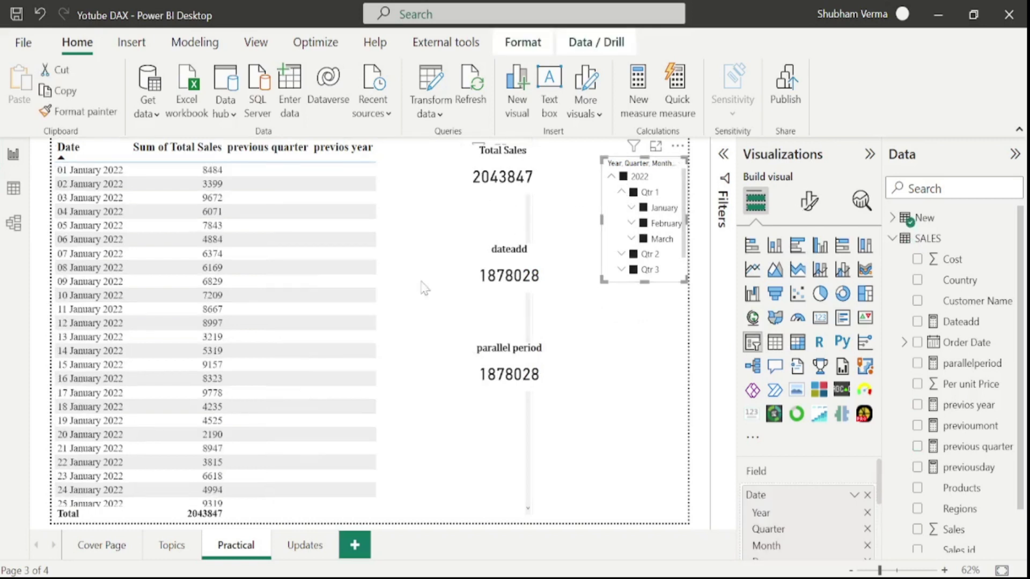
pyautogui.click(616, 422)
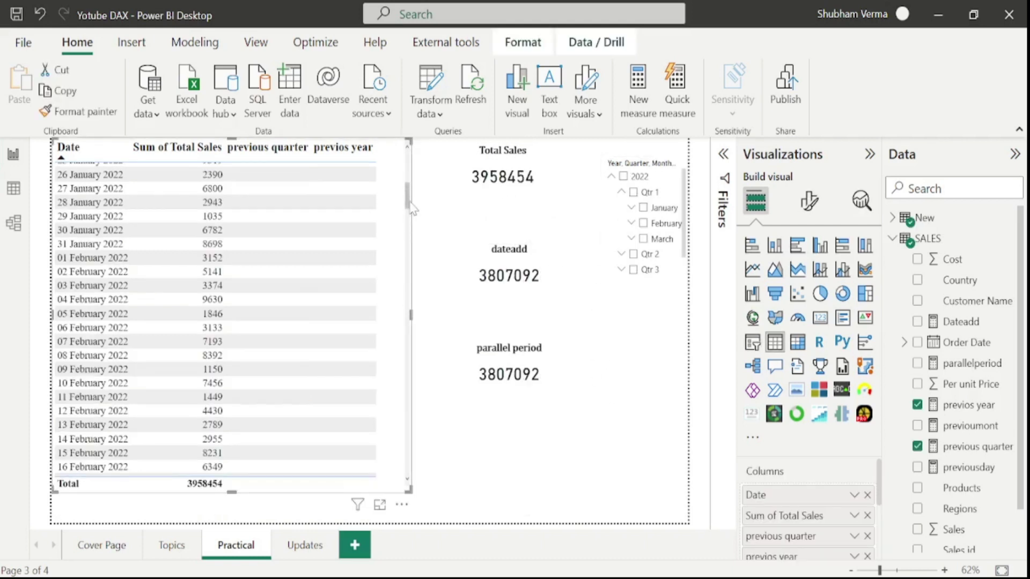
pyautogui.scroll(-15, 411, 337)
pyautogui.scroll(-20, 411, 336)
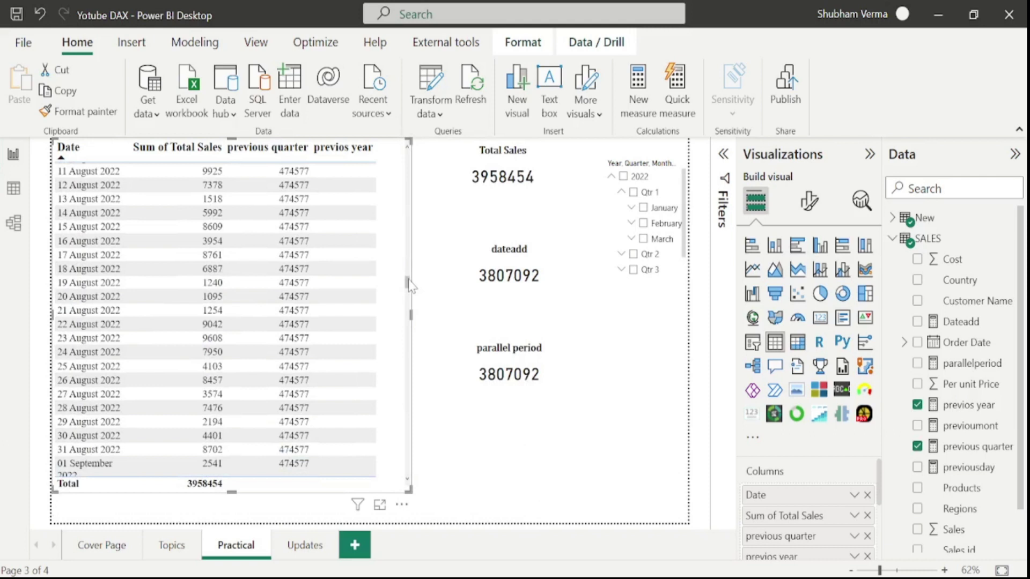
pyautogui.moveTo(408, 284); pyautogui.dragTo(408, 406)
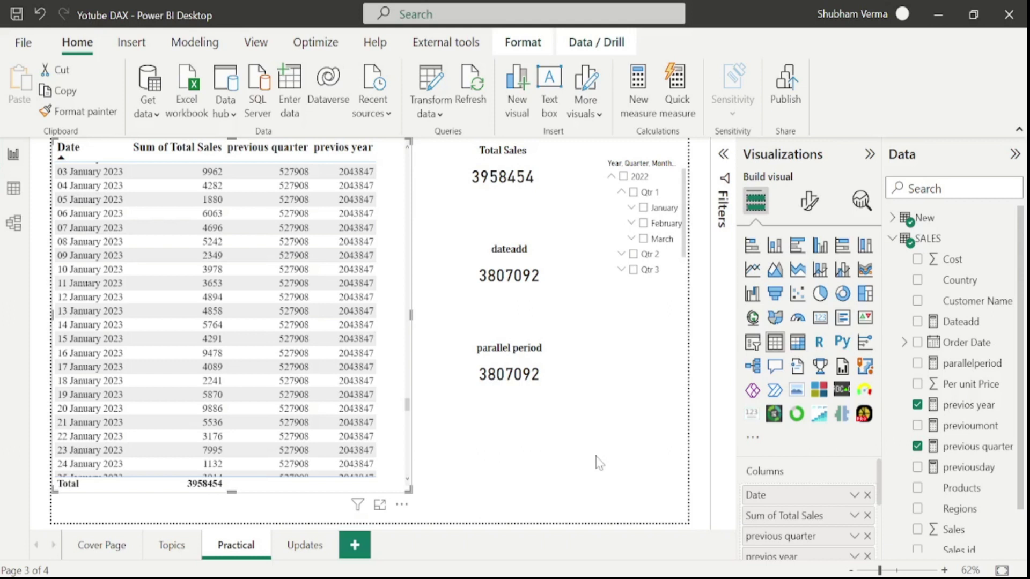
# Review the Topics page, switch to the browser, and look through the popular videos on the Power BI course's YouTube channel
pyautogui.click(169, 549)
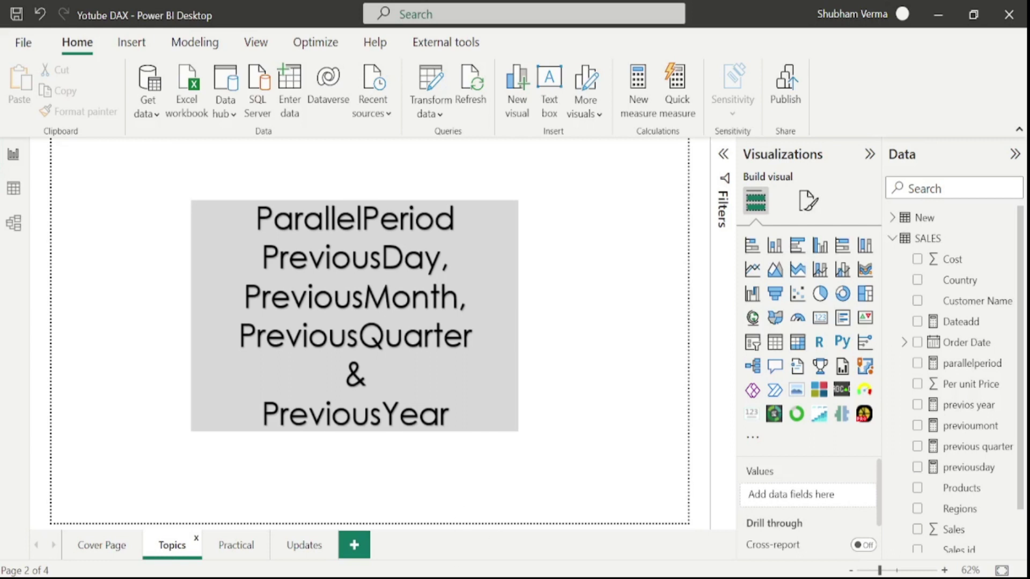
pyautogui.hotkey('alt', 'Tab')
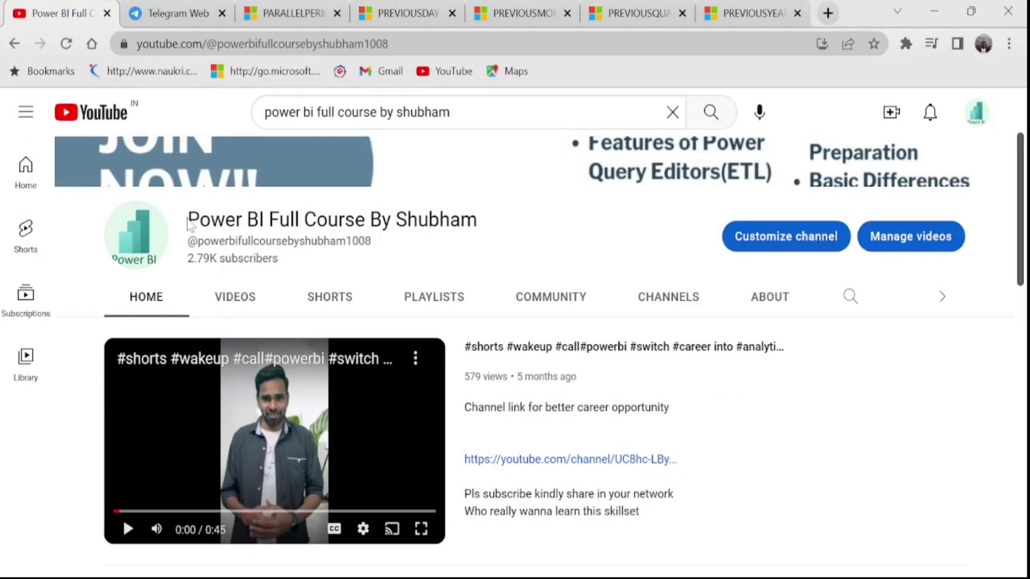
pyautogui.moveTo(189, 221); pyautogui.dragTo(564, 252)
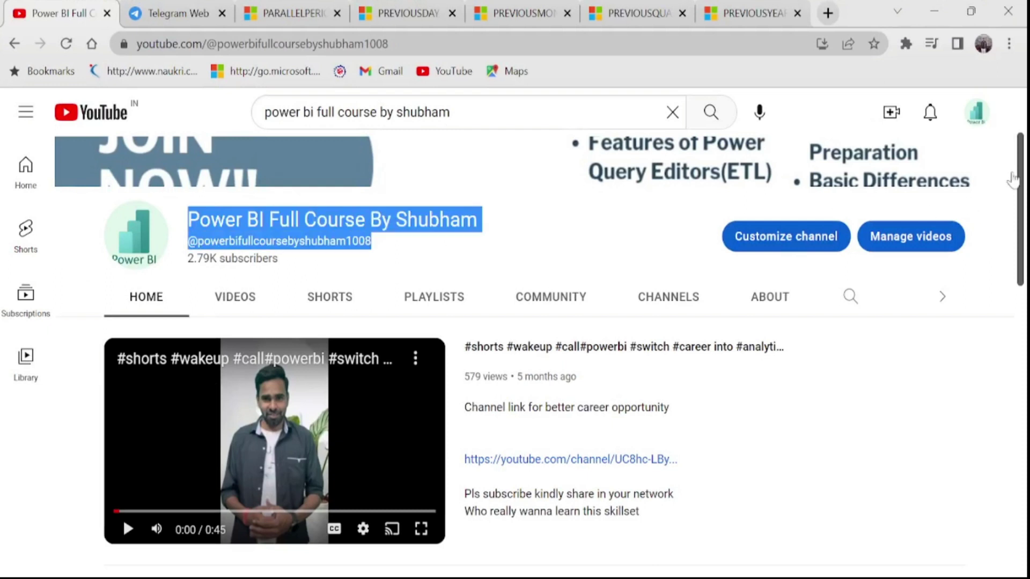
pyautogui.scroll(-15, 564, 252)
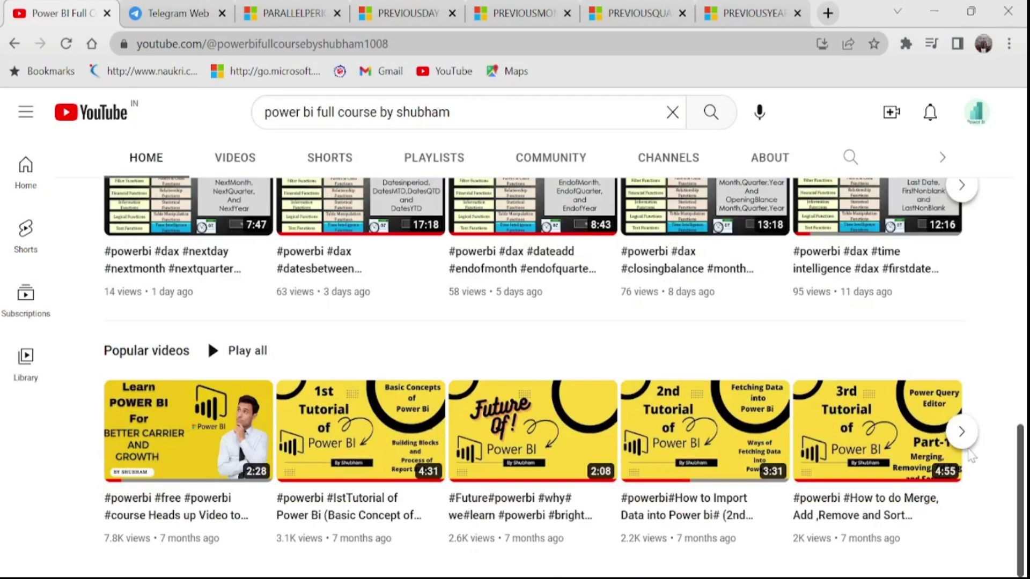
pyautogui.click(963, 434)
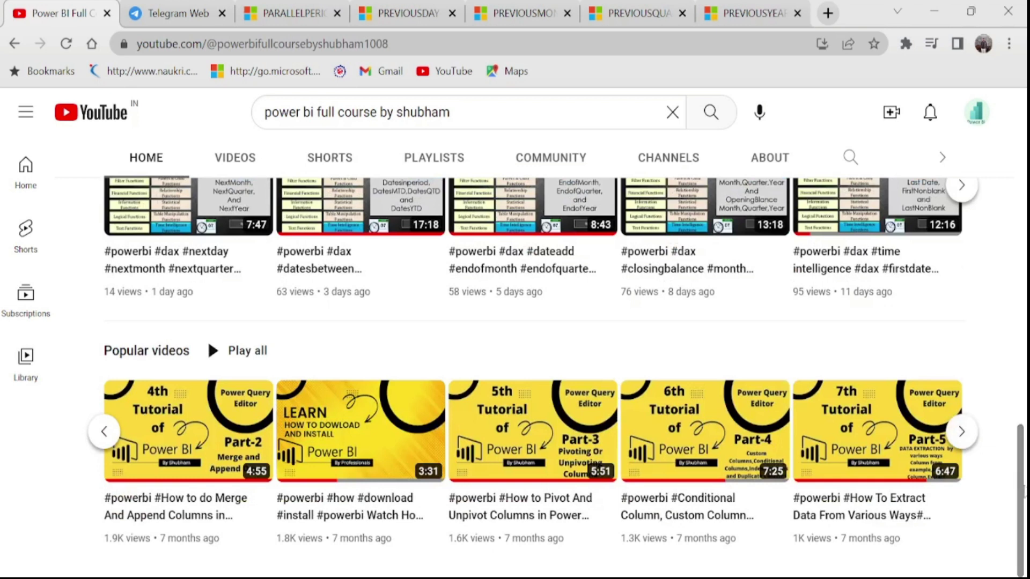
pyautogui.scroll(15, 536, 348)
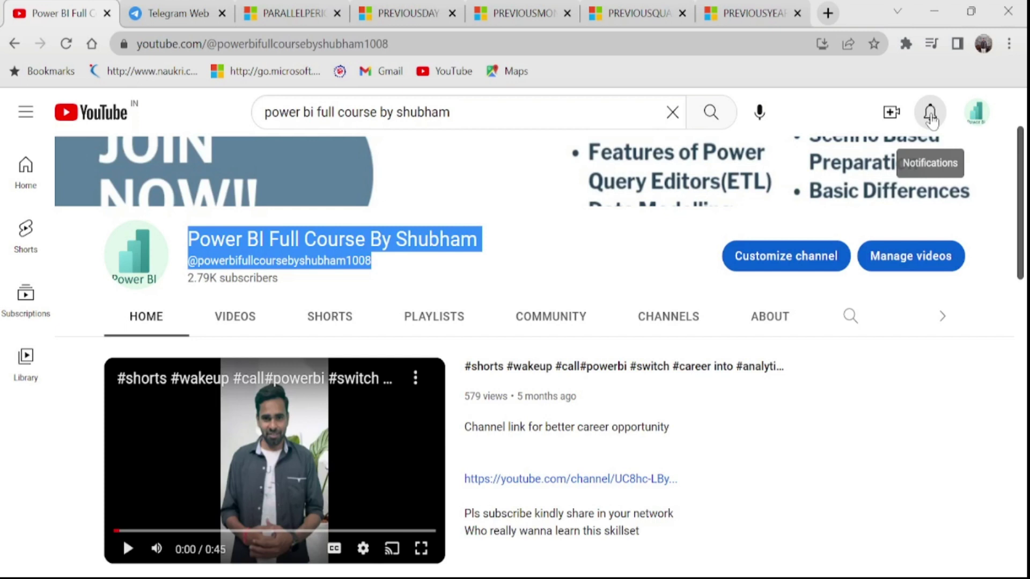
# View earlier messages of the Power bi Jobs and Free Learning group in Telegram Web and return to the YouTube channel page
pyautogui.click(175, 11)
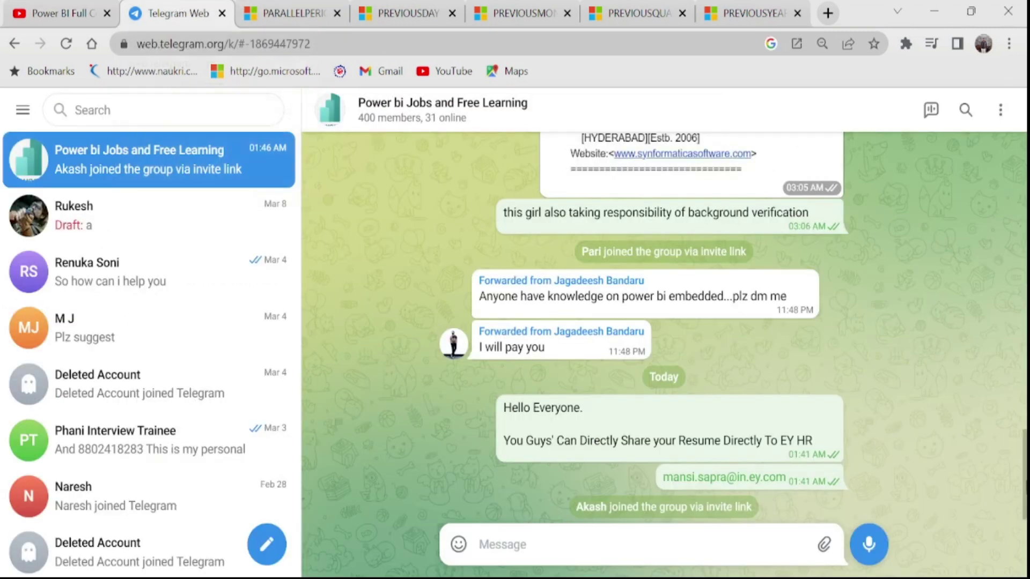
pyautogui.scroll(10, 665, 327)
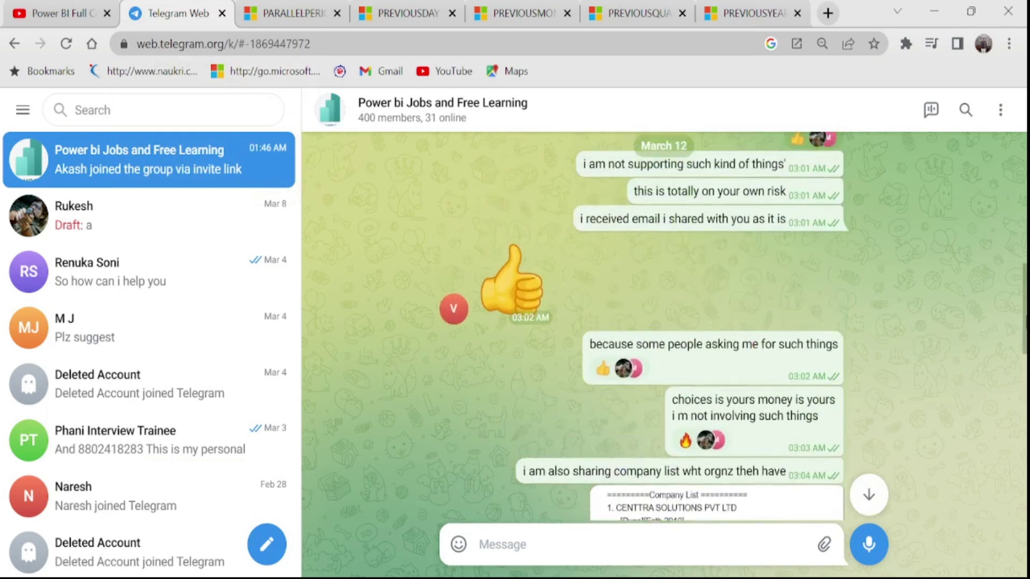
pyautogui.scroll(4, 665, 327)
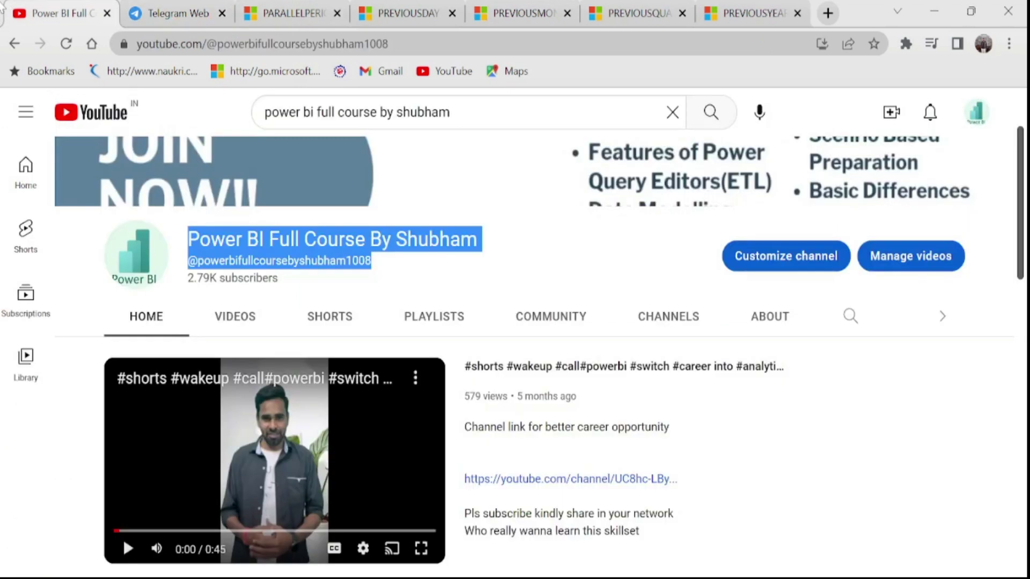
pyautogui.click(2, 6)
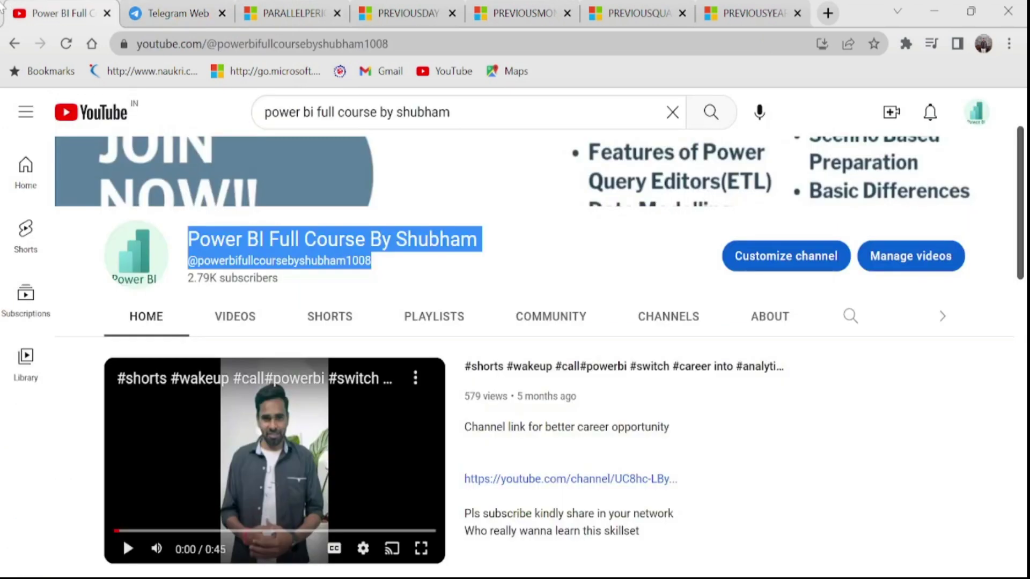